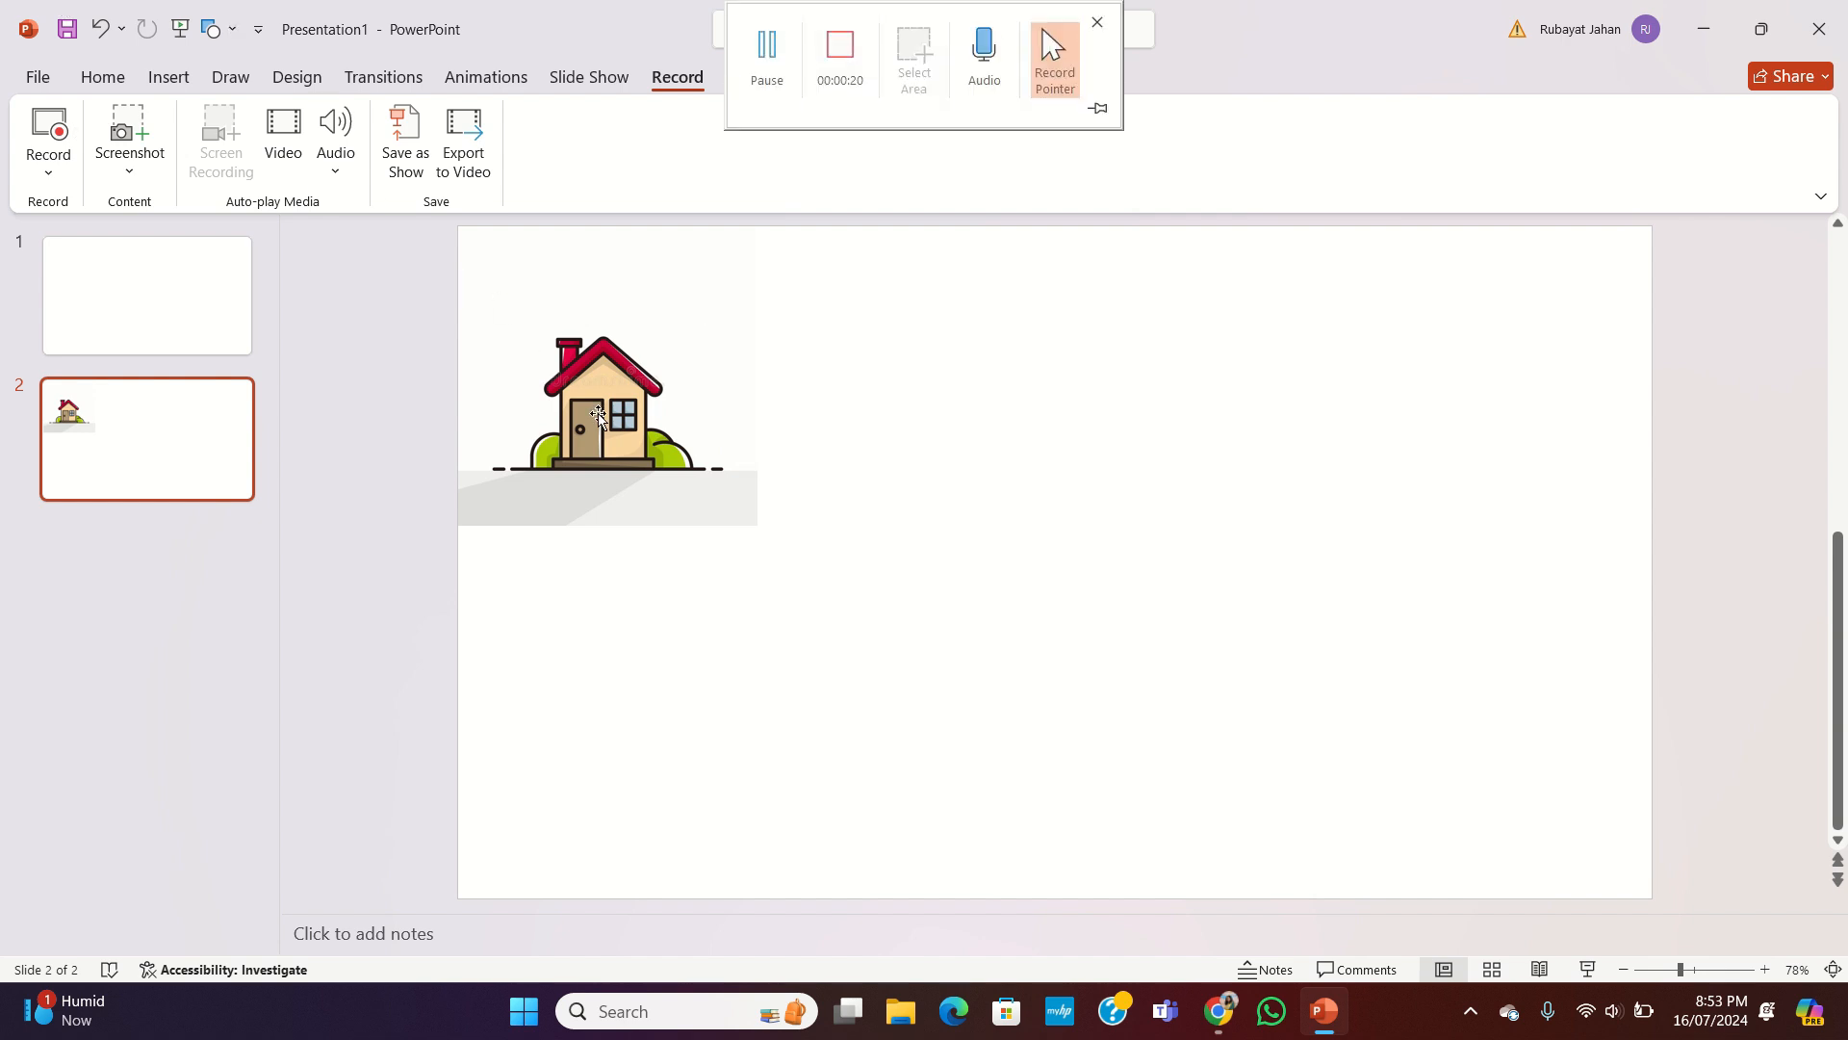
Step: Draw a pentagon about 5 cm wide and 6 cm high near the slide's centre as the house body
{"action": "left_click", "coordinate": [231, 30]}
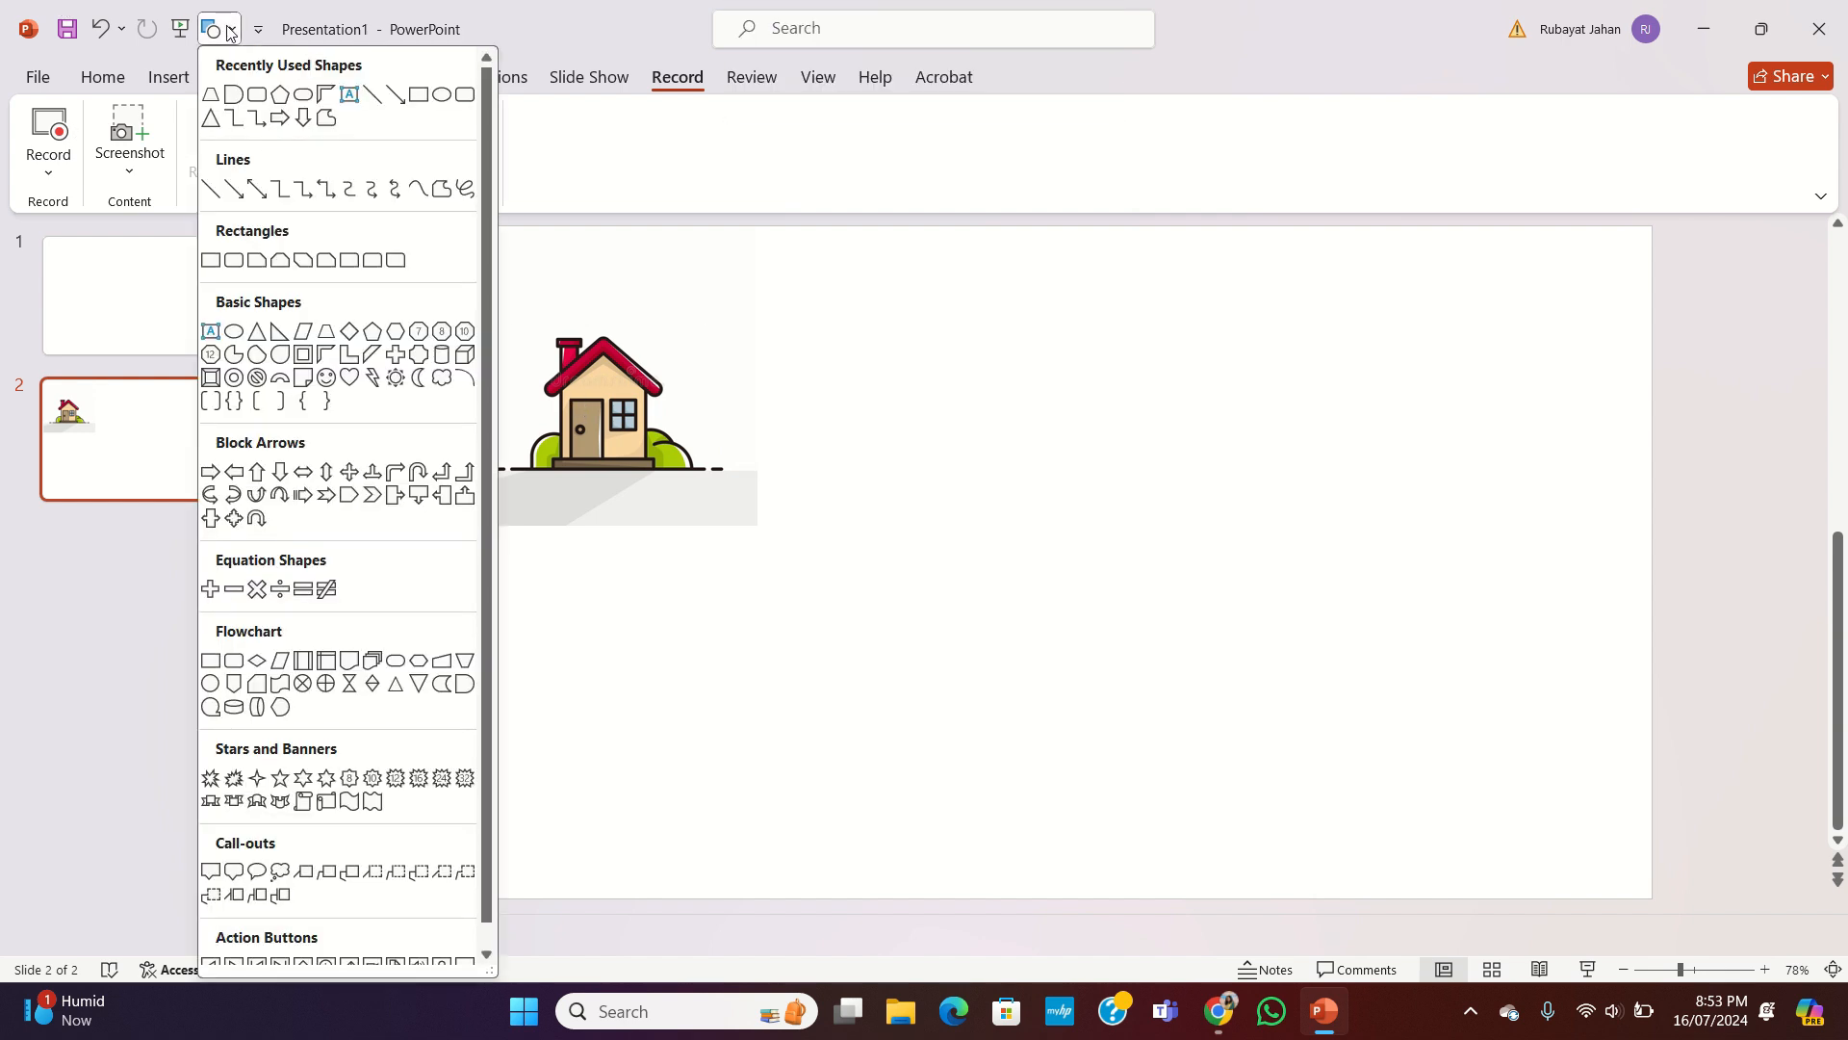
{"action": "left_click", "coordinate": [285, 102]}
{"action": "left_click_drag", "start_coordinate": [1019, 454], "coordinate": [855, 669]}
{"action": "left_click_drag", "start_coordinate": [957, 627], "coordinate": [1030, 628]}
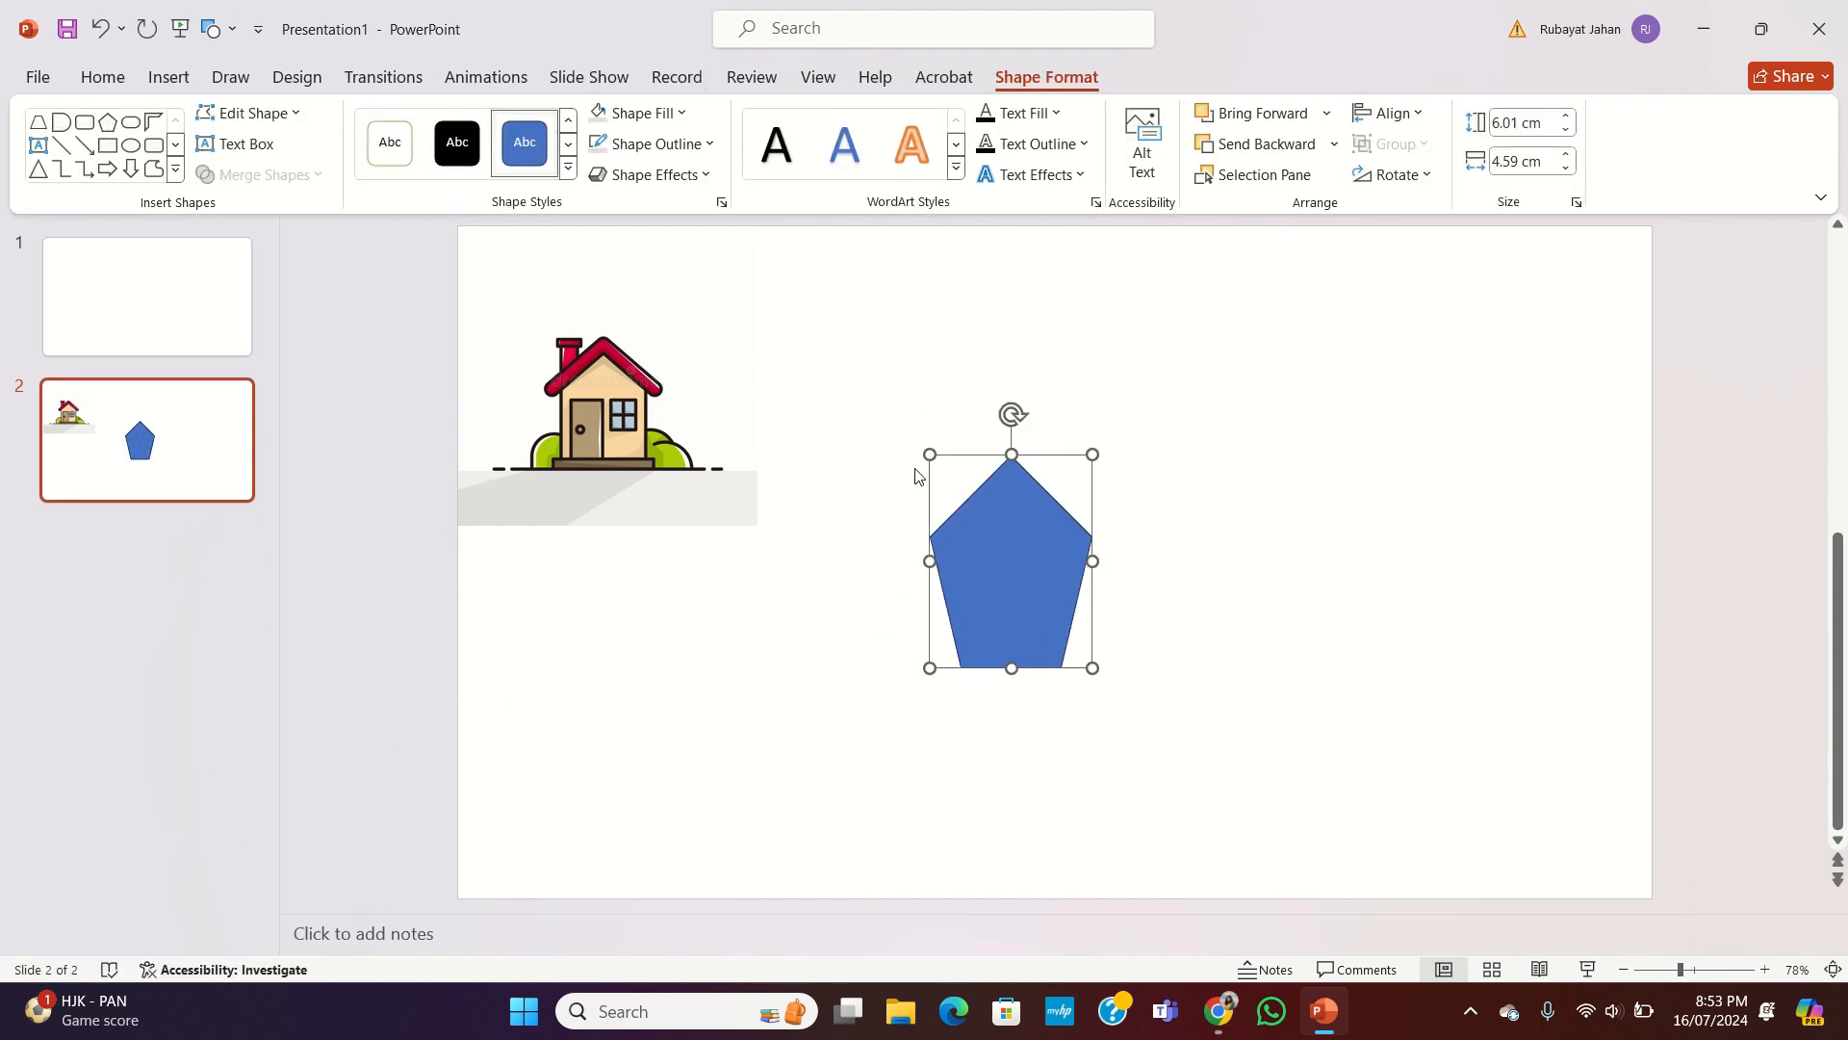
{"action": "left_click_drag", "start_coordinate": [931, 455], "coordinate": [917, 457]}
{"action": "left_click_drag", "start_coordinate": [1033, 576], "coordinate": [1076, 575]}
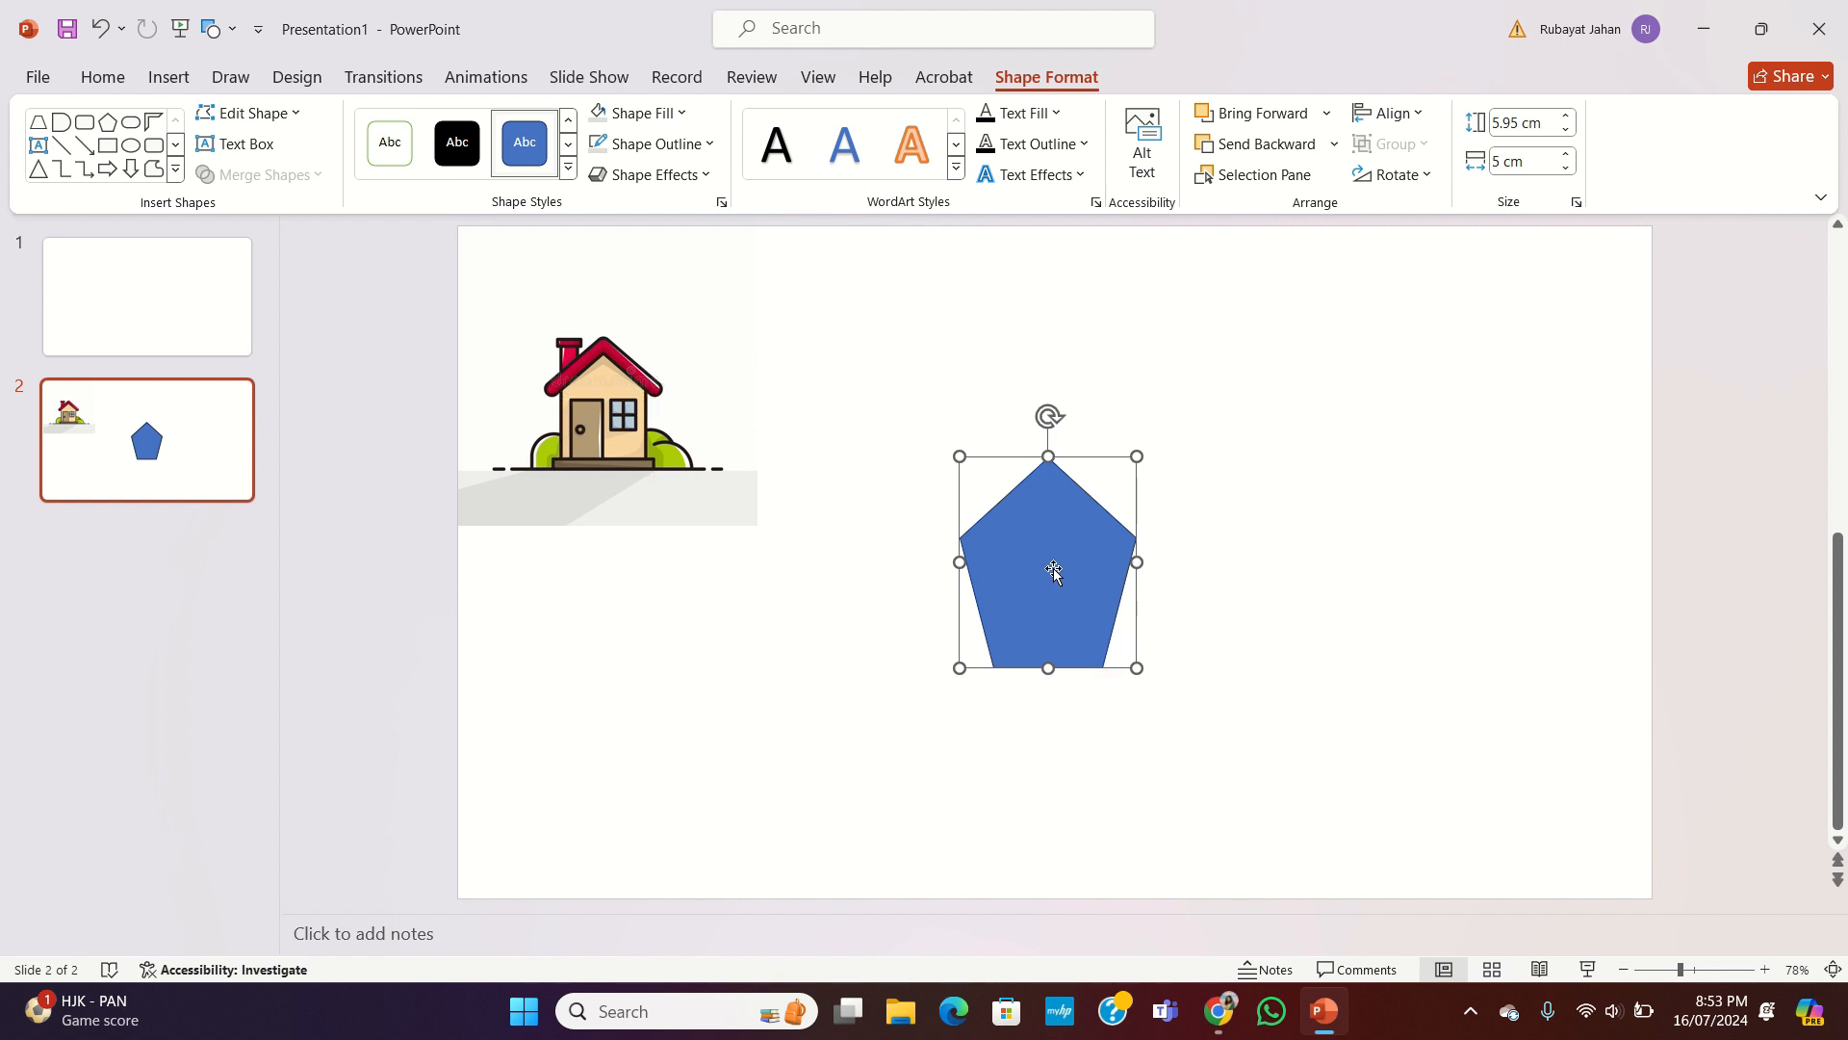
Step: Edit the pentagon's points, moving both bottom corners outward so the house walls stand nearly vertical
{"action": "left_click", "coordinate": [289, 113]}
{"action": "left_click", "coordinate": [279, 182]}
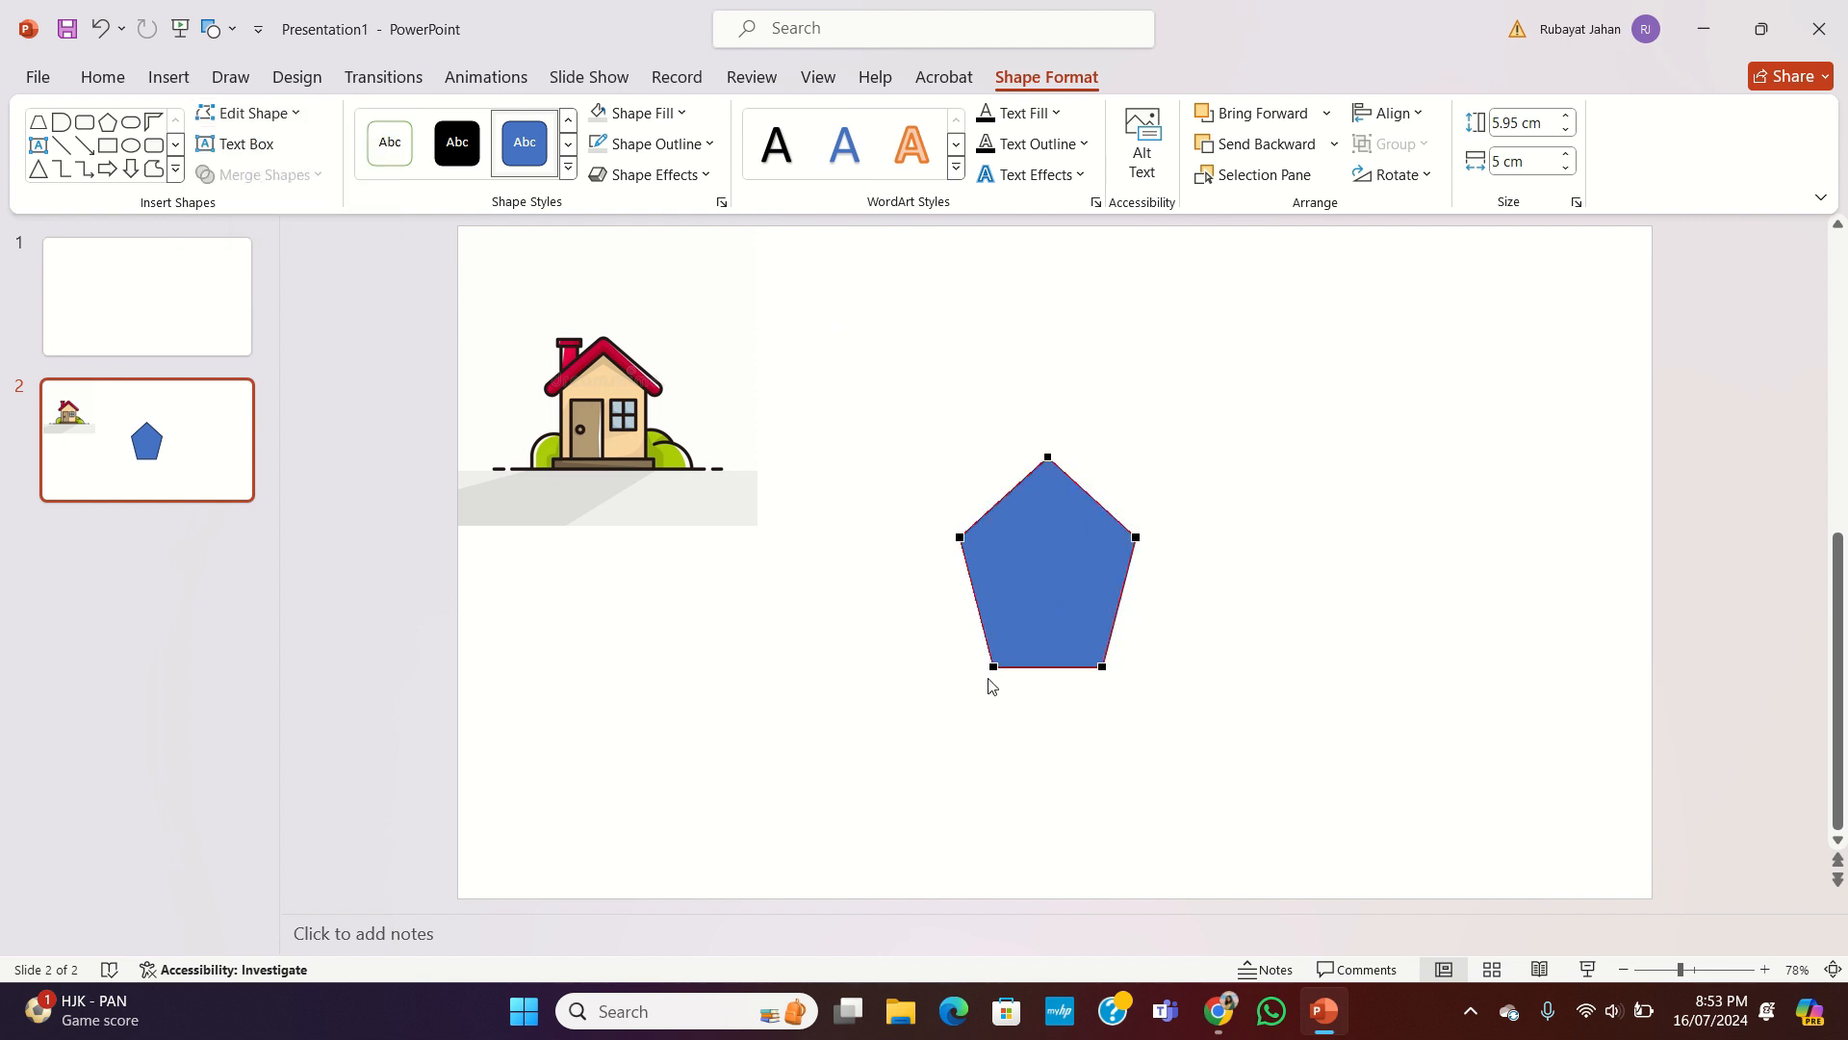
{"action": "left_click_drag", "start_coordinate": [993, 667], "coordinate": [965, 669]}
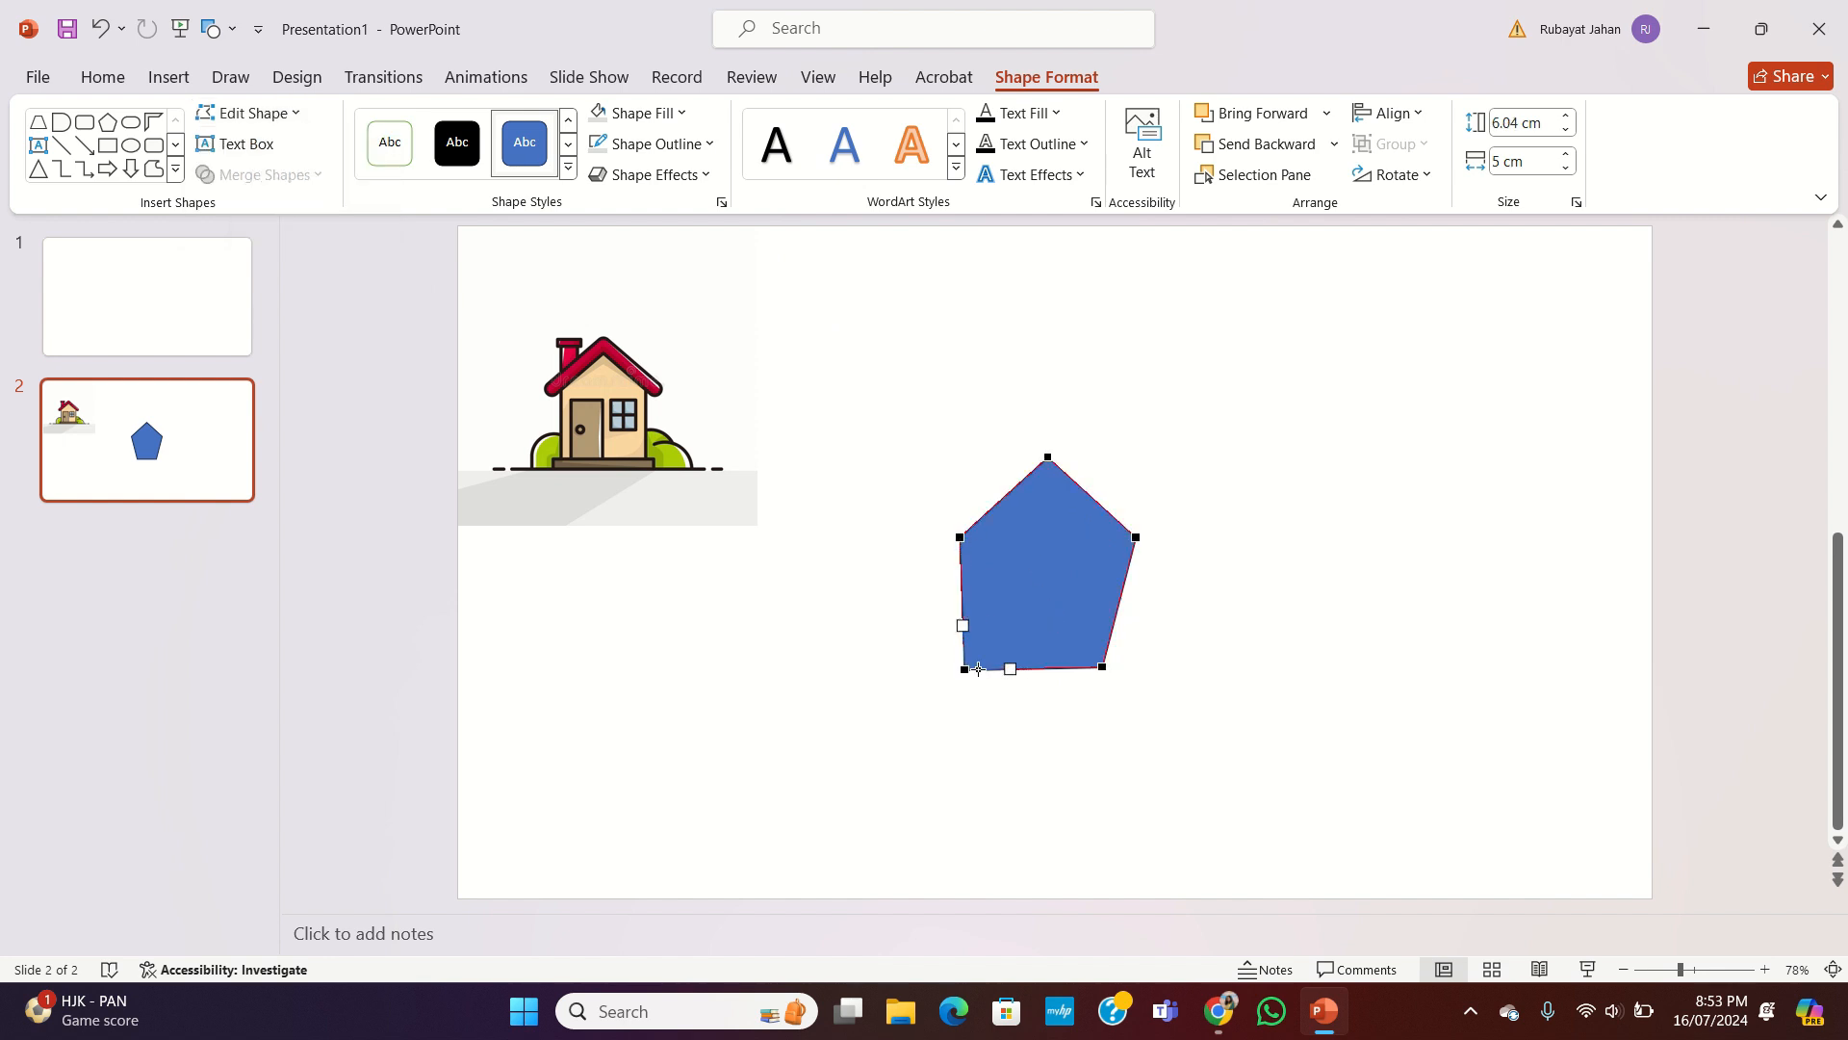
{"action": "left_click_drag", "start_coordinate": [1101, 667], "coordinate": [1133, 669]}
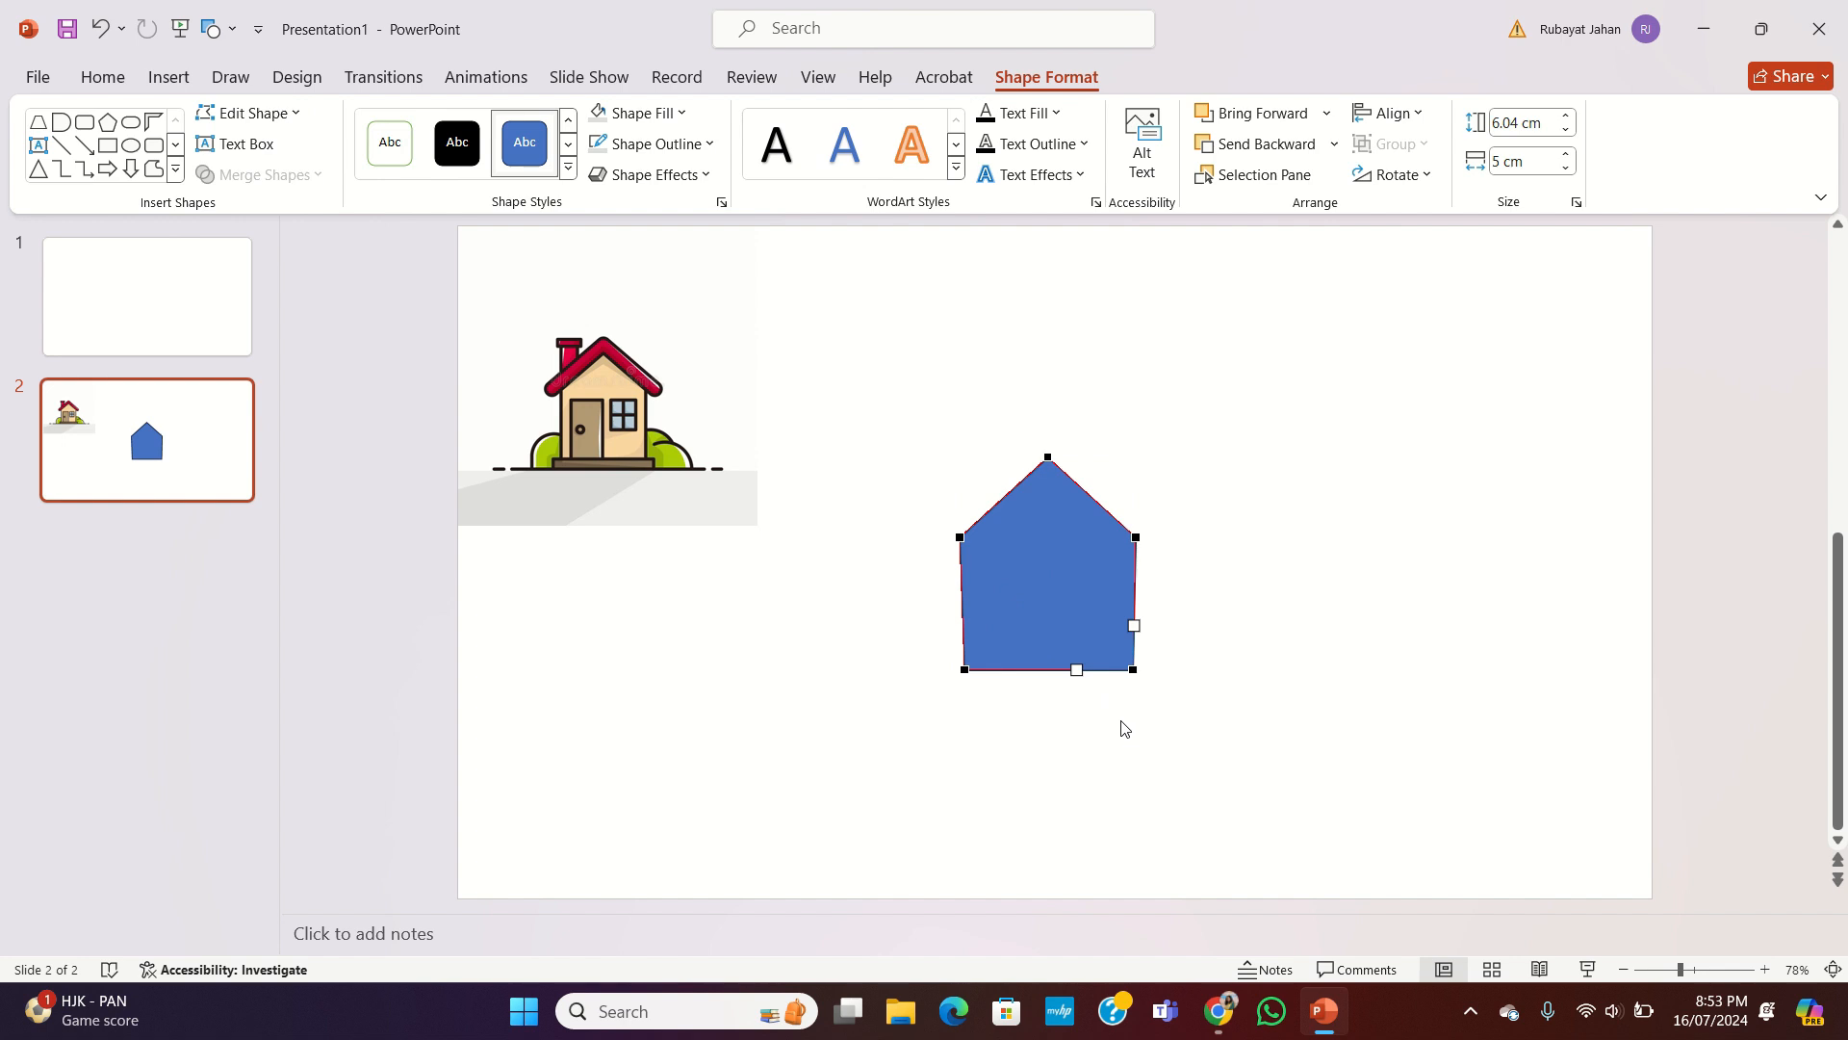
{"action": "left_click", "coordinate": [1205, 671]}
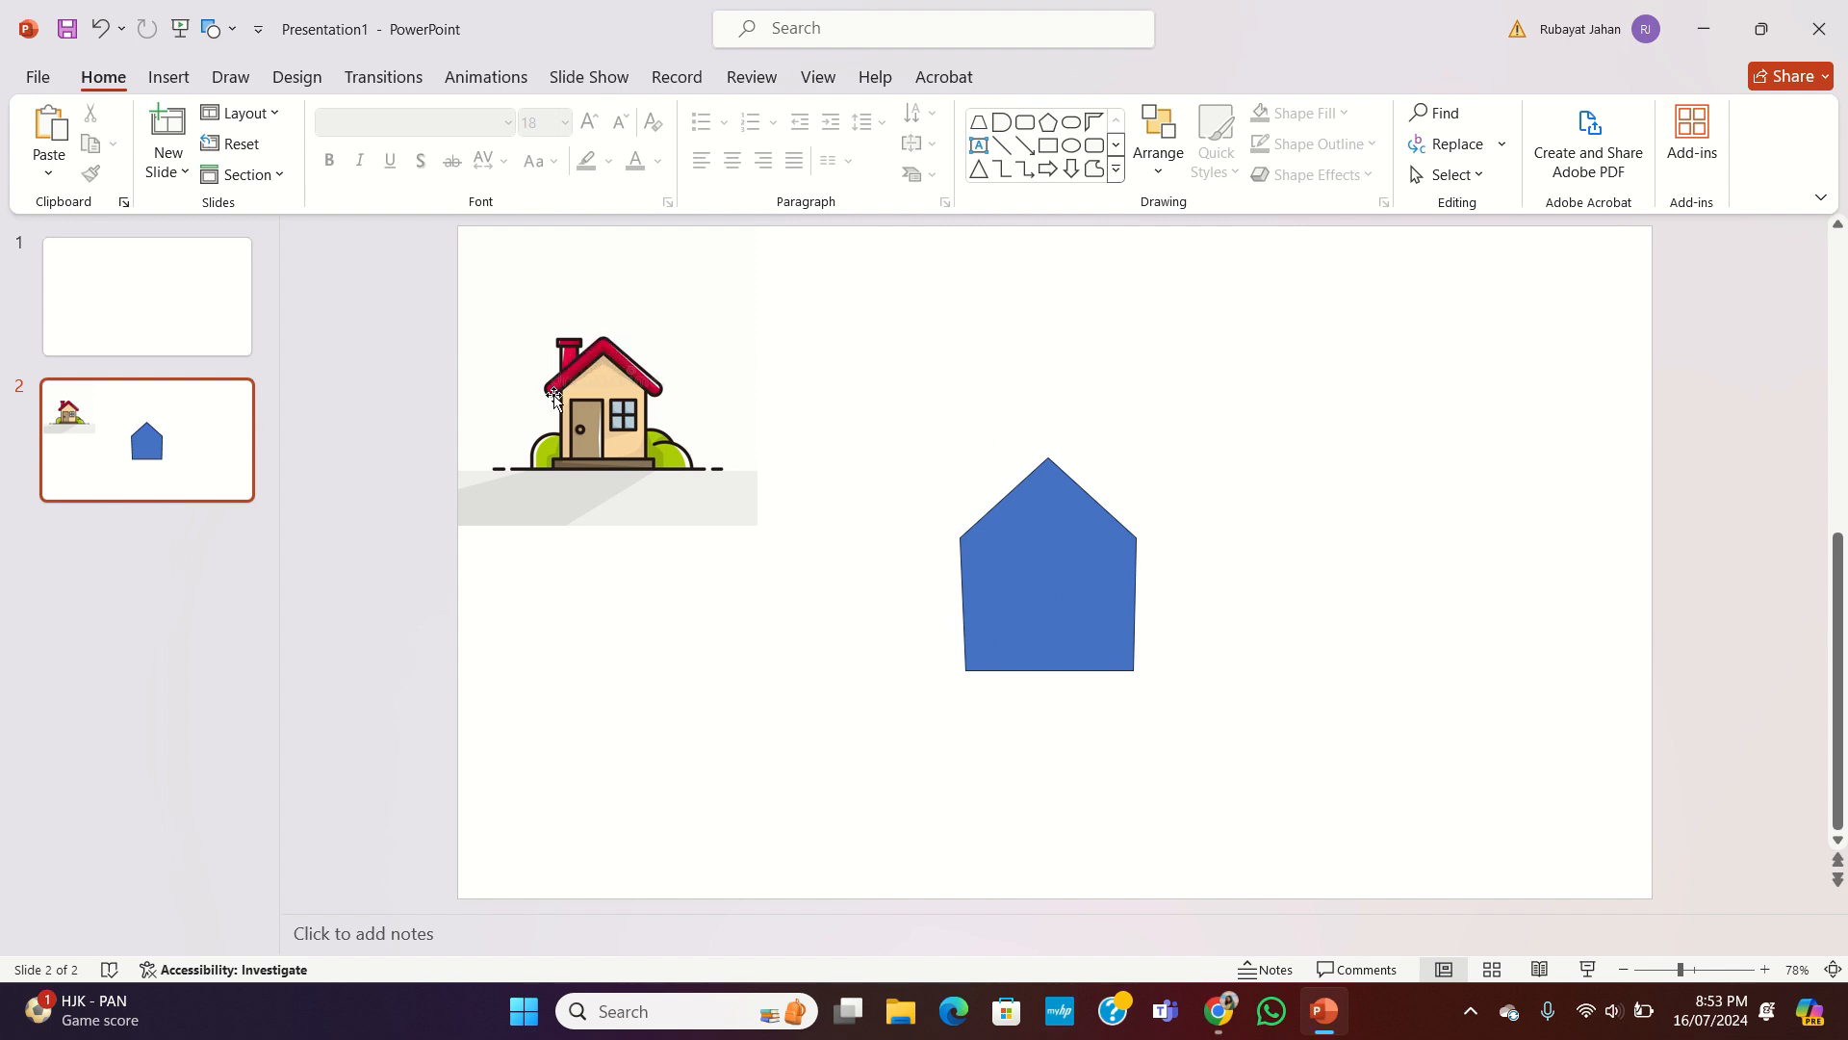
Step: Draw a rounded rectangle about 5 cm by 0.7 cm with fully rounded ends, tilted along the house's left roof slope
{"action": "left_click", "coordinate": [233, 30]}
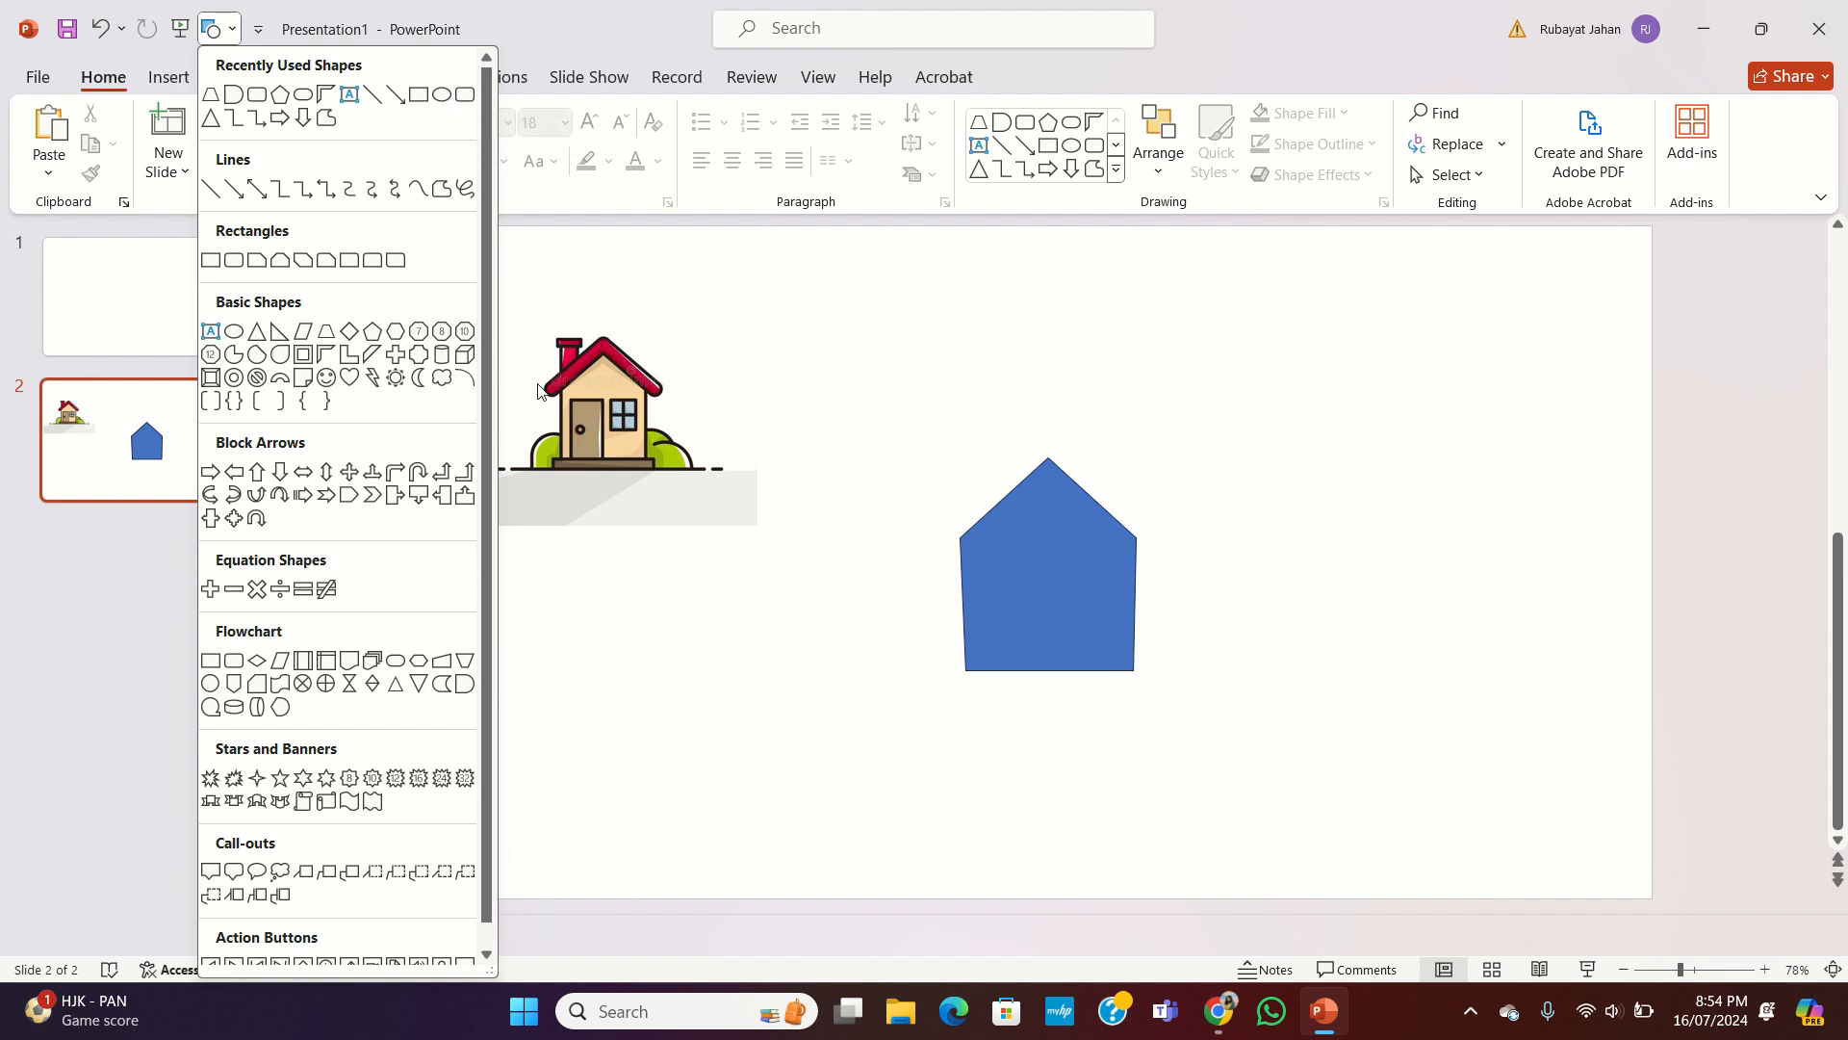
{"action": "left_click", "coordinate": [465, 95]}
{"action": "mouse_move", "coordinate": [1037, 443]}
{"action": "left_mouse_down"}
{"action": "mouse_move", "coordinate": [957, 500]}
{"action": "mouse_move", "coordinate": [861, 472]}
{"action": "left_mouse_up"}
{"action": "left_click_drag", "start_coordinate": [953, 397], "coordinate": [1001, 478]}
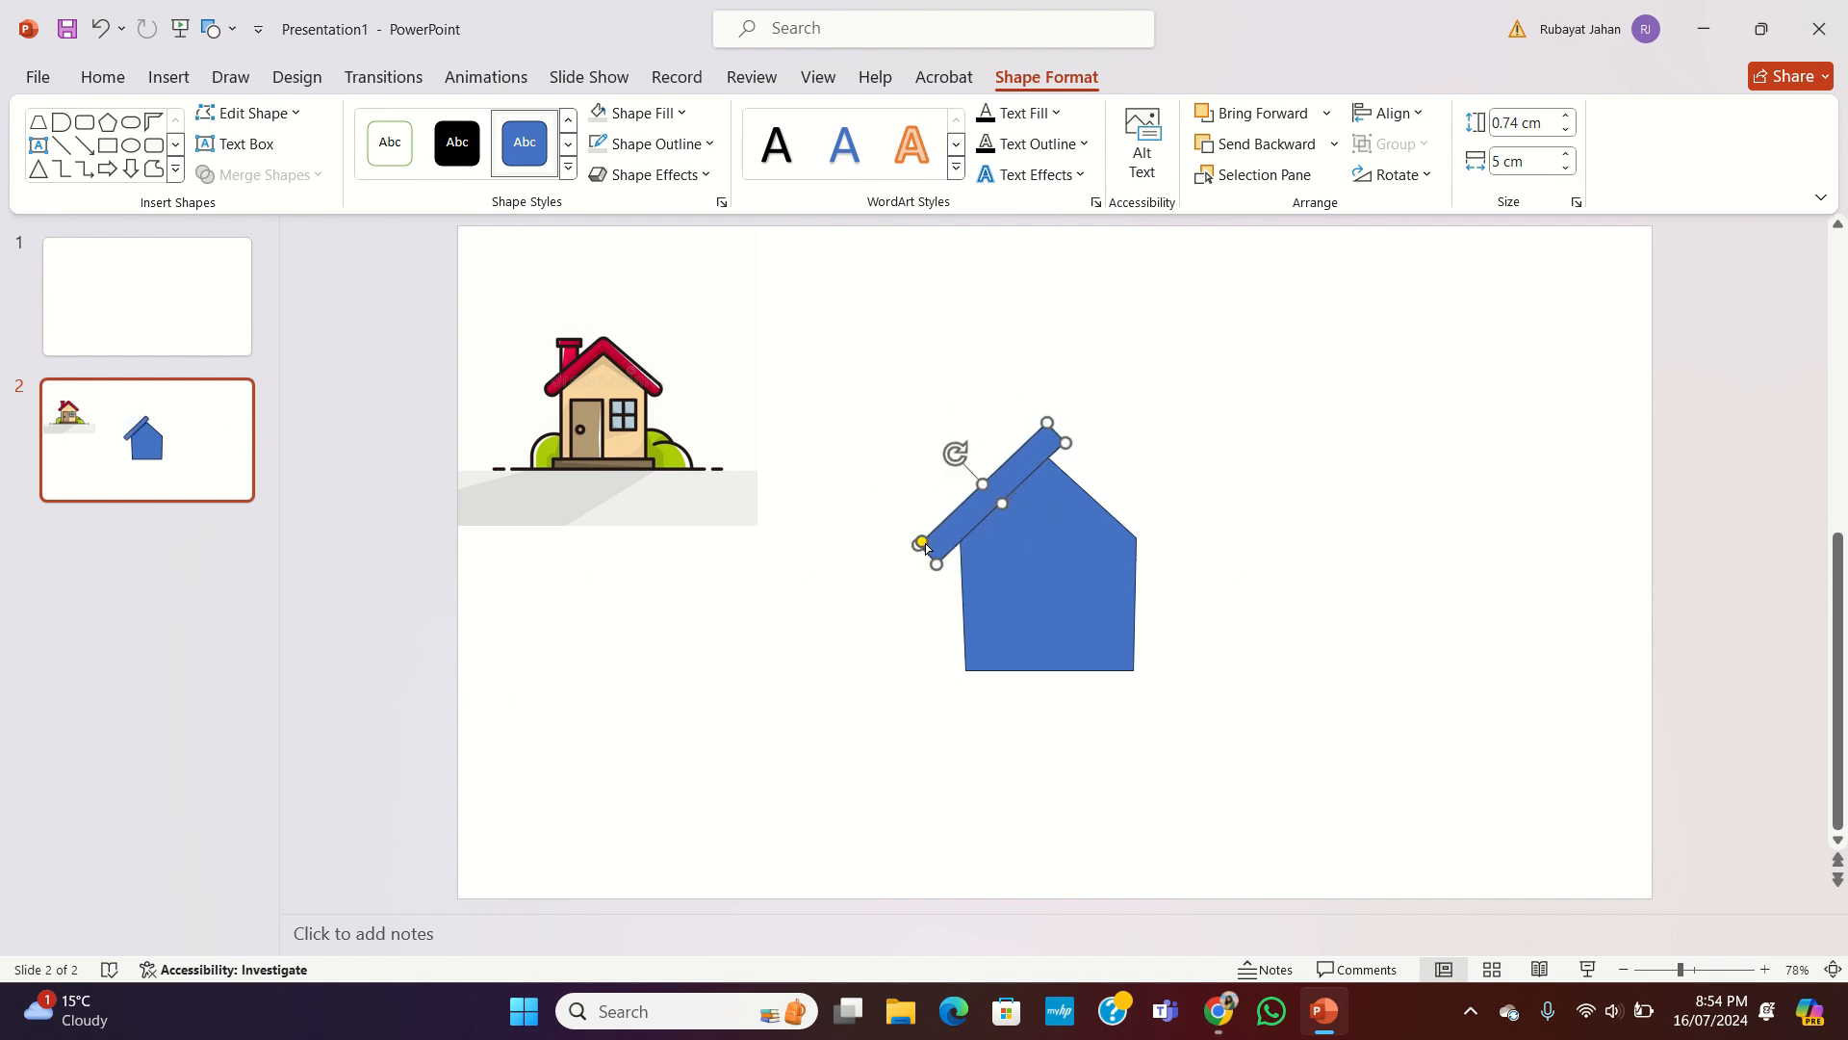
{"action": "left_click_drag", "start_coordinate": [924, 547], "coordinate": [936, 545]}
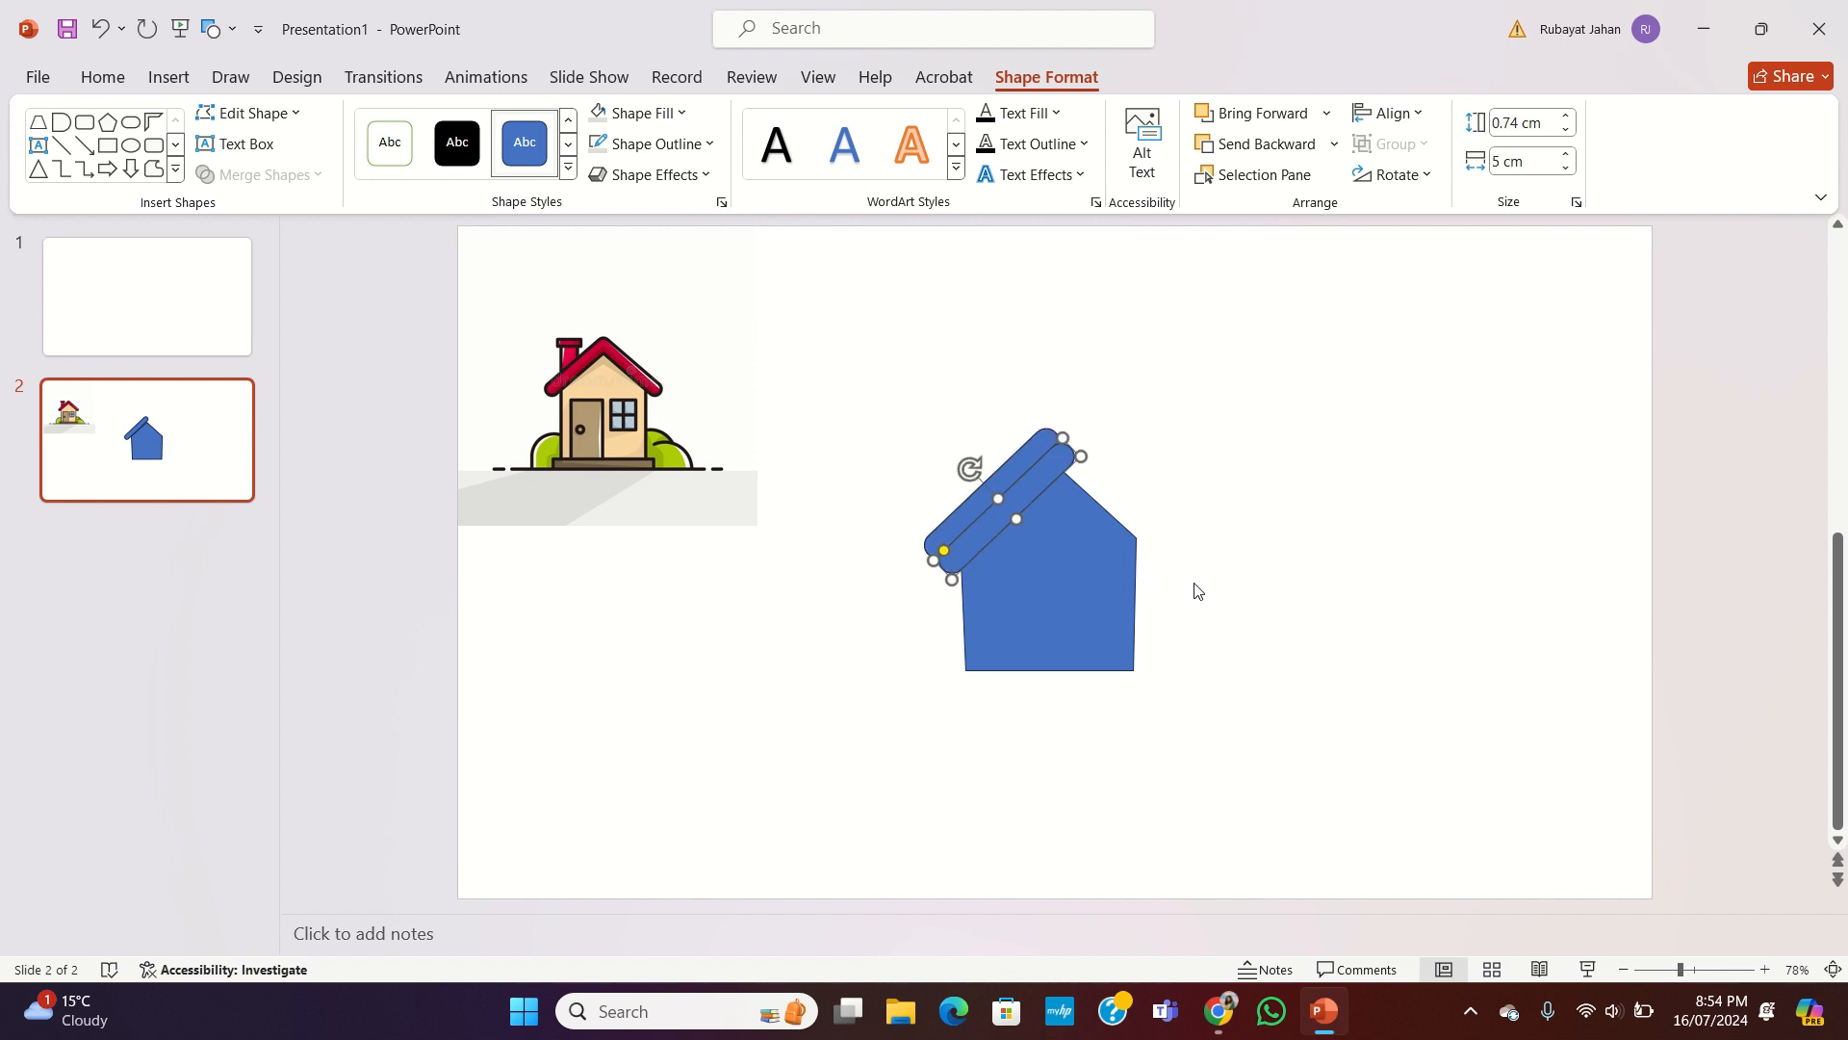
Step: Duplicate the left roof bar and rotate the copy along the right roof slope so both bars meet at the peak
{"action": "left_click_drag", "start_coordinate": [955, 454], "coordinate": [946, 588]}
{"action": "left_click_drag", "start_coordinate": [988, 500], "coordinate": [1085, 482]}
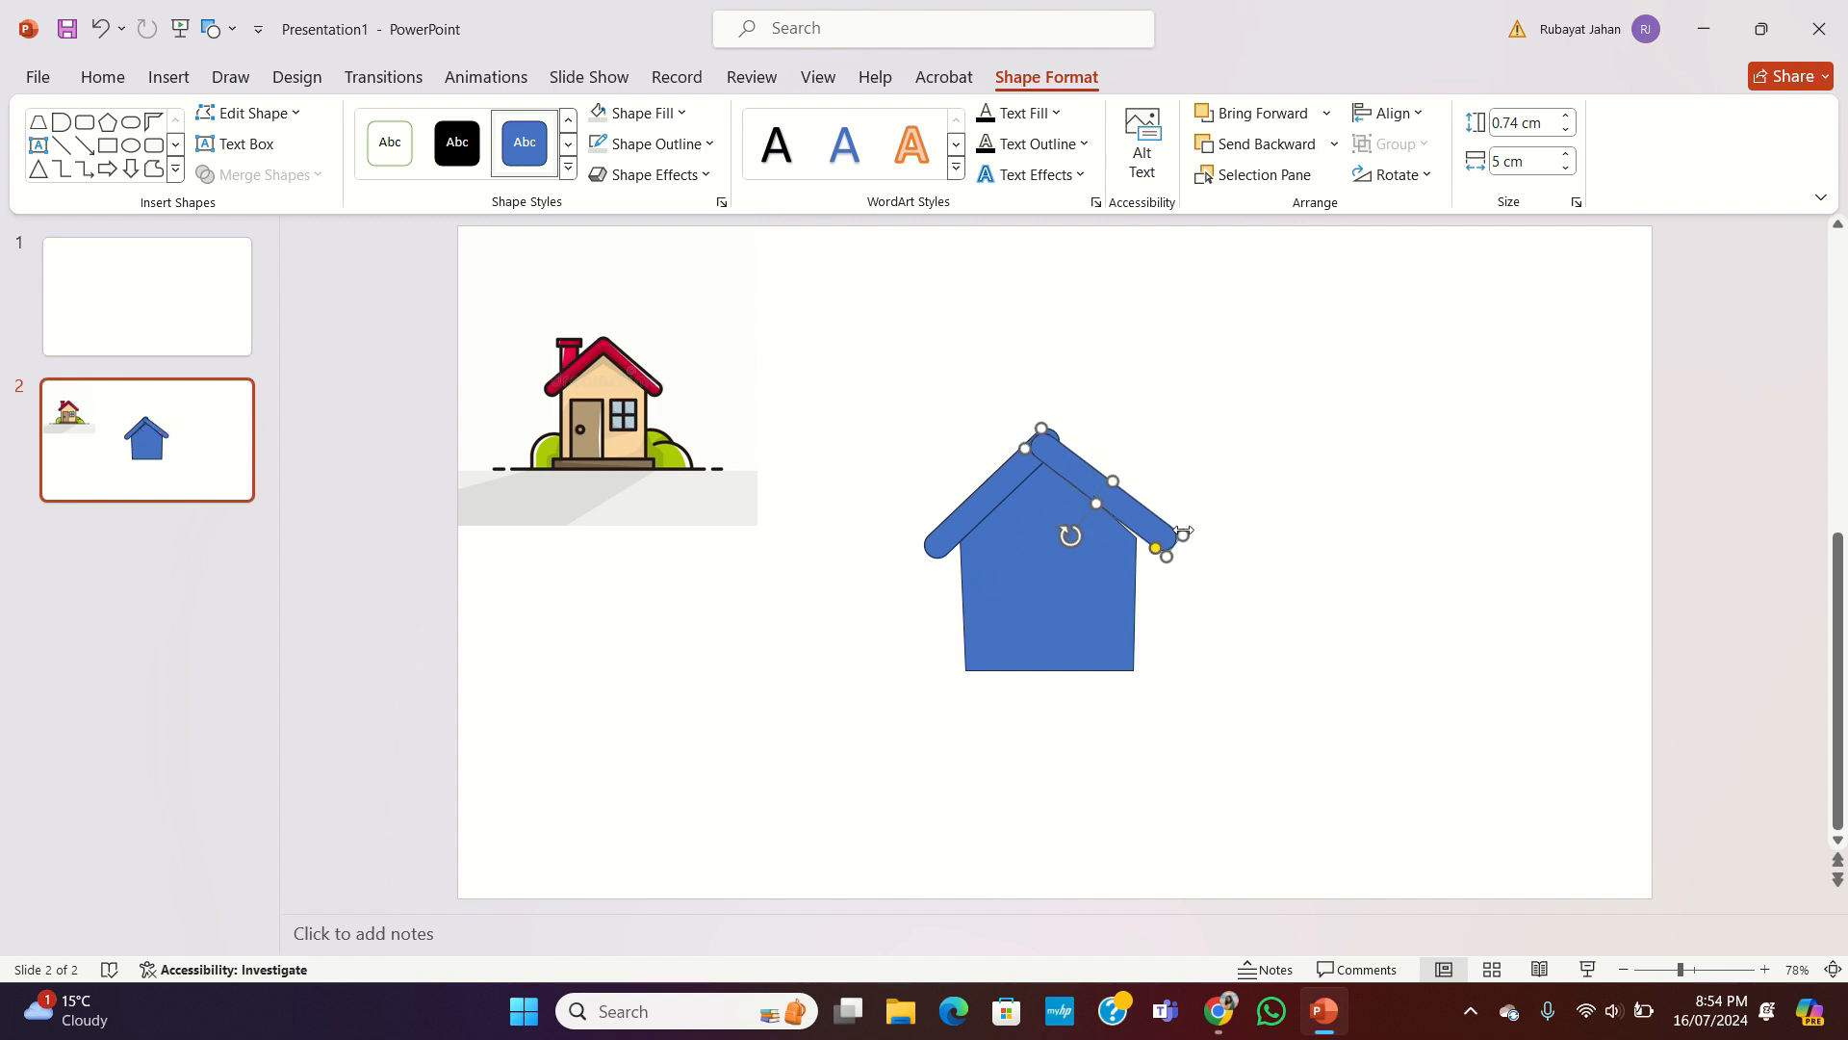
{"action": "mouse_move", "coordinate": [1164, 526]}
{"action": "left_mouse_down"}
{"action": "mouse_move", "coordinate": [1161, 550]}
{"action": "mouse_move", "coordinate": [1059, 530]}
{"action": "mouse_move", "coordinate": [1134, 538]}
{"action": "left_mouse_up"}
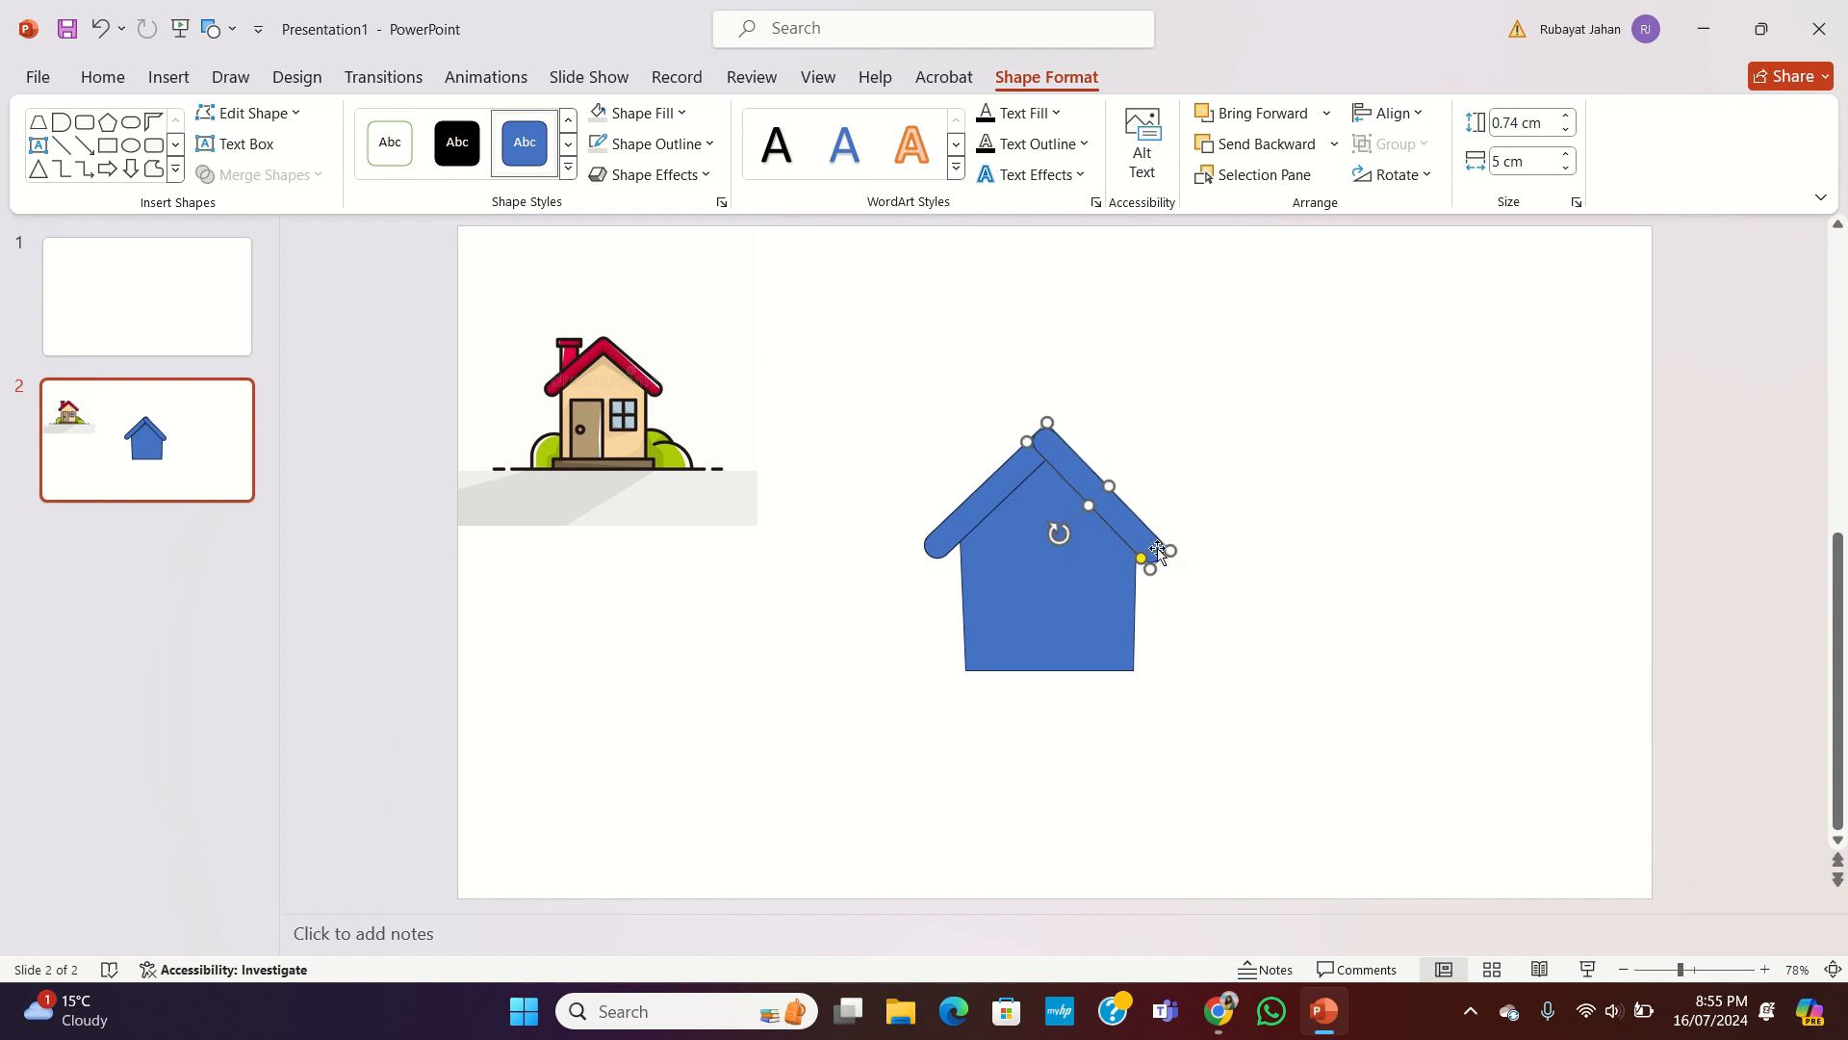
Step: Merge the two roof bars into a single roof shape with Union
{"action": "left_click", "coordinate": [984, 501], "text": "shift"}
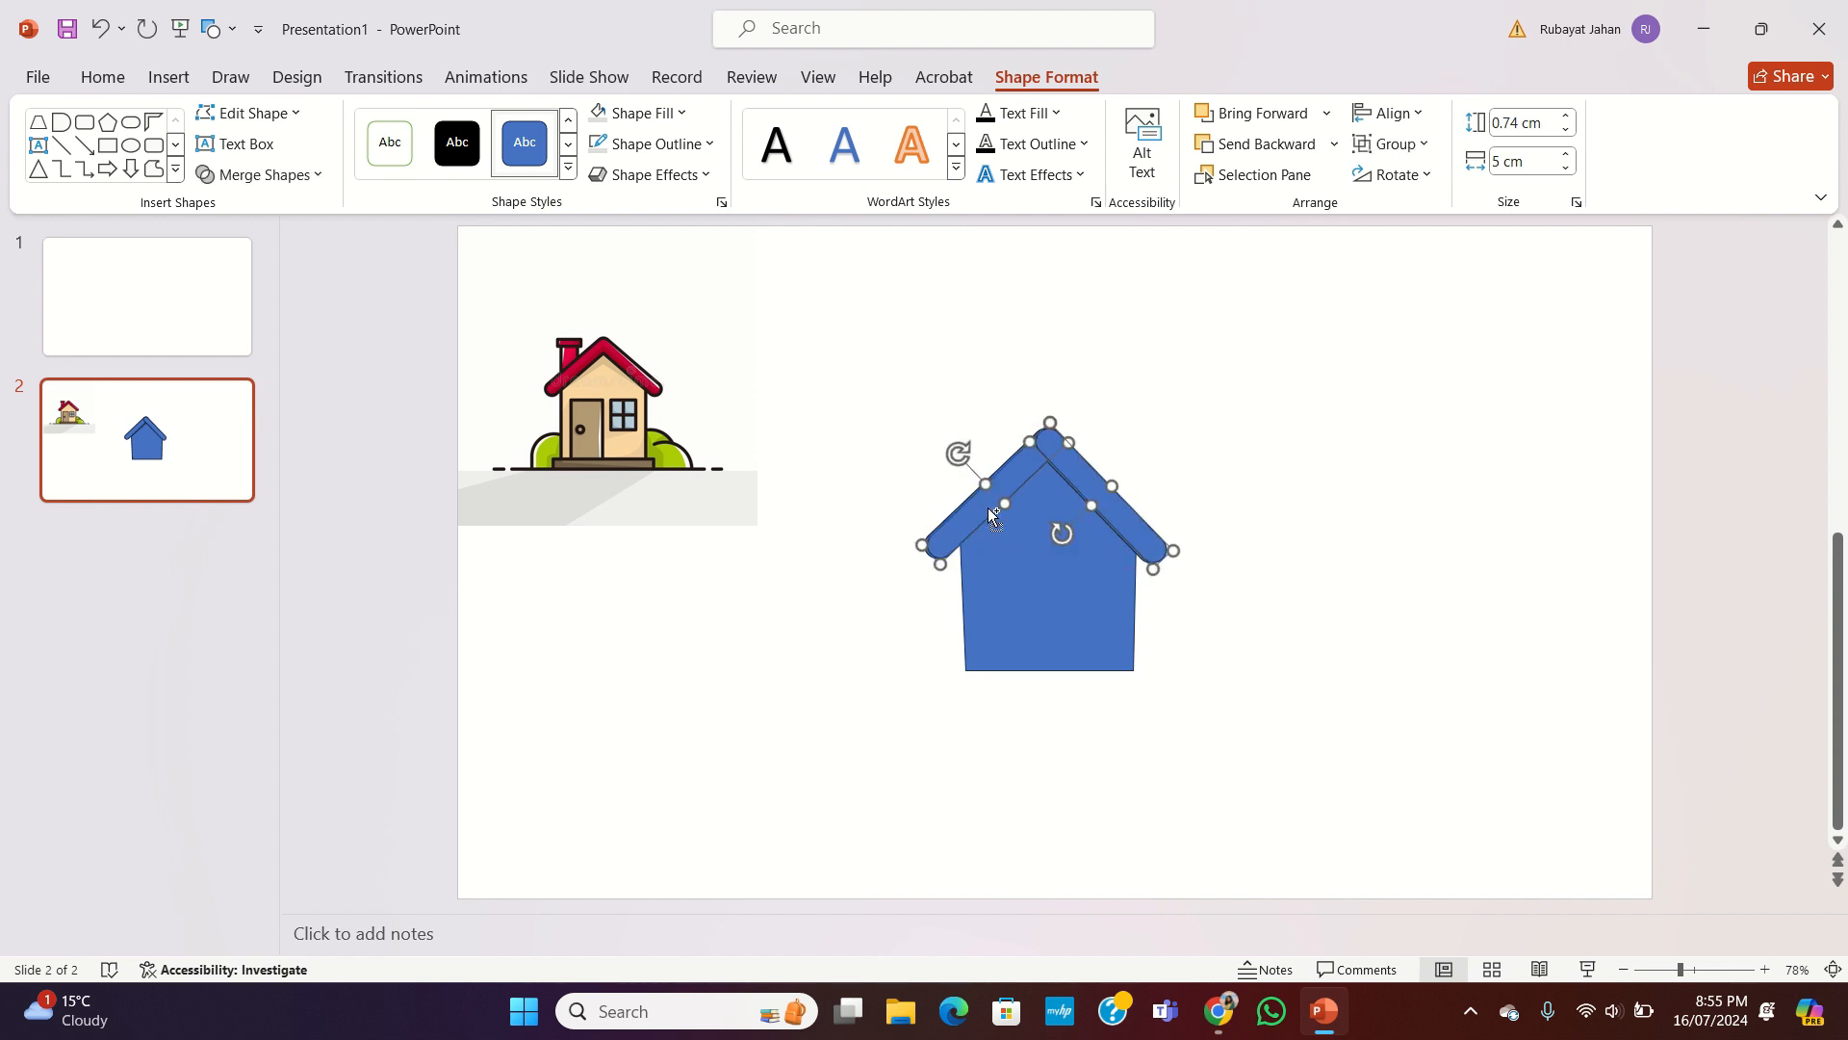
{"action": "key", "text": "ctrl+z"}
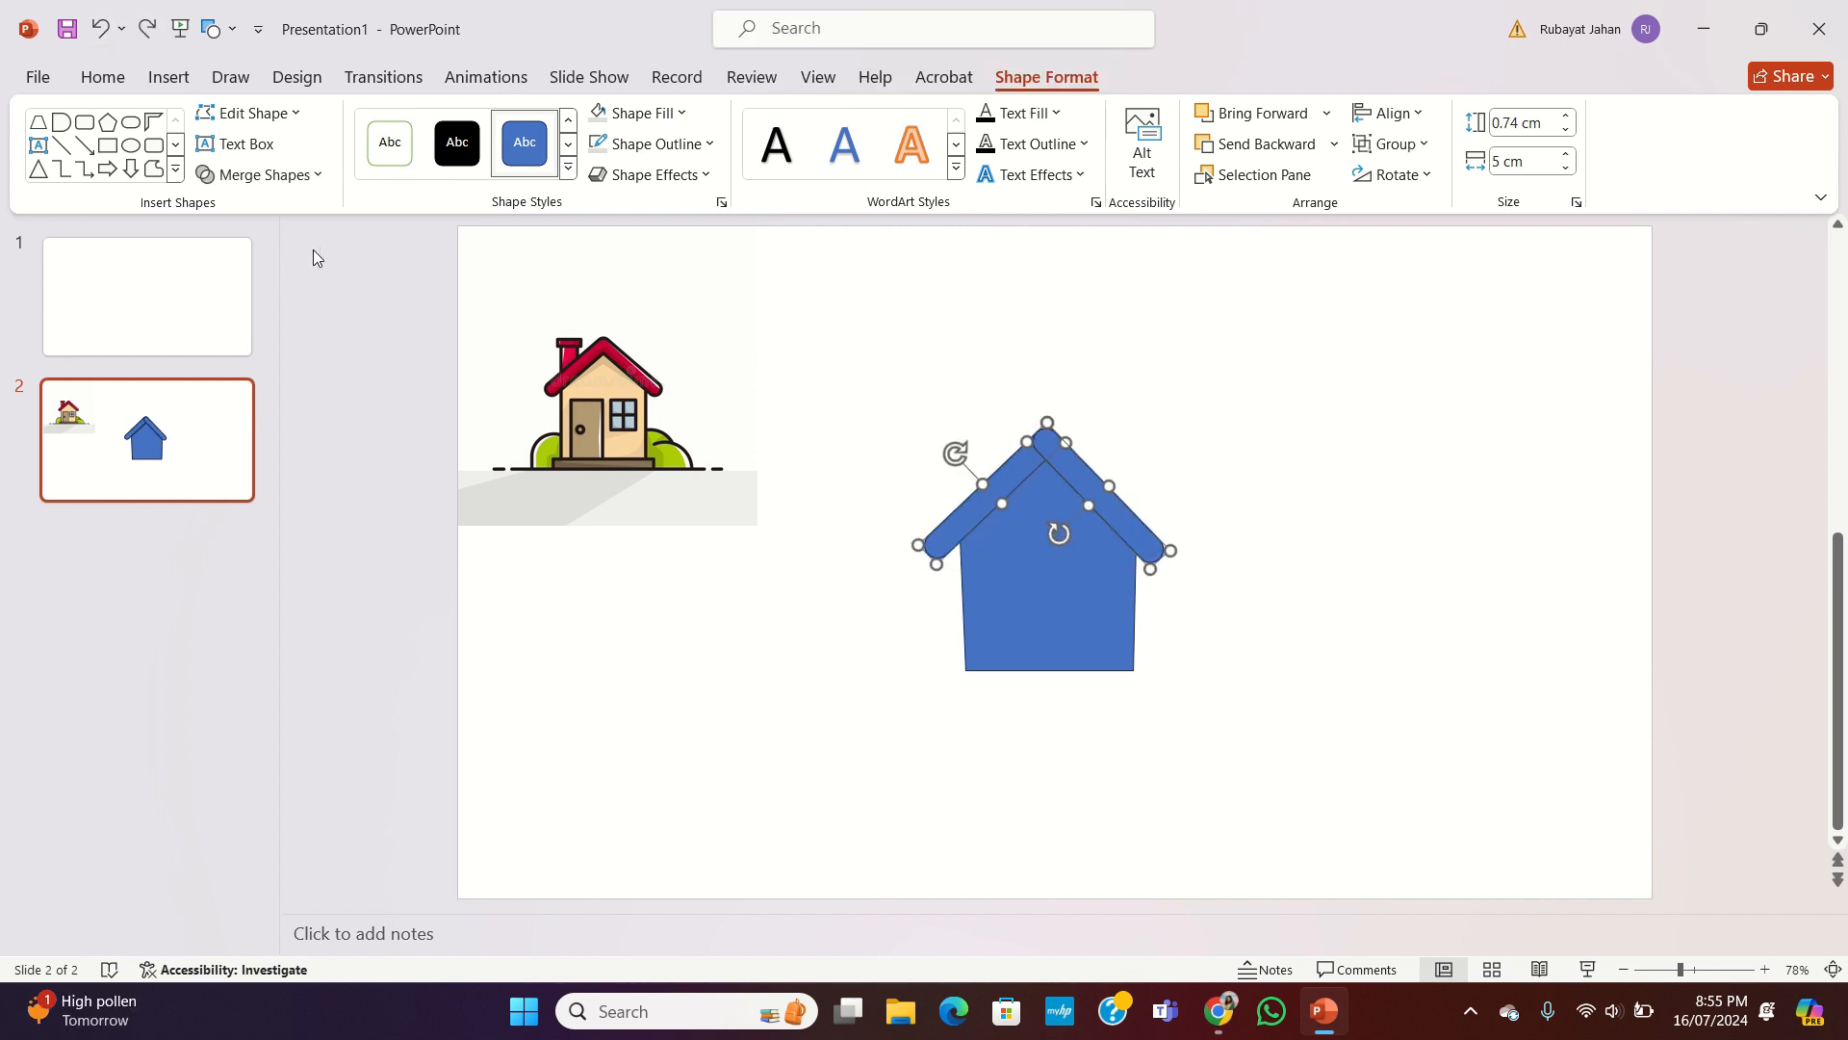
{"action": "left_click", "coordinate": [310, 176]}
{"action": "left_click", "coordinate": [229, 205]}
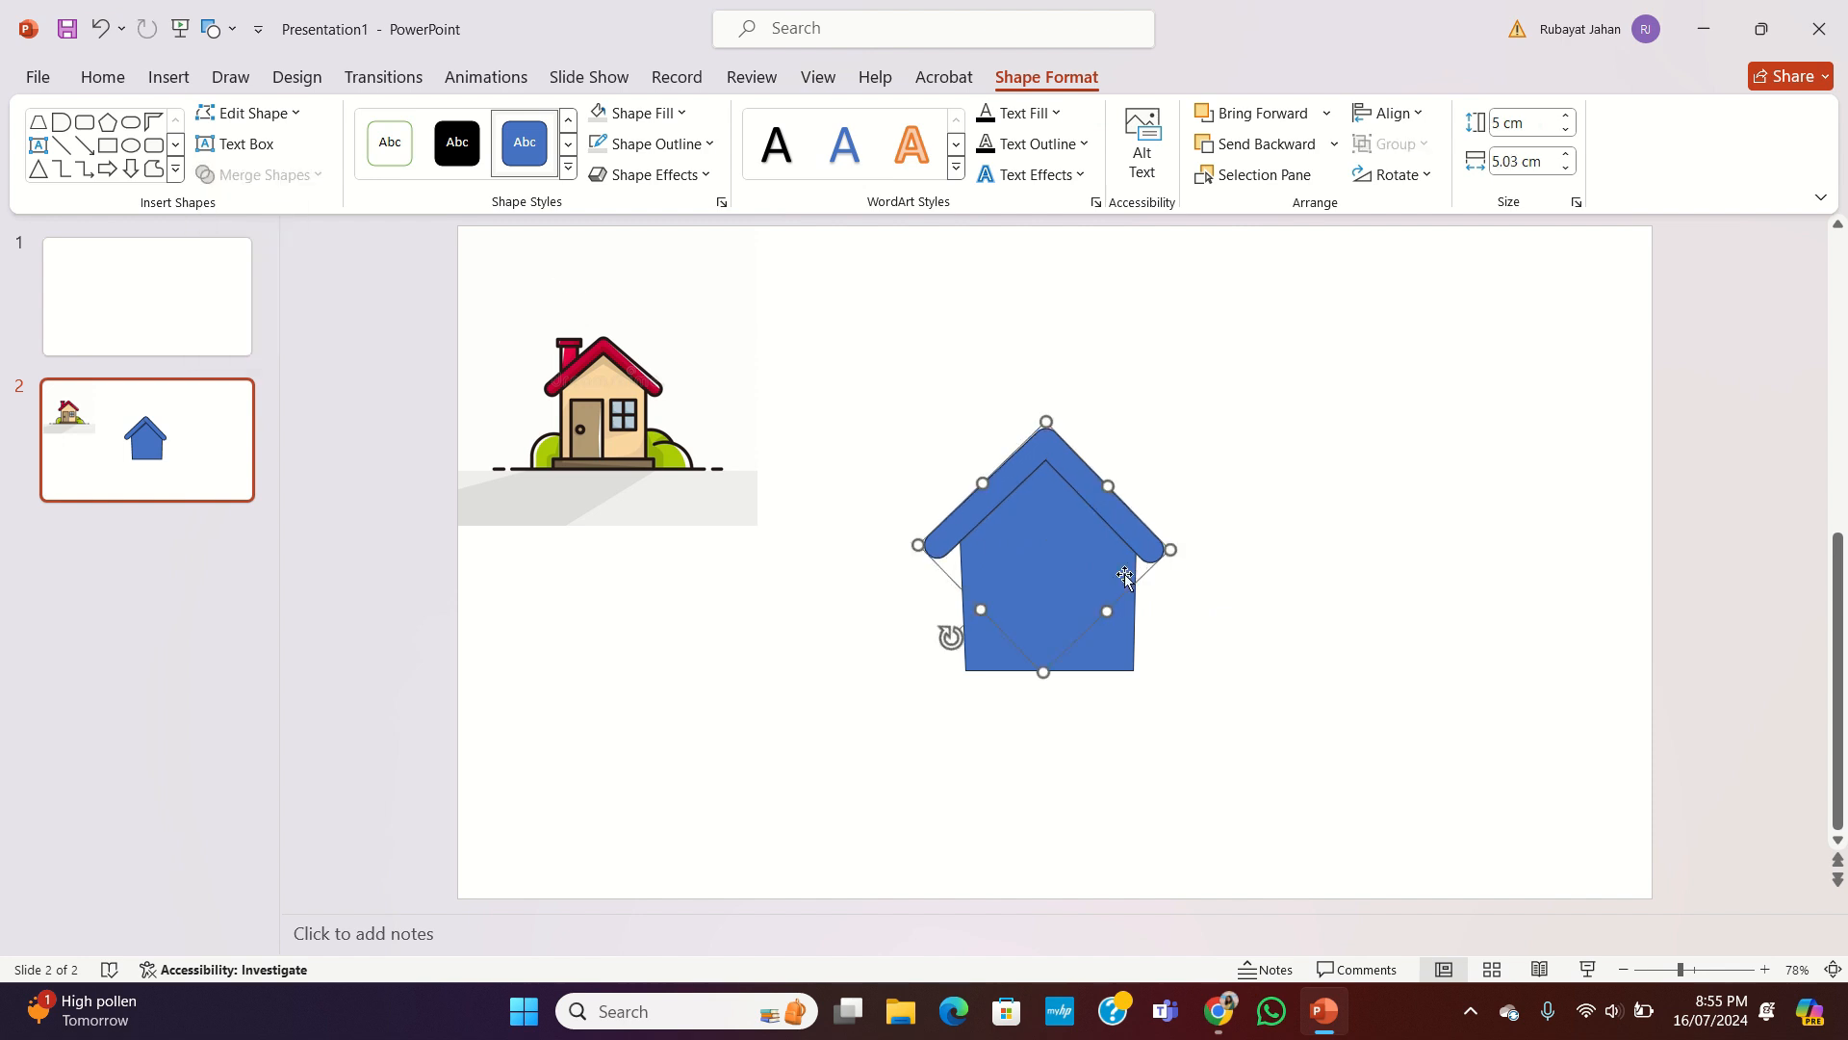
{"action": "left_click", "coordinate": [1350, 544]}
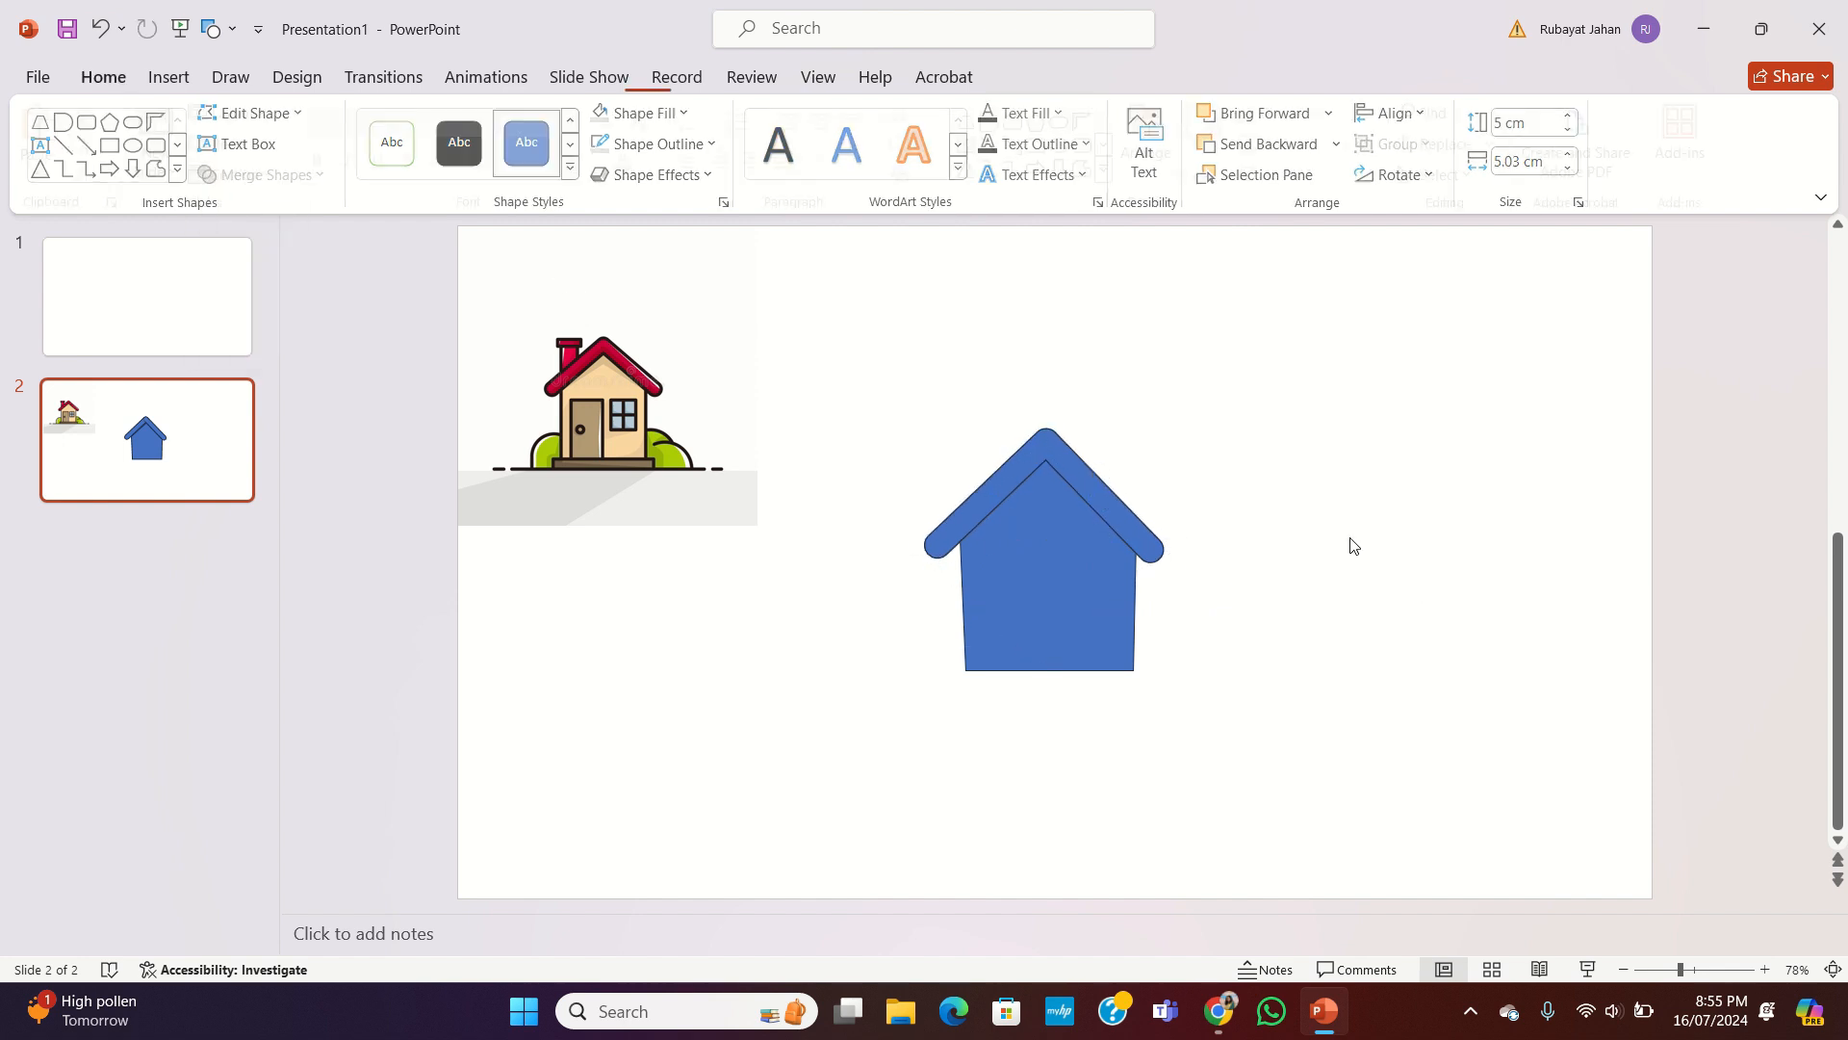
Step: Draw a door rectangle about 1.1 cm by 3.1 cm on the left of the wall, with a circular knob about 0.5 cm wide
{"action": "left_click", "coordinate": [229, 32]}
{"action": "left_click", "coordinate": [419, 95]}
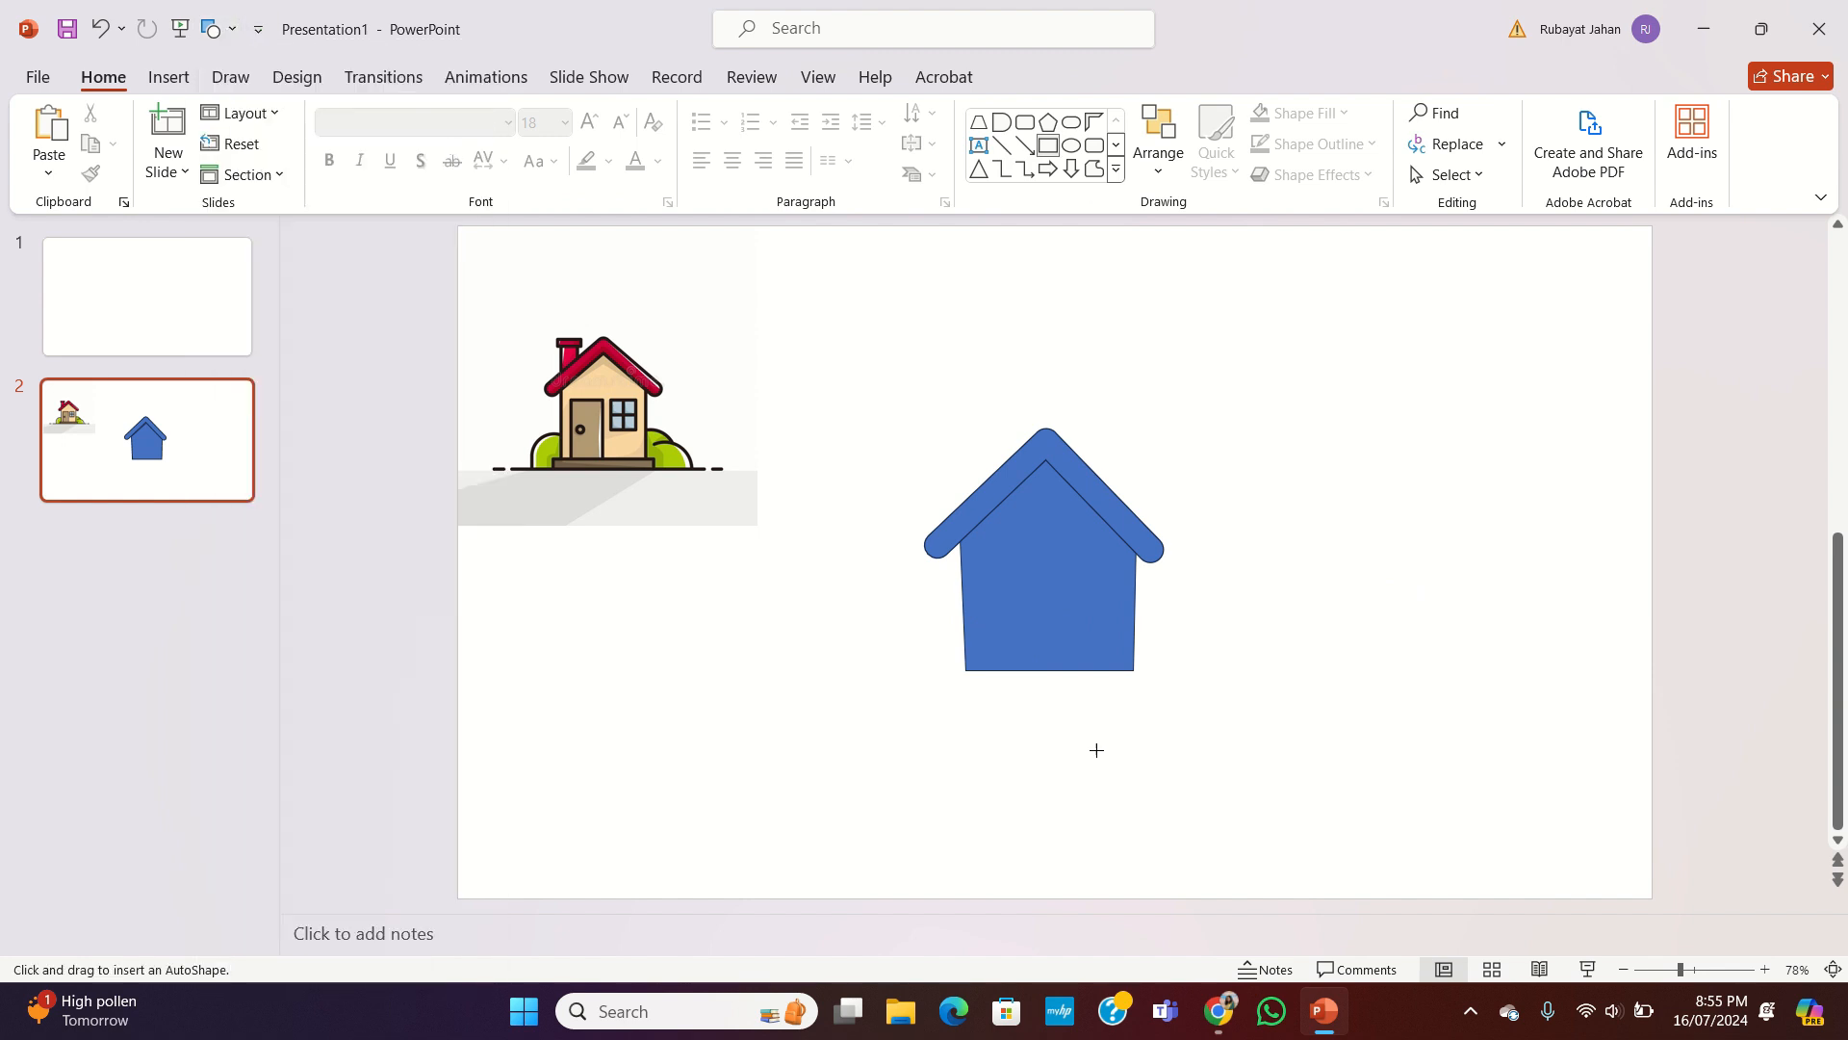
{"action": "left_click_drag", "start_coordinate": [997, 560], "coordinate": [1029, 671]}
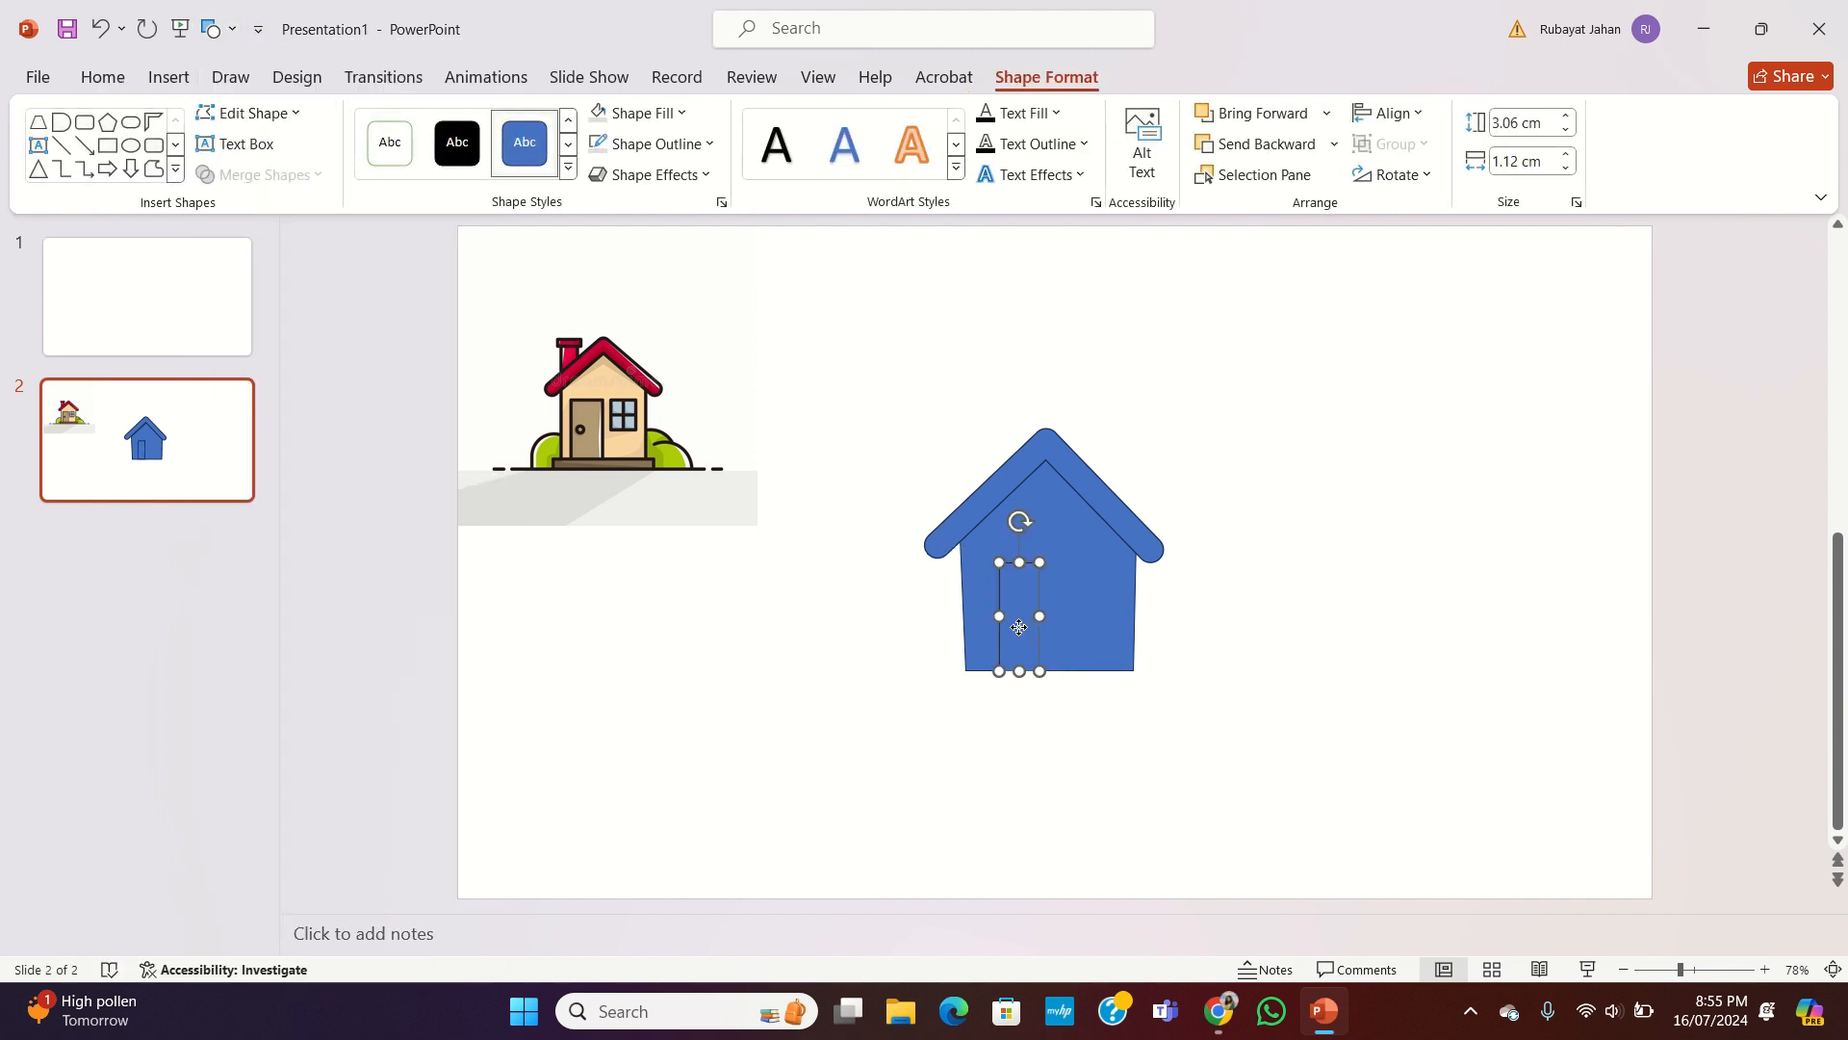
{"action": "left_click", "coordinate": [1014, 636]}
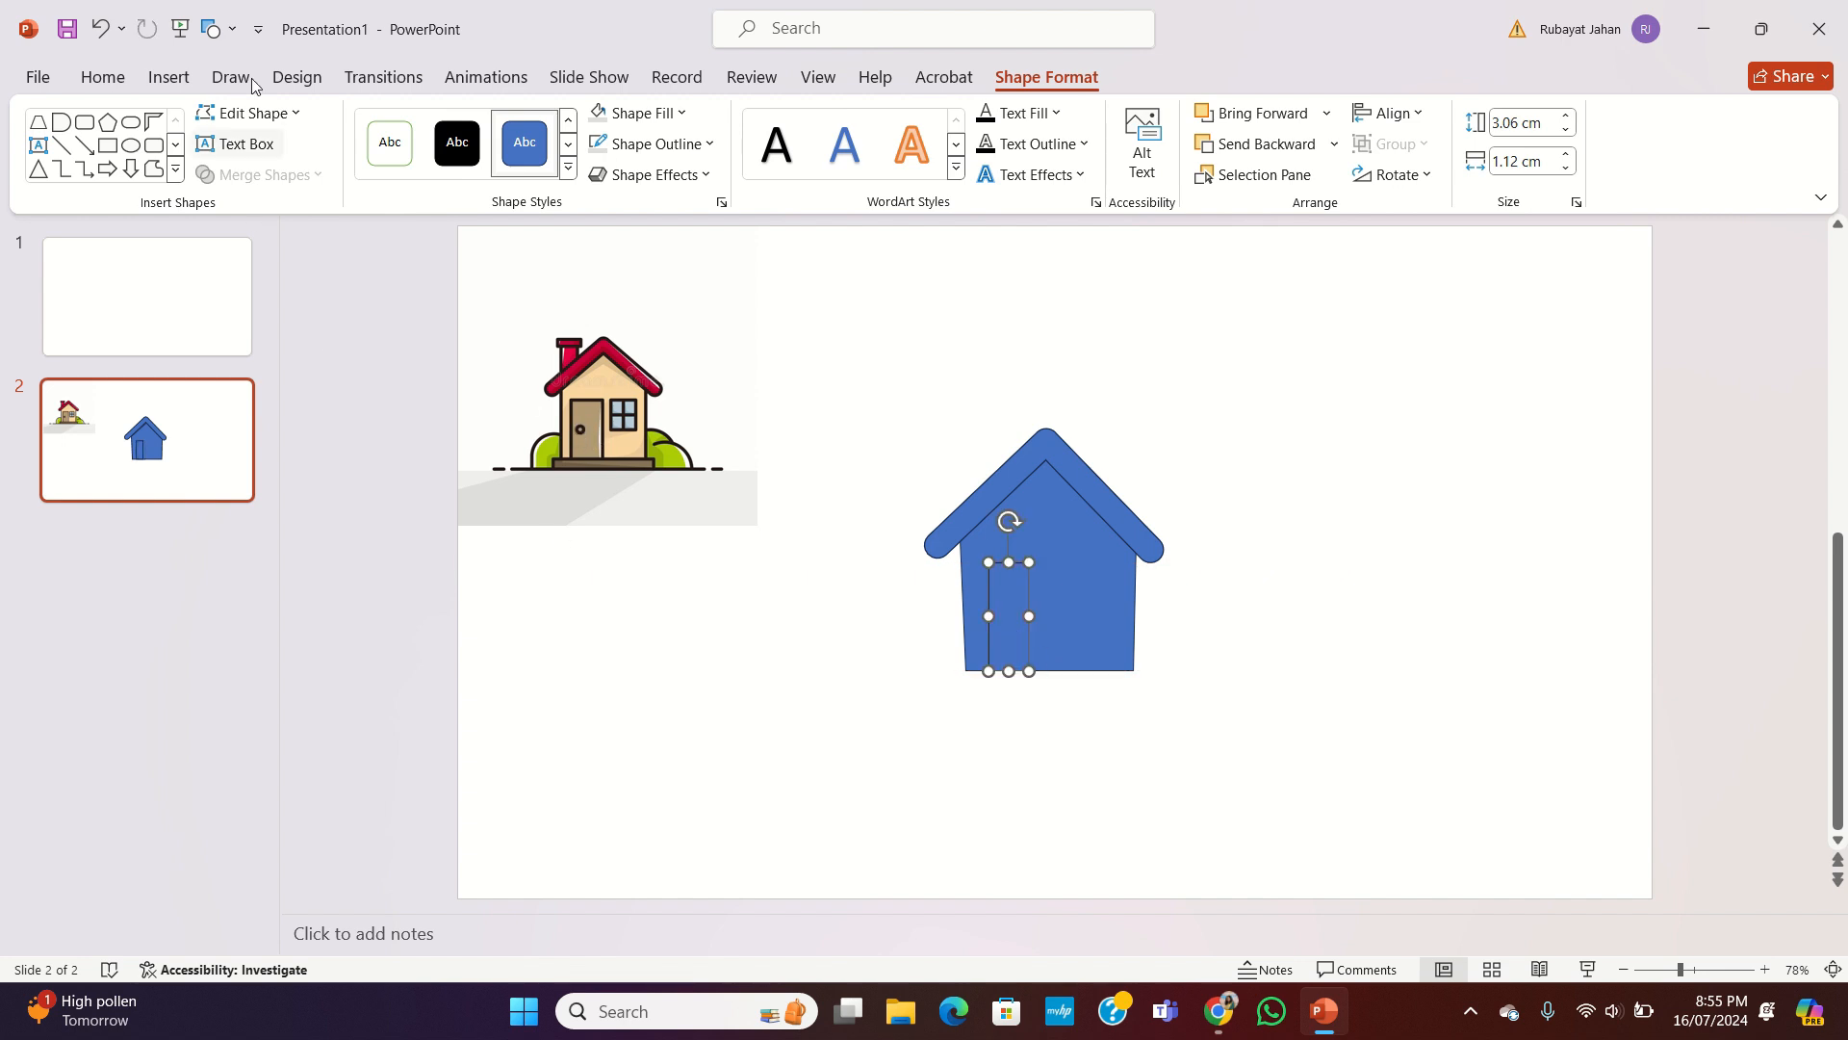
{"action": "left_click", "coordinate": [131, 144]}
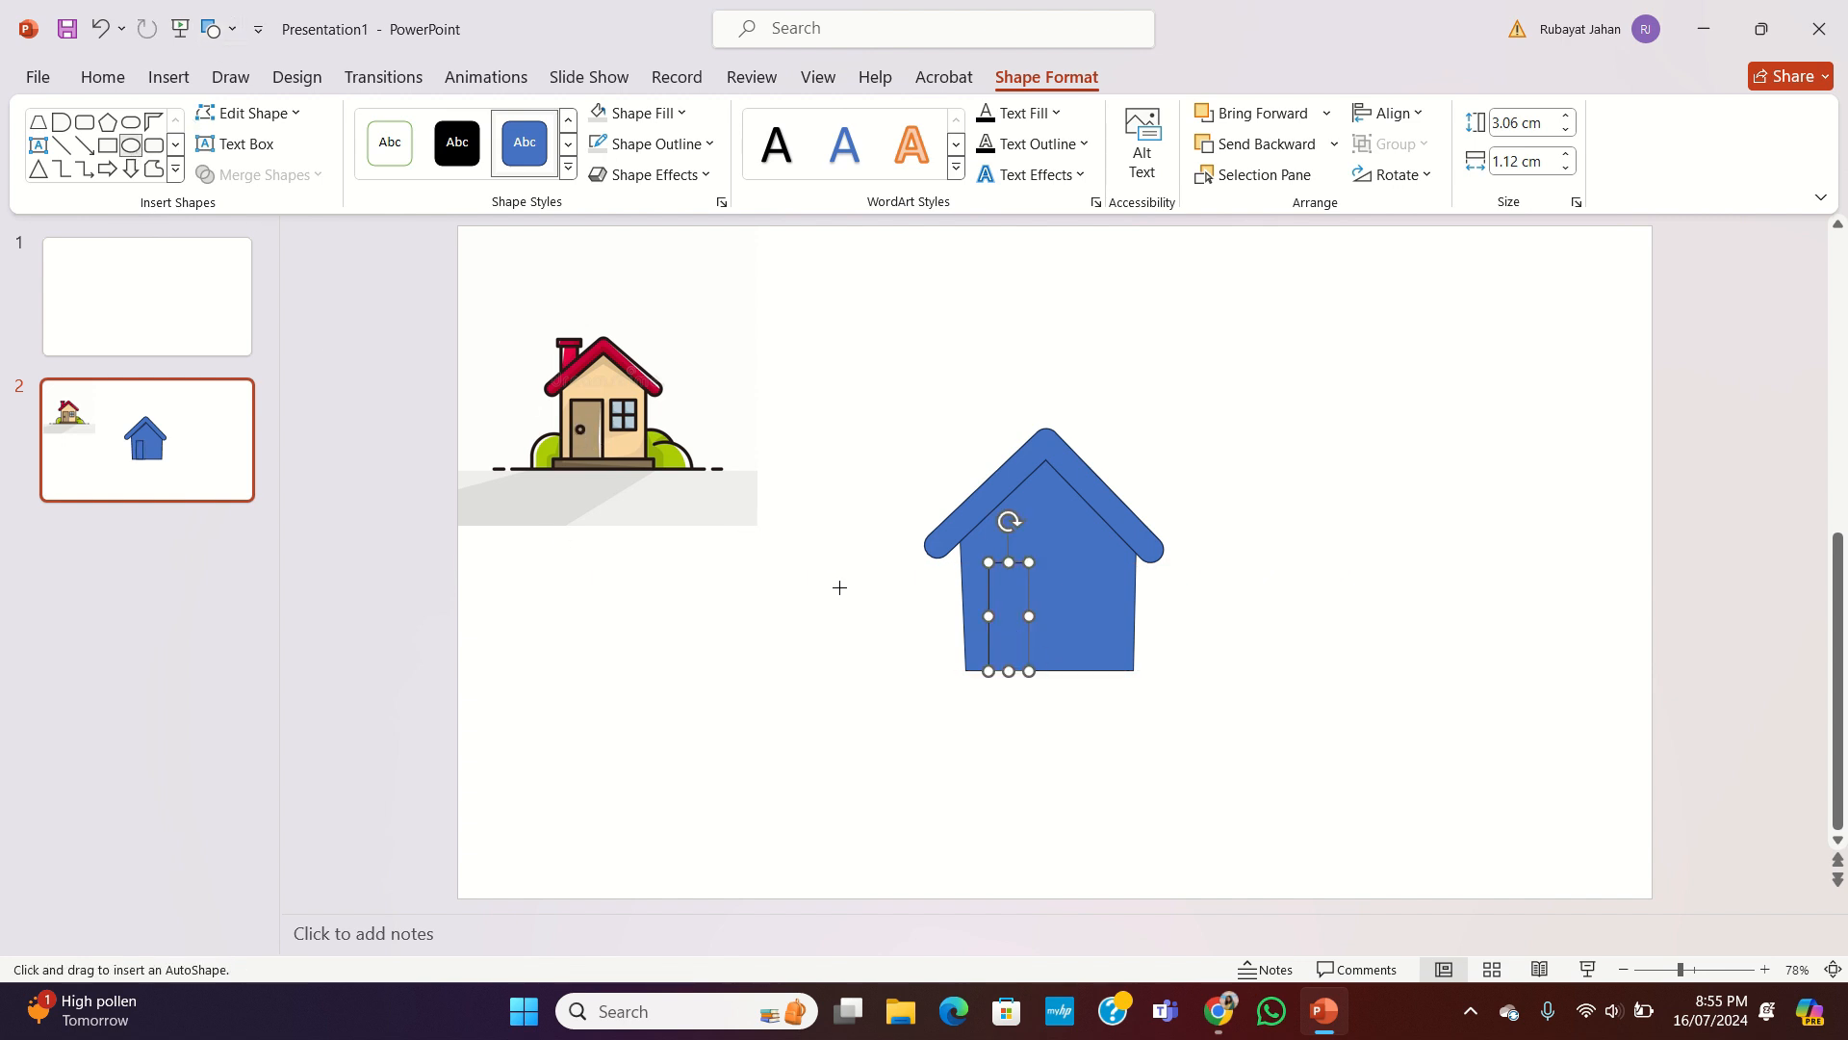
{"action": "left_click_drag", "start_coordinate": [829, 595], "coordinate": [999, 684]}
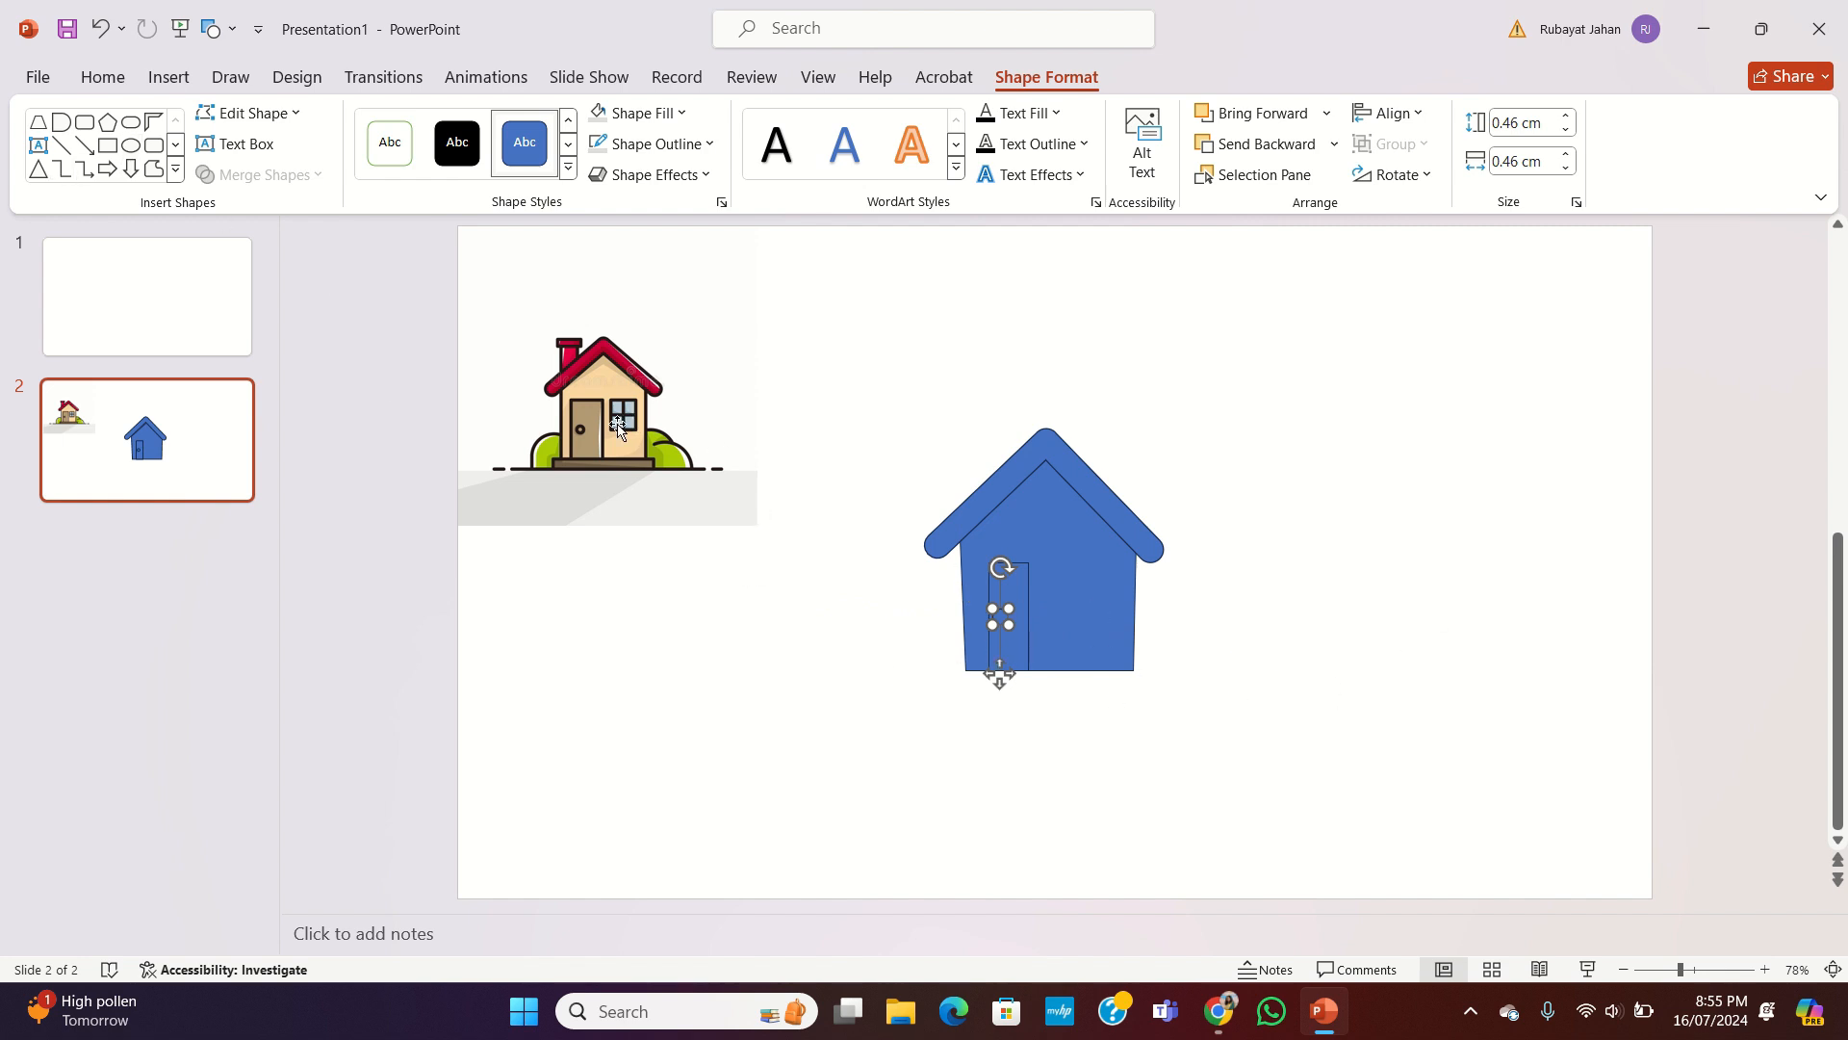
Step: Draw a window rectangle about 1.1 cm by 1.5 cm right of the door and a base strip about 6.1 cm by 0.4 cm under the house
{"action": "left_click", "coordinate": [106, 145]}
{"action": "left_click_drag", "start_coordinate": [1070, 562], "coordinate": [1109, 614]}
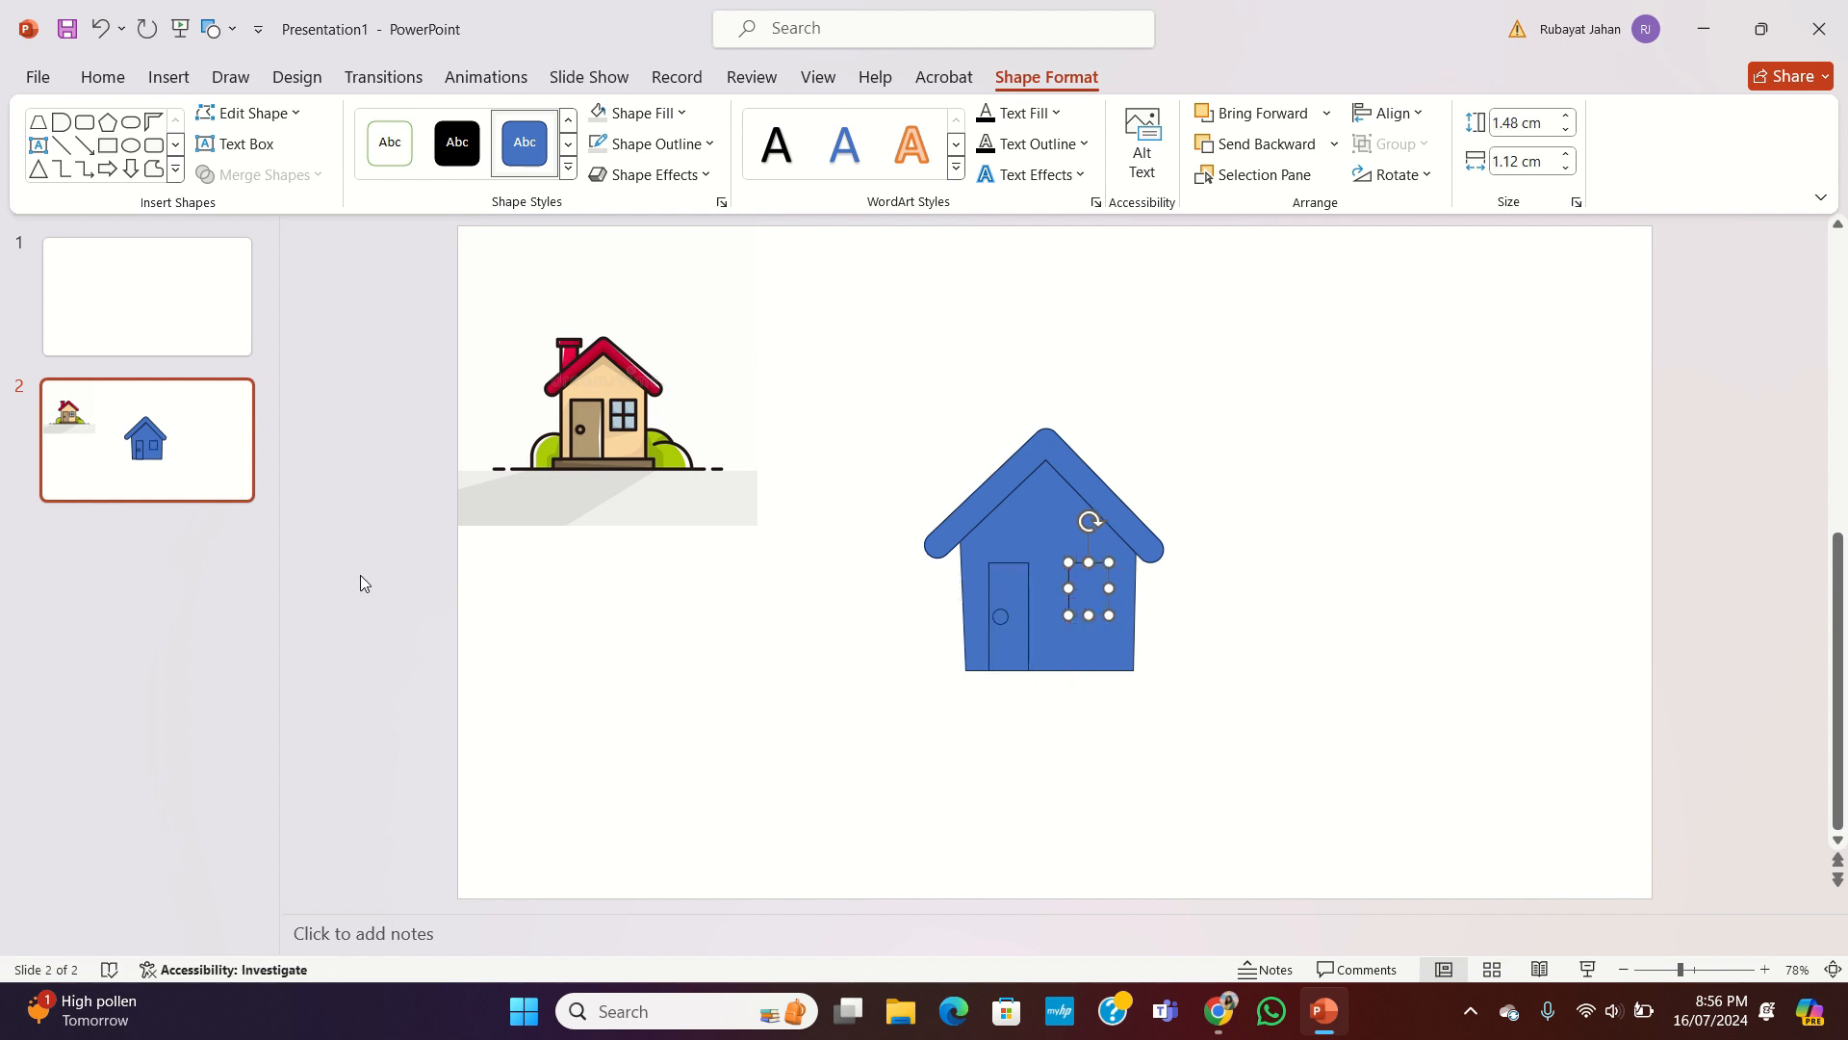
{"action": "left_click", "coordinate": [107, 145]}
{"action": "left_click_drag", "start_coordinate": [956, 673], "coordinate": [1128, 680]}
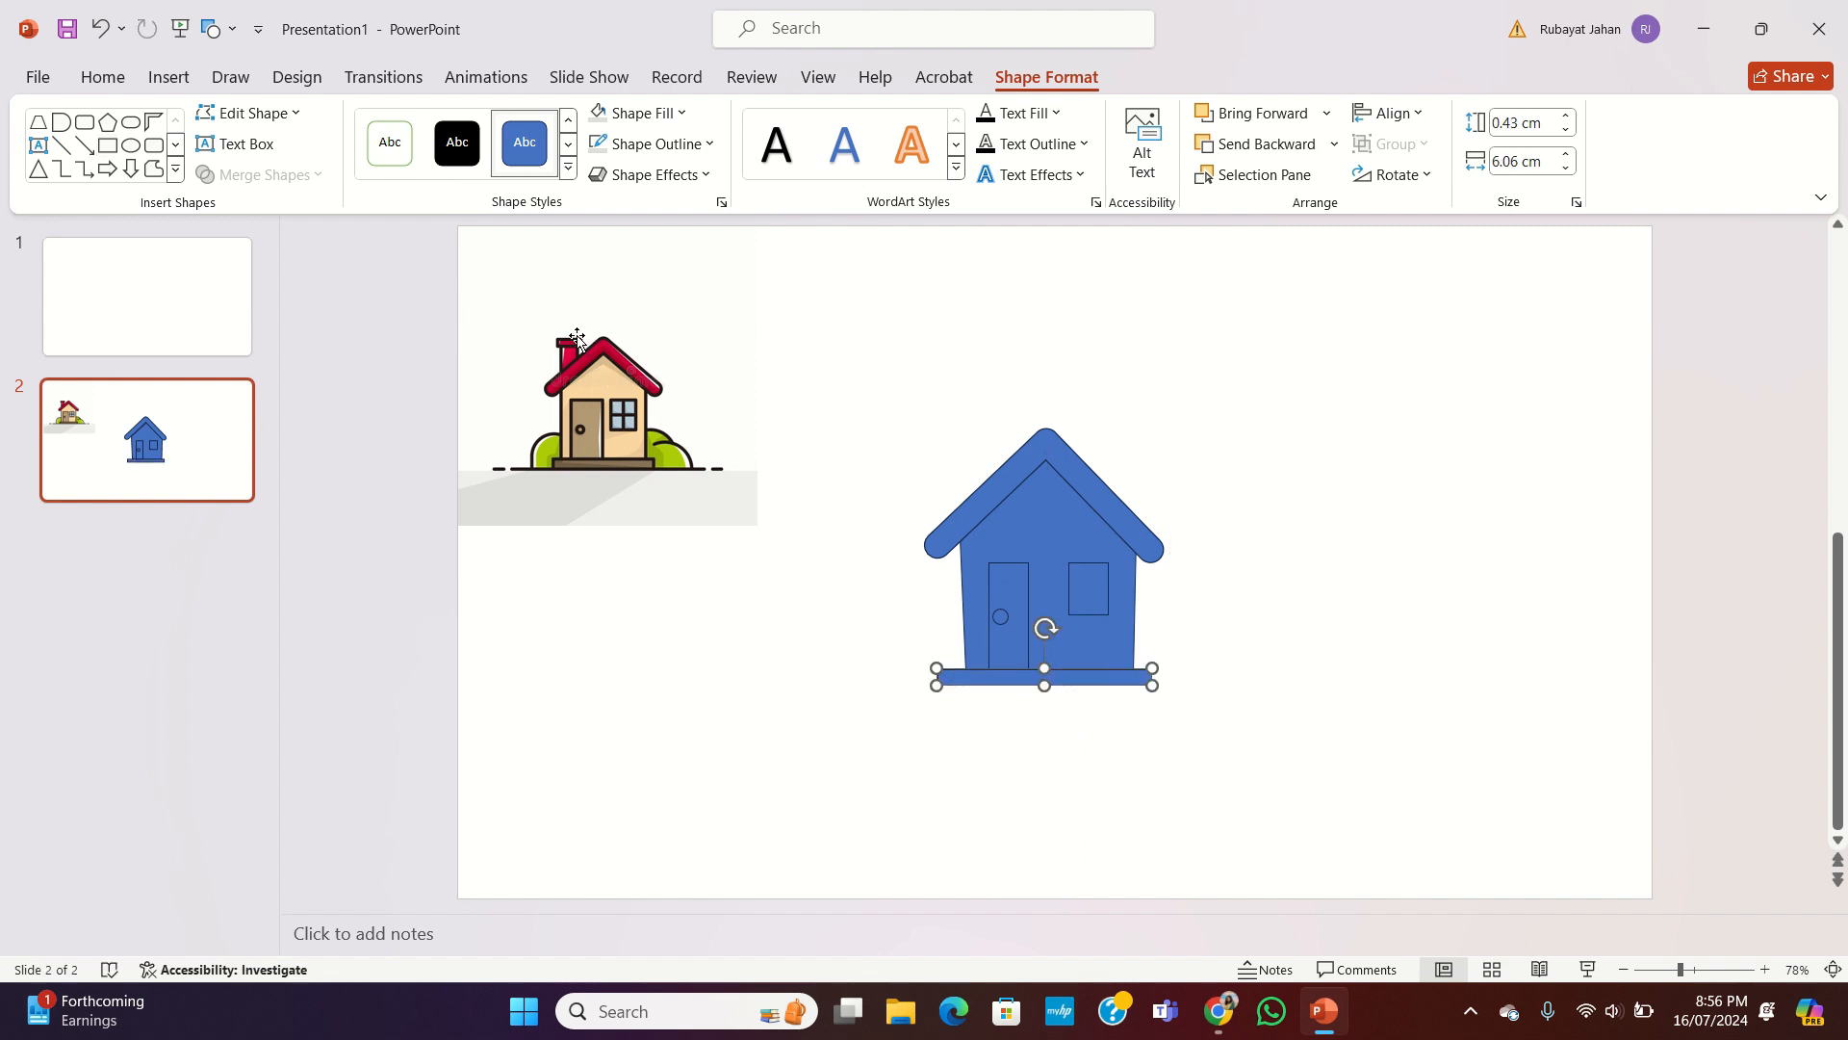
Step: Draw a chimney rectangle about 1.2 cm by 2.2 cm on the left roof slope and send it backward behind the roof
{"action": "left_click", "coordinate": [106, 145]}
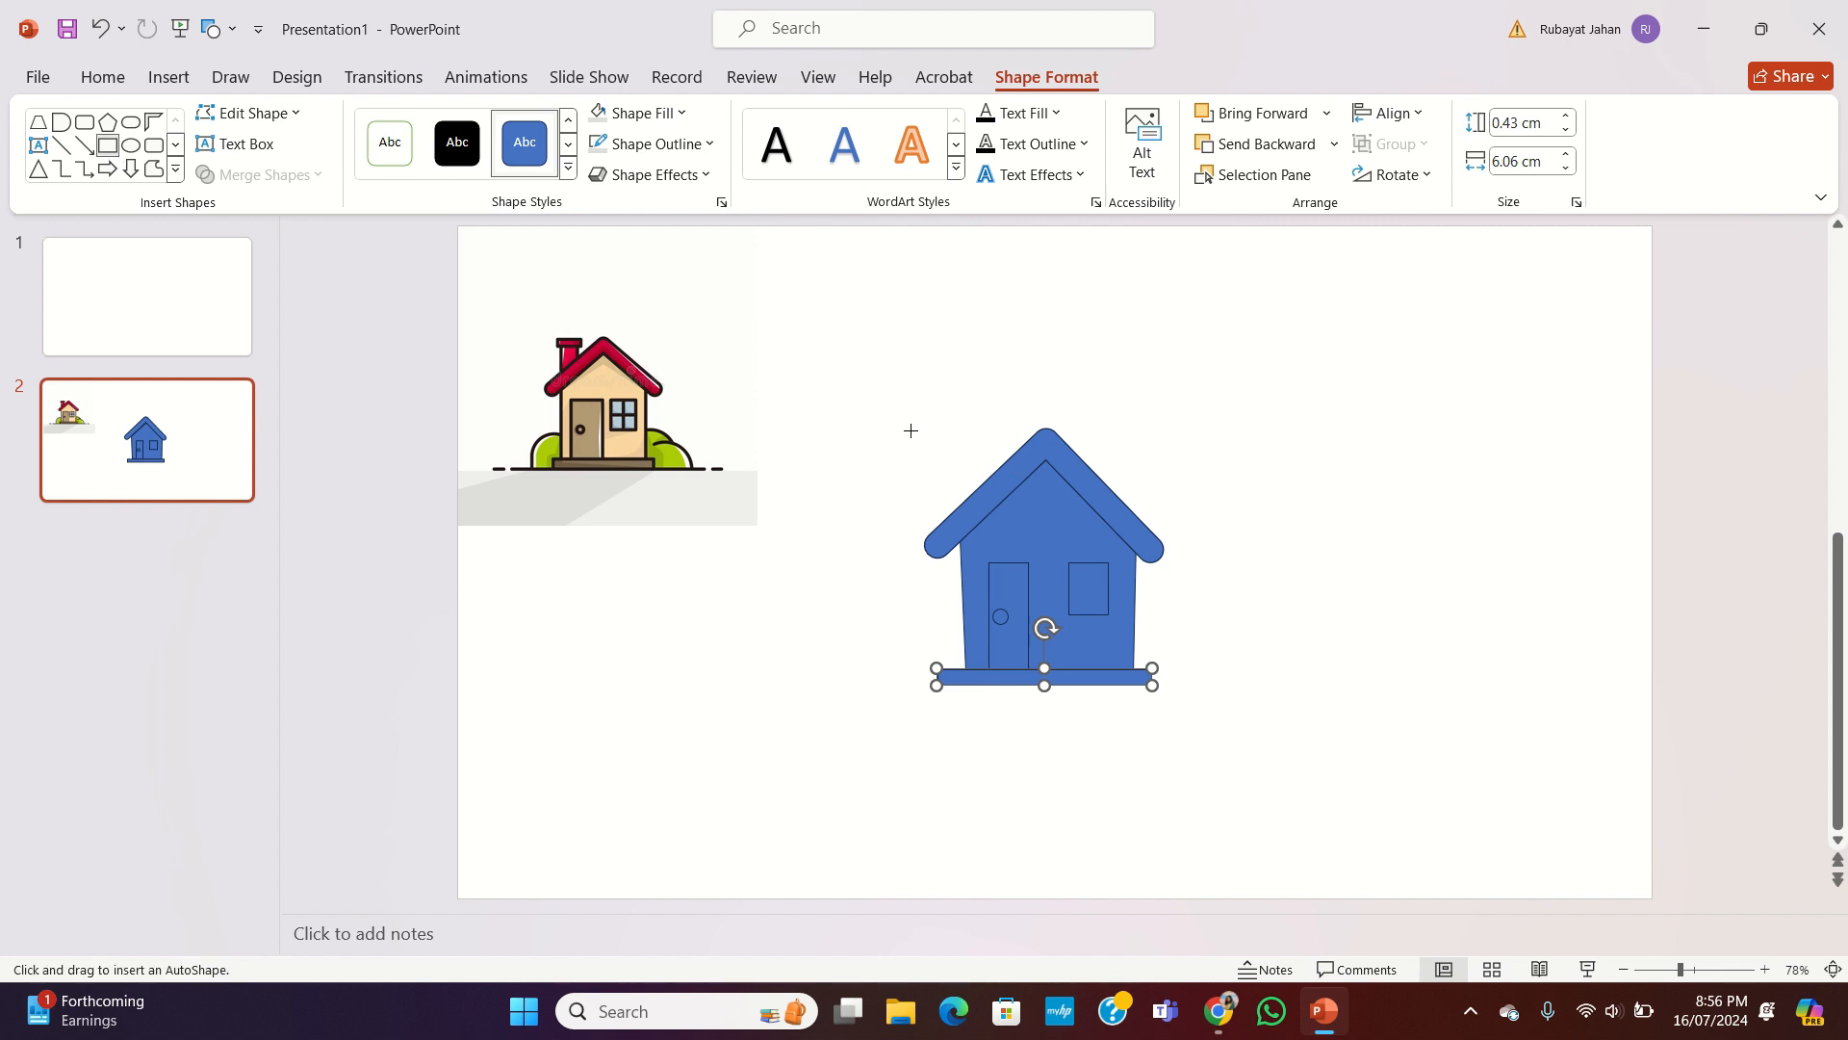
{"action": "left_click_drag", "start_coordinate": [953, 465], "coordinate": [993, 525]}
{"action": "left_click_drag", "start_coordinate": [970, 482], "coordinate": [979, 480]}
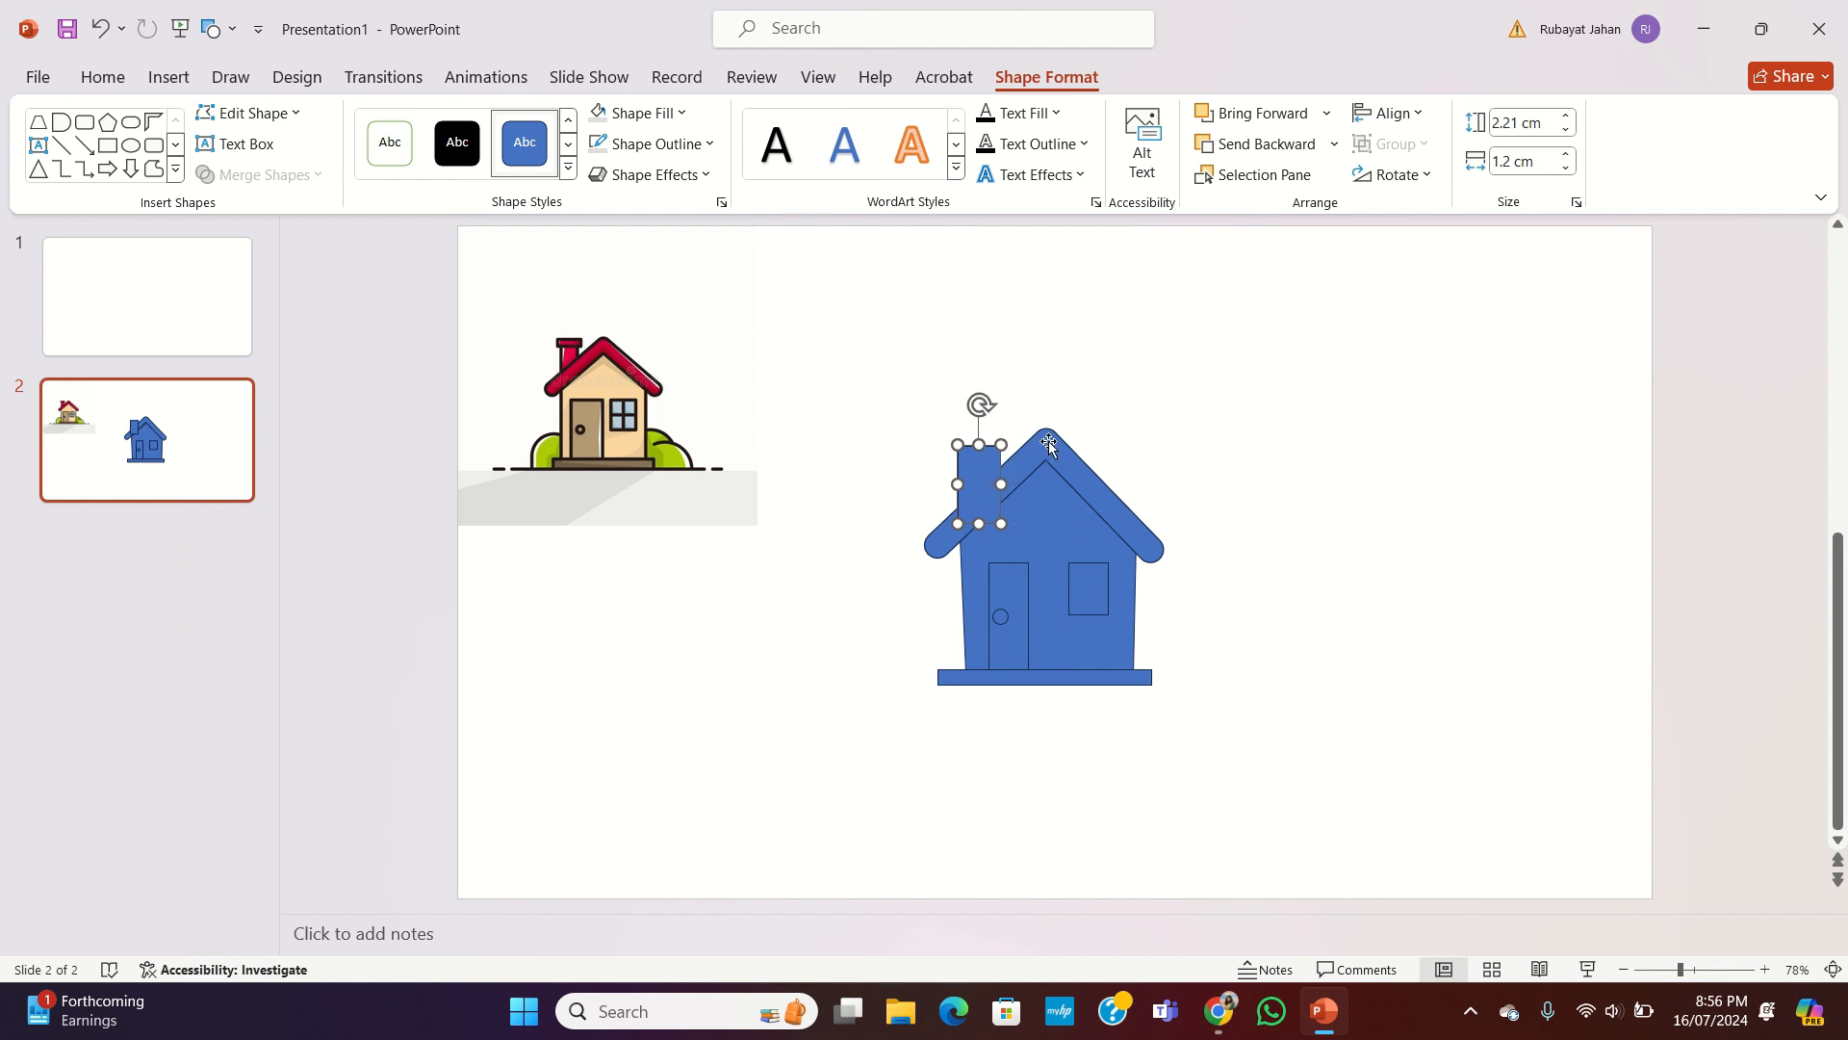
{"action": "left_click", "coordinate": [1267, 147]}
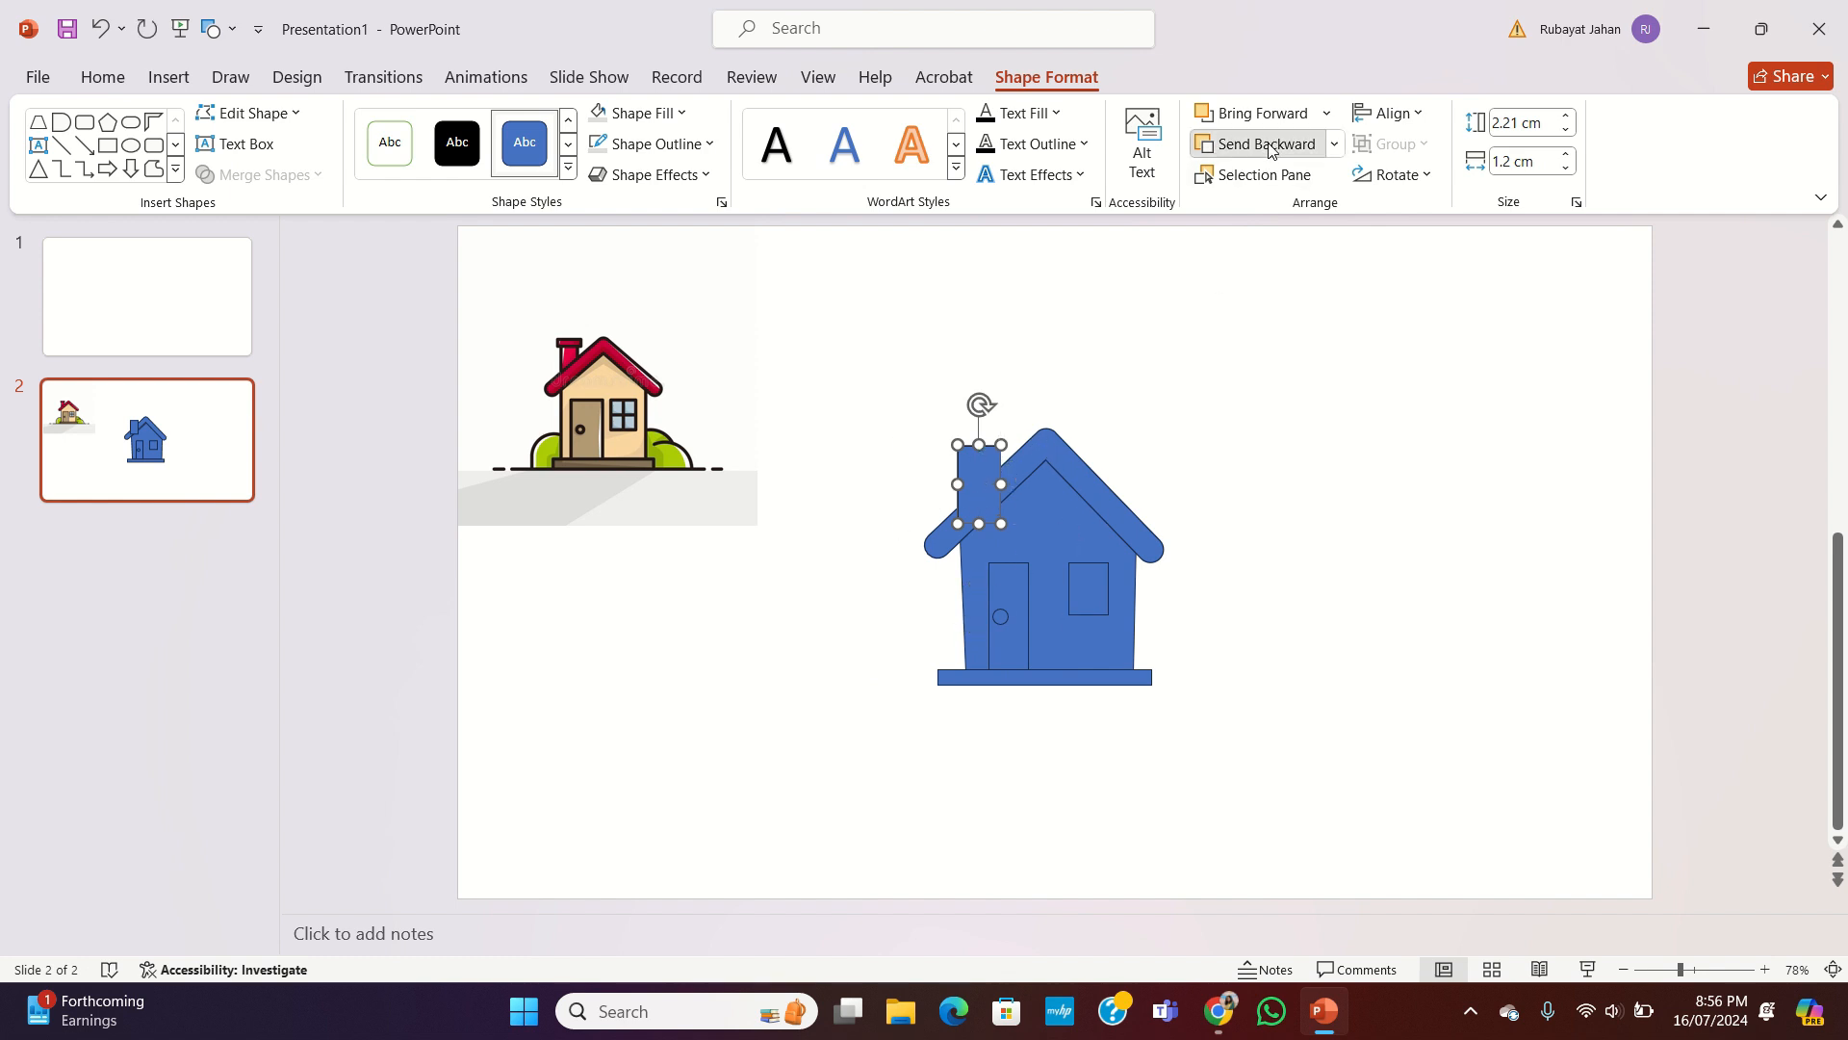
{"action": "left_click", "coordinate": [1268, 148]}
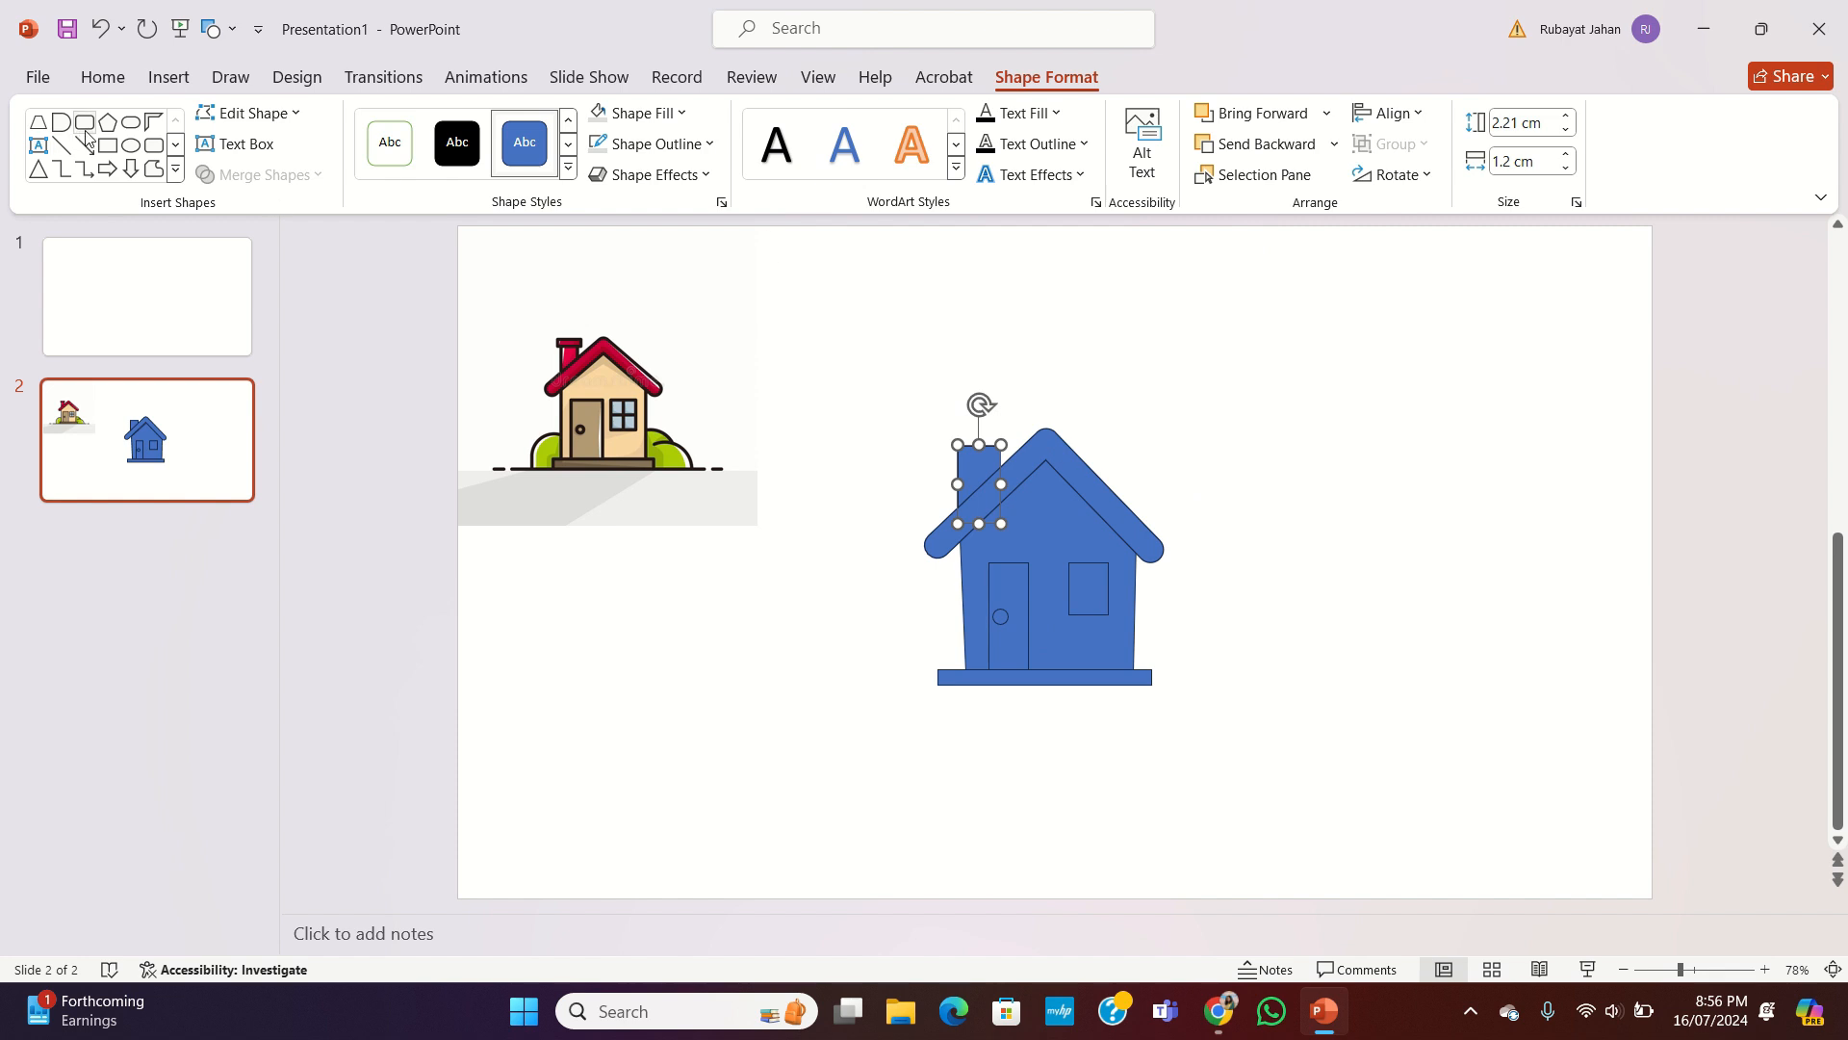
Step: Add a thin, slightly wider rectangle as a cap centred on top of the chimney
{"action": "left_click", "coordinate": [108, 144]}
{"action": "mouse_move", "coordinate": [835, 448]}
{"action": "left_mouse_down"}
{"action": "mouse_move", "coordinate": [893, 468]}
{"action": "mouse_move", "coordinate": [990, 456]}
{"action": "mouse_move", "coordinate": [905, 452]}
{"action": "mouse_move", "coordinate": [944, 421]}
{"action": "mouse_move", "coordinate": [958, 438]}
{"action": "mouse_move", "coordinate": [906, 445]}
{"action": "mouse_move", "coordinate": [967, 444]}
{"action": "left_mouse_up"}
{"action": "left_click", "coordinate": [1283, 521]}
{"action": "left_click", "coordinate": [979, 474]}
{"action": "left_click", "coordinate": [1385, 636]}
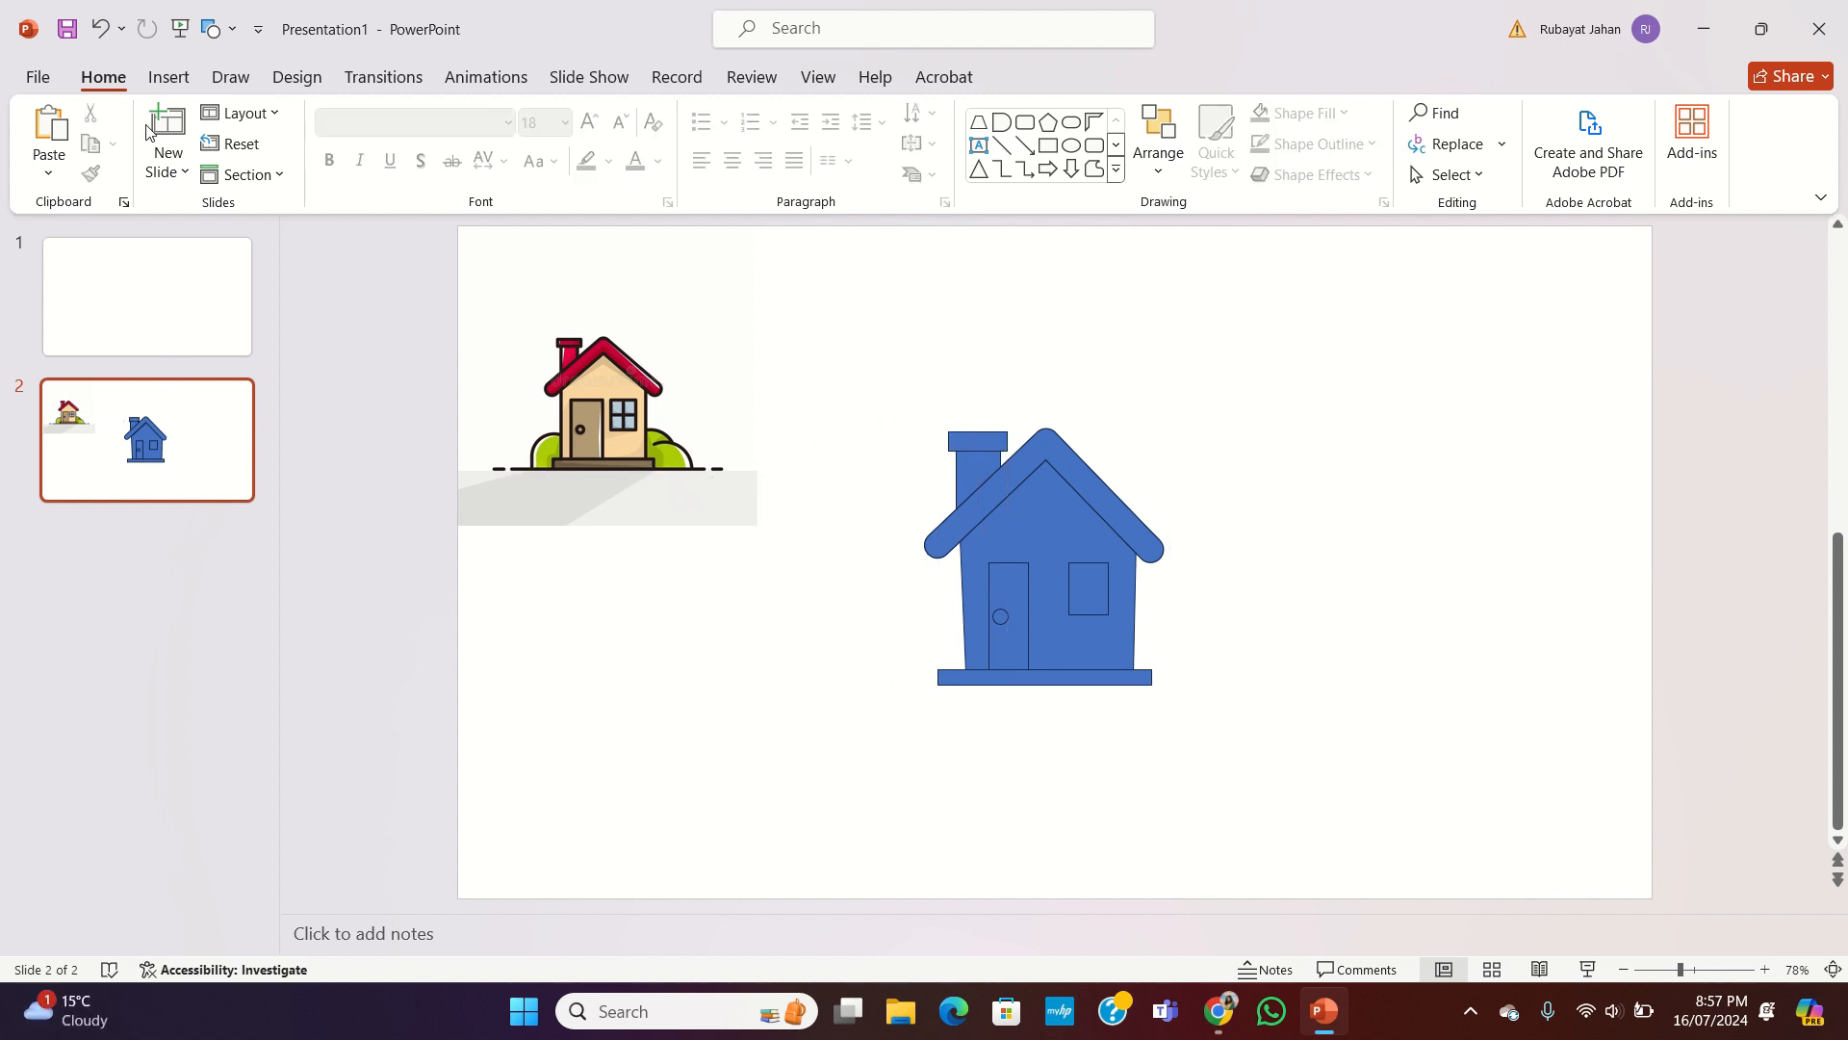
Step: Draw a horizontal ground line about 9.3 cm long under the base, plus a short dash about 1.1 cm long beyond each end
{"action": "left_click", "coordinate": [231, 35]}
{"action": "left_click", "coordinate": [372, 96]}
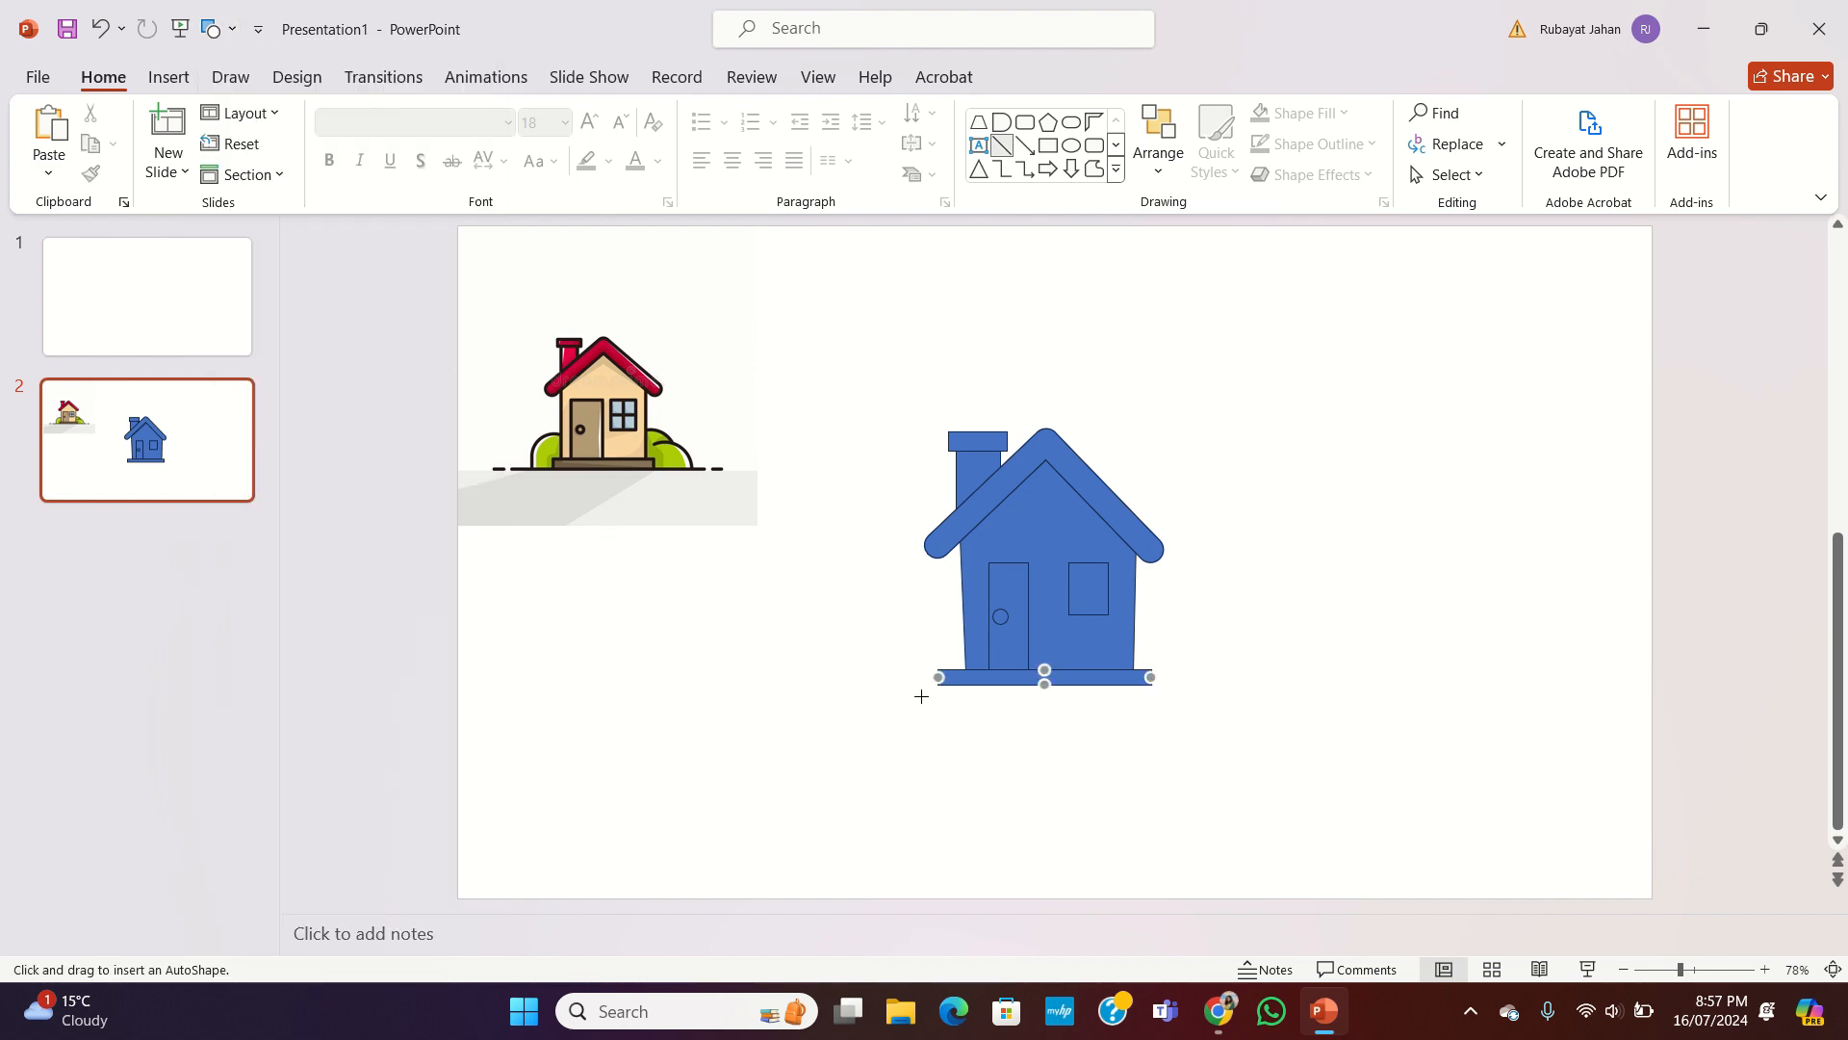
{"action": "left_click_drag", "start_coordinate": [926, 688], "coordinate": [1211, 685]}
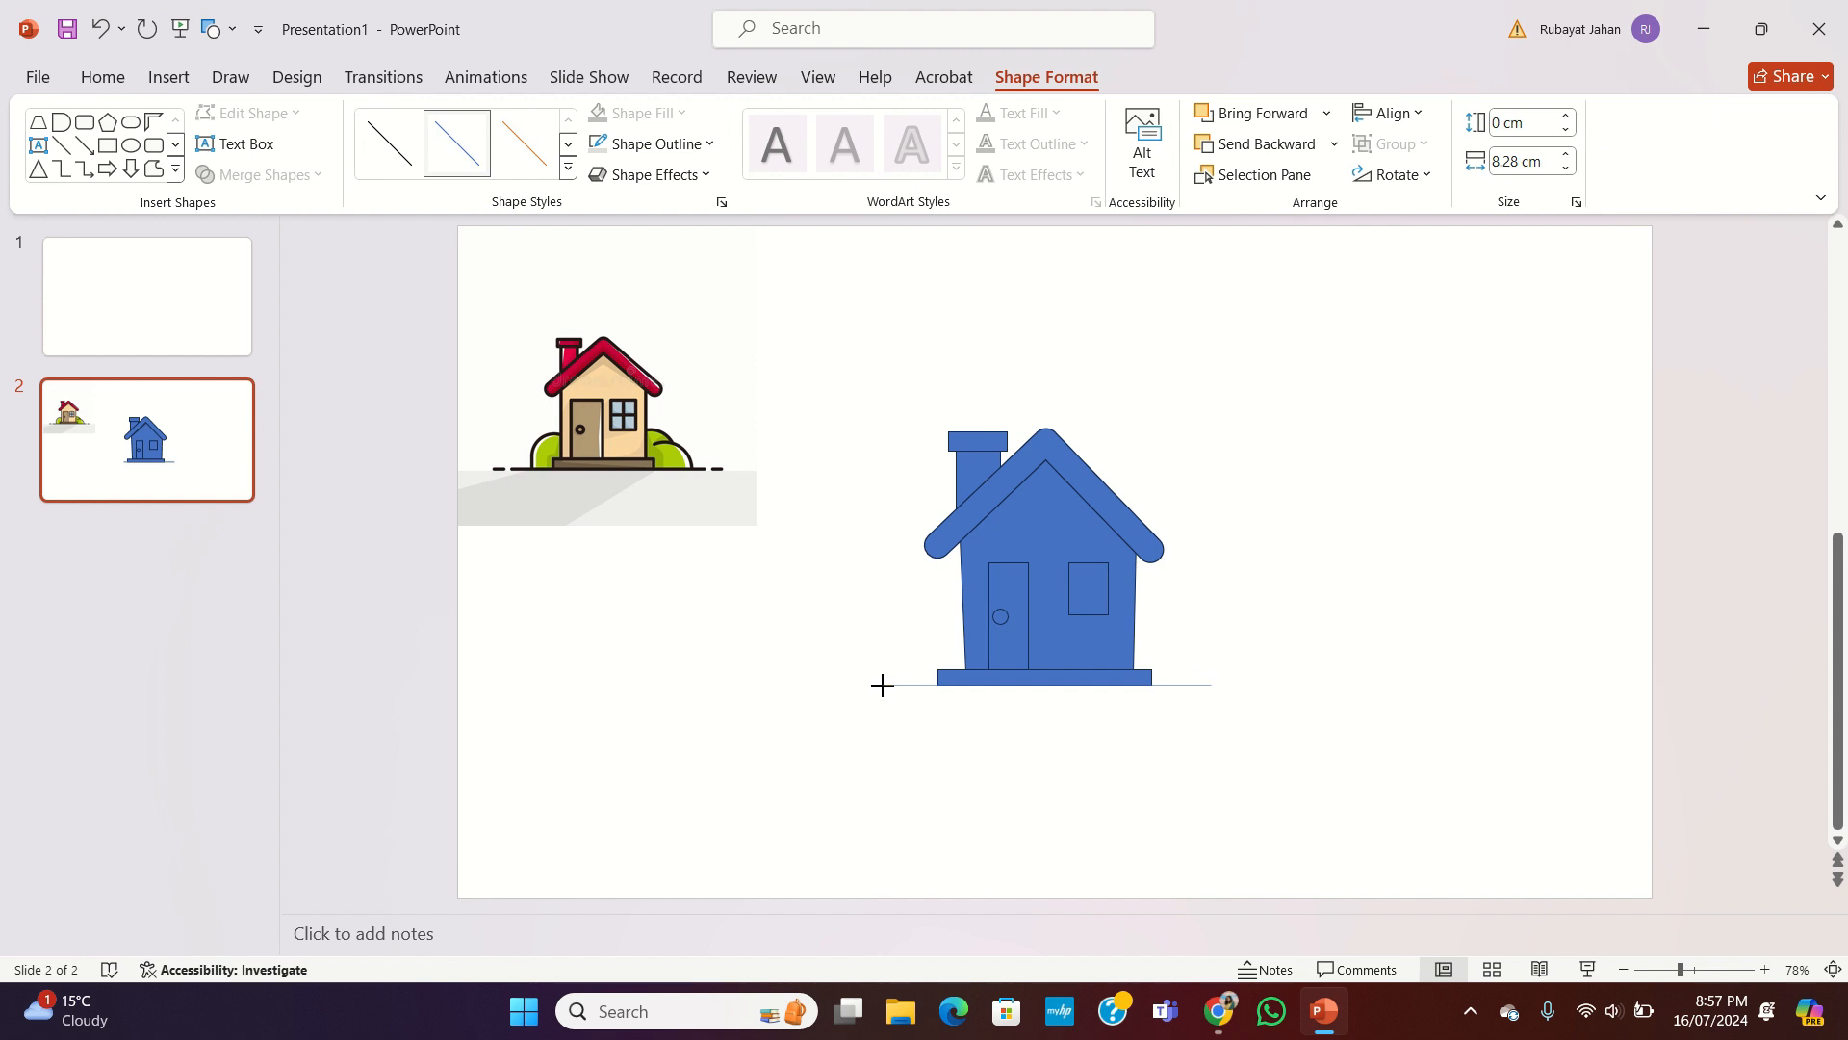
{"action": "left_click_drag", "start_coordinate": [883, 684], "coordinate": [882, 684]}
{"action": "left_click", "coordinate": [62, 145]}
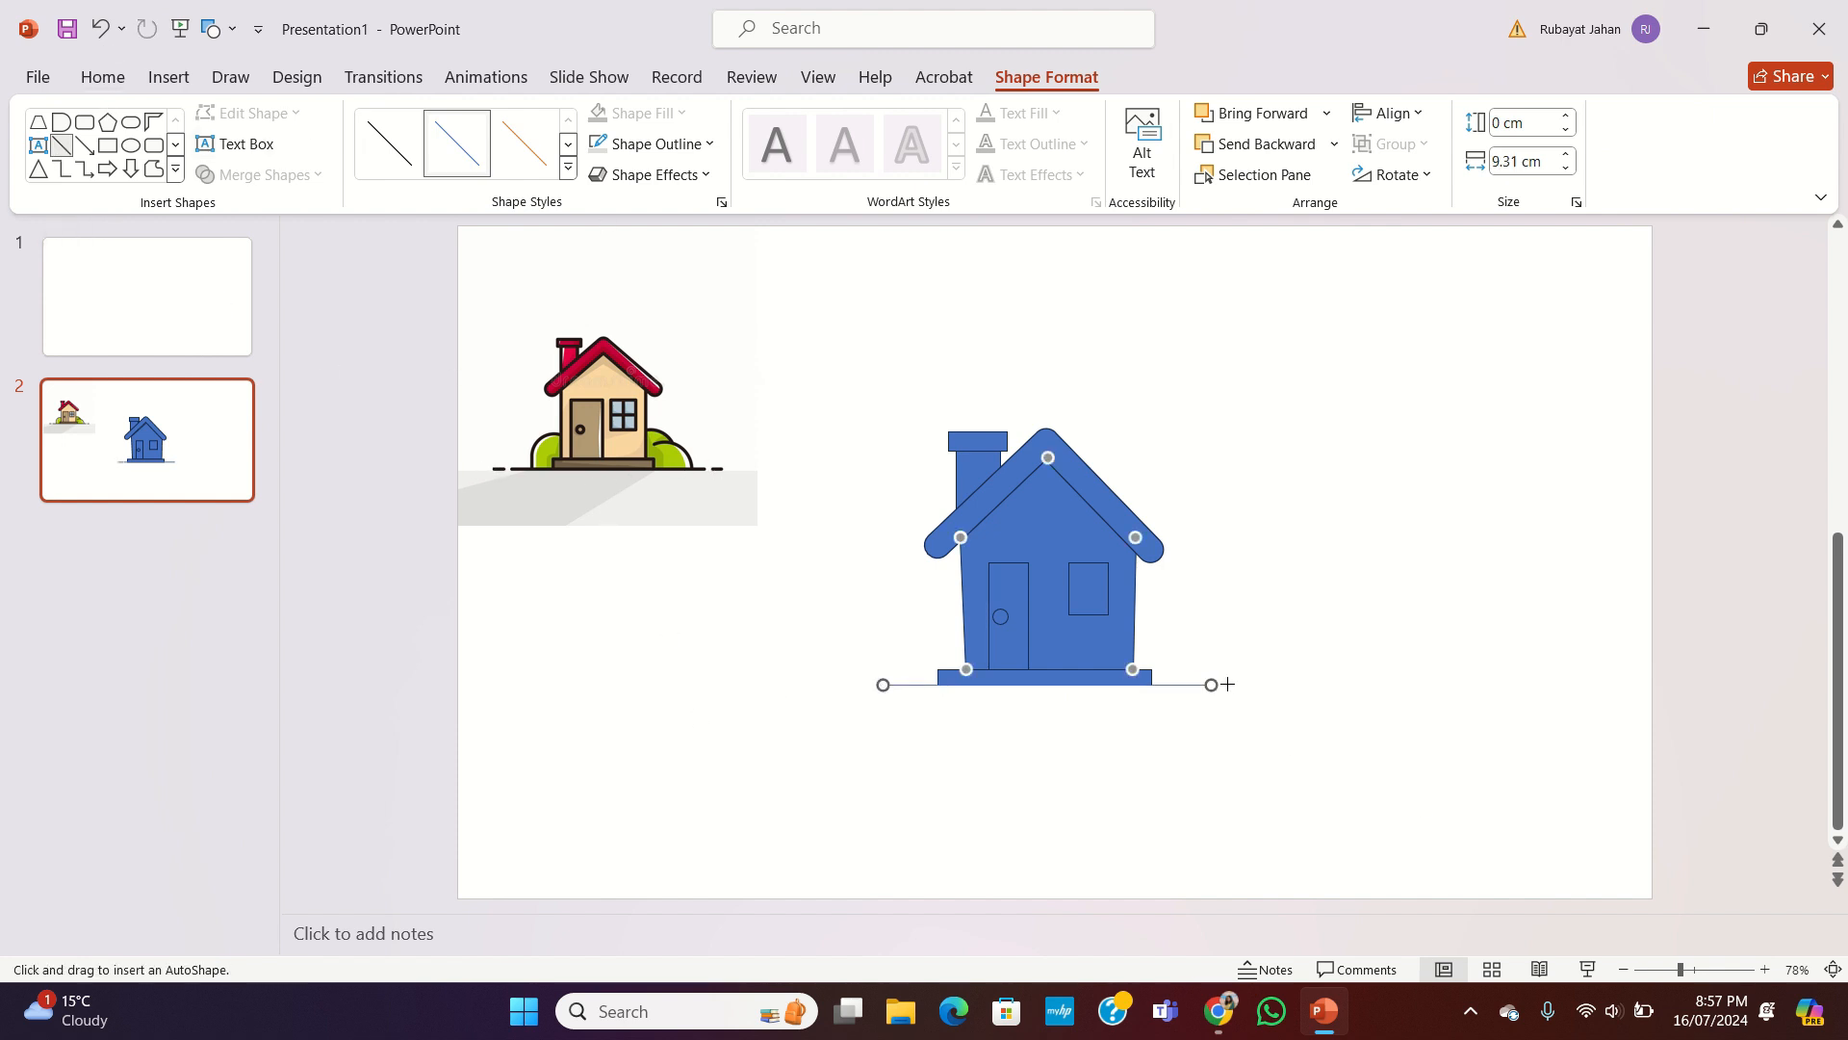
{"action": "mouse_move", "coordinate": [1228, 685]}
{"action": "left_mouse_down"}
{"action": "mouse_move", "coordinate": [1266, 685]}
{"action": "mouse_move", "coordinate": [916, 708]}
{"action": "mouse_move", "coordinate": [860, 691]}
{"action": "left_mouse_up"}
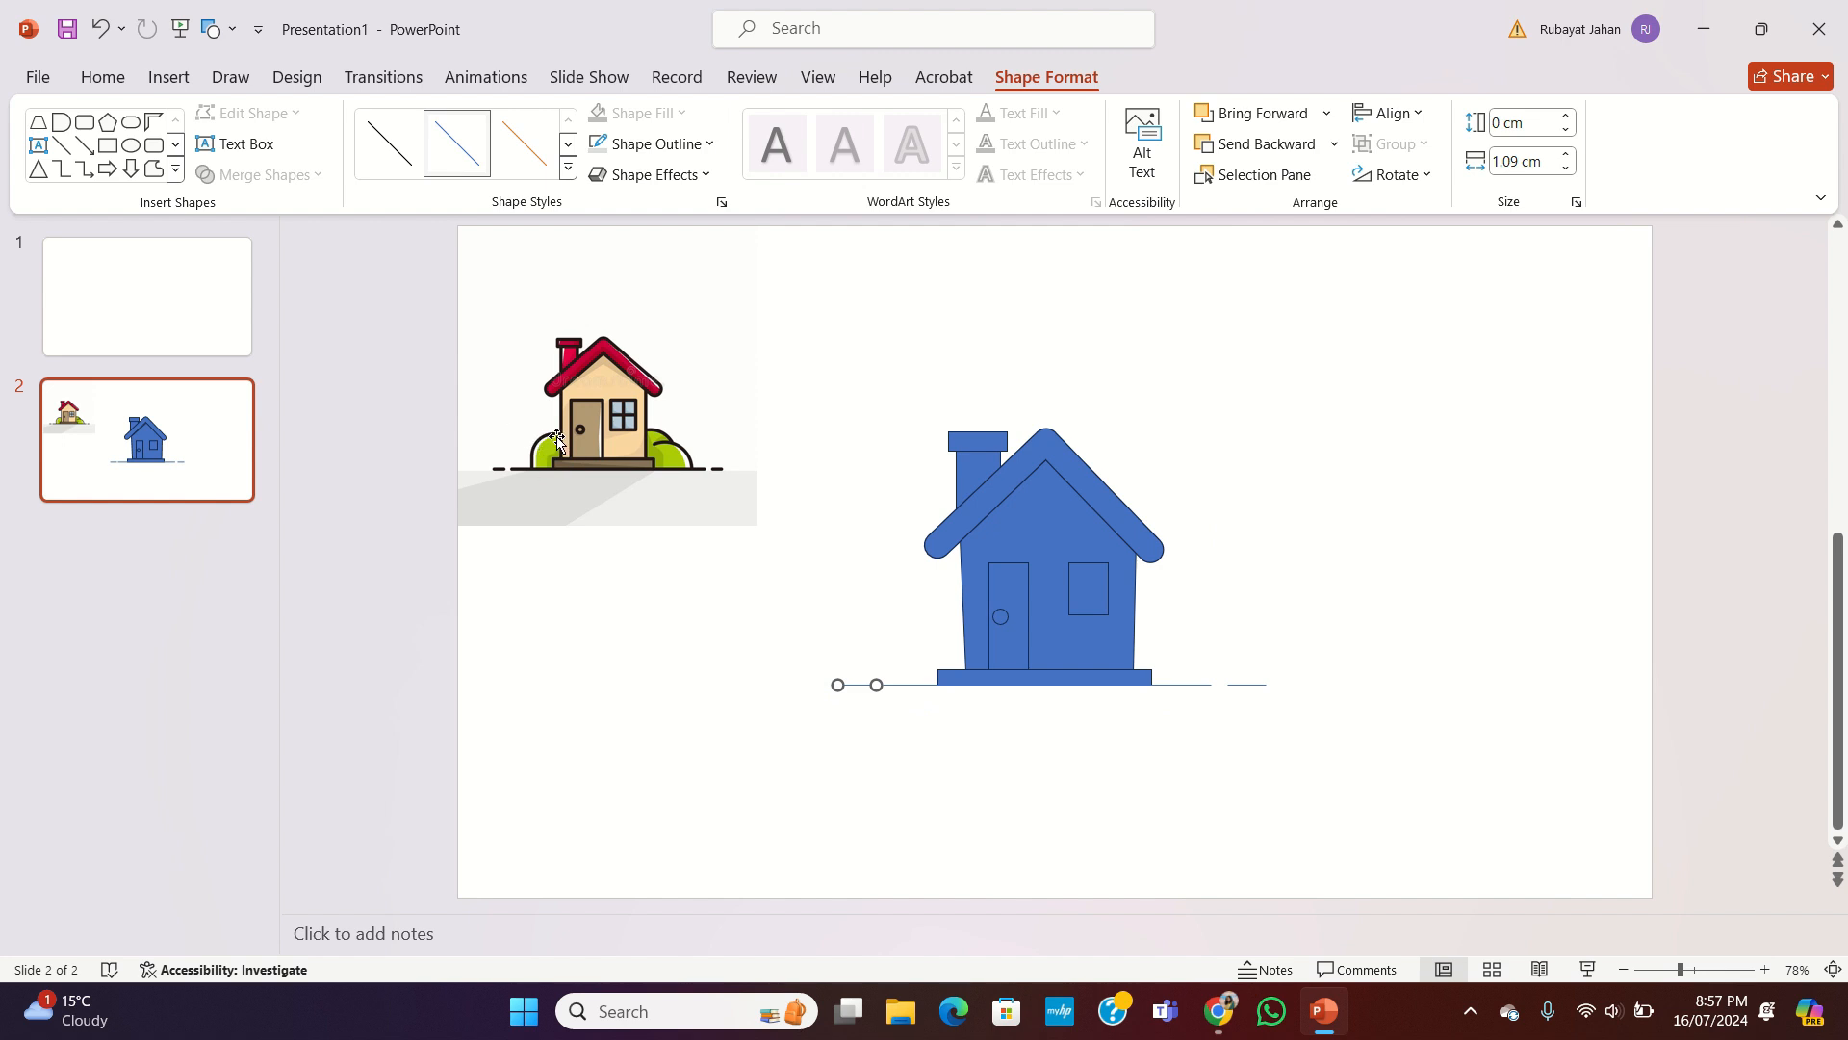
Step: Draw a D-shaped bush about 1.7 cm by 1.7 cm, rotate its rounded side upward and place it at the house's left wall
{"action": "left_click", "coordinate": [177, 170]}
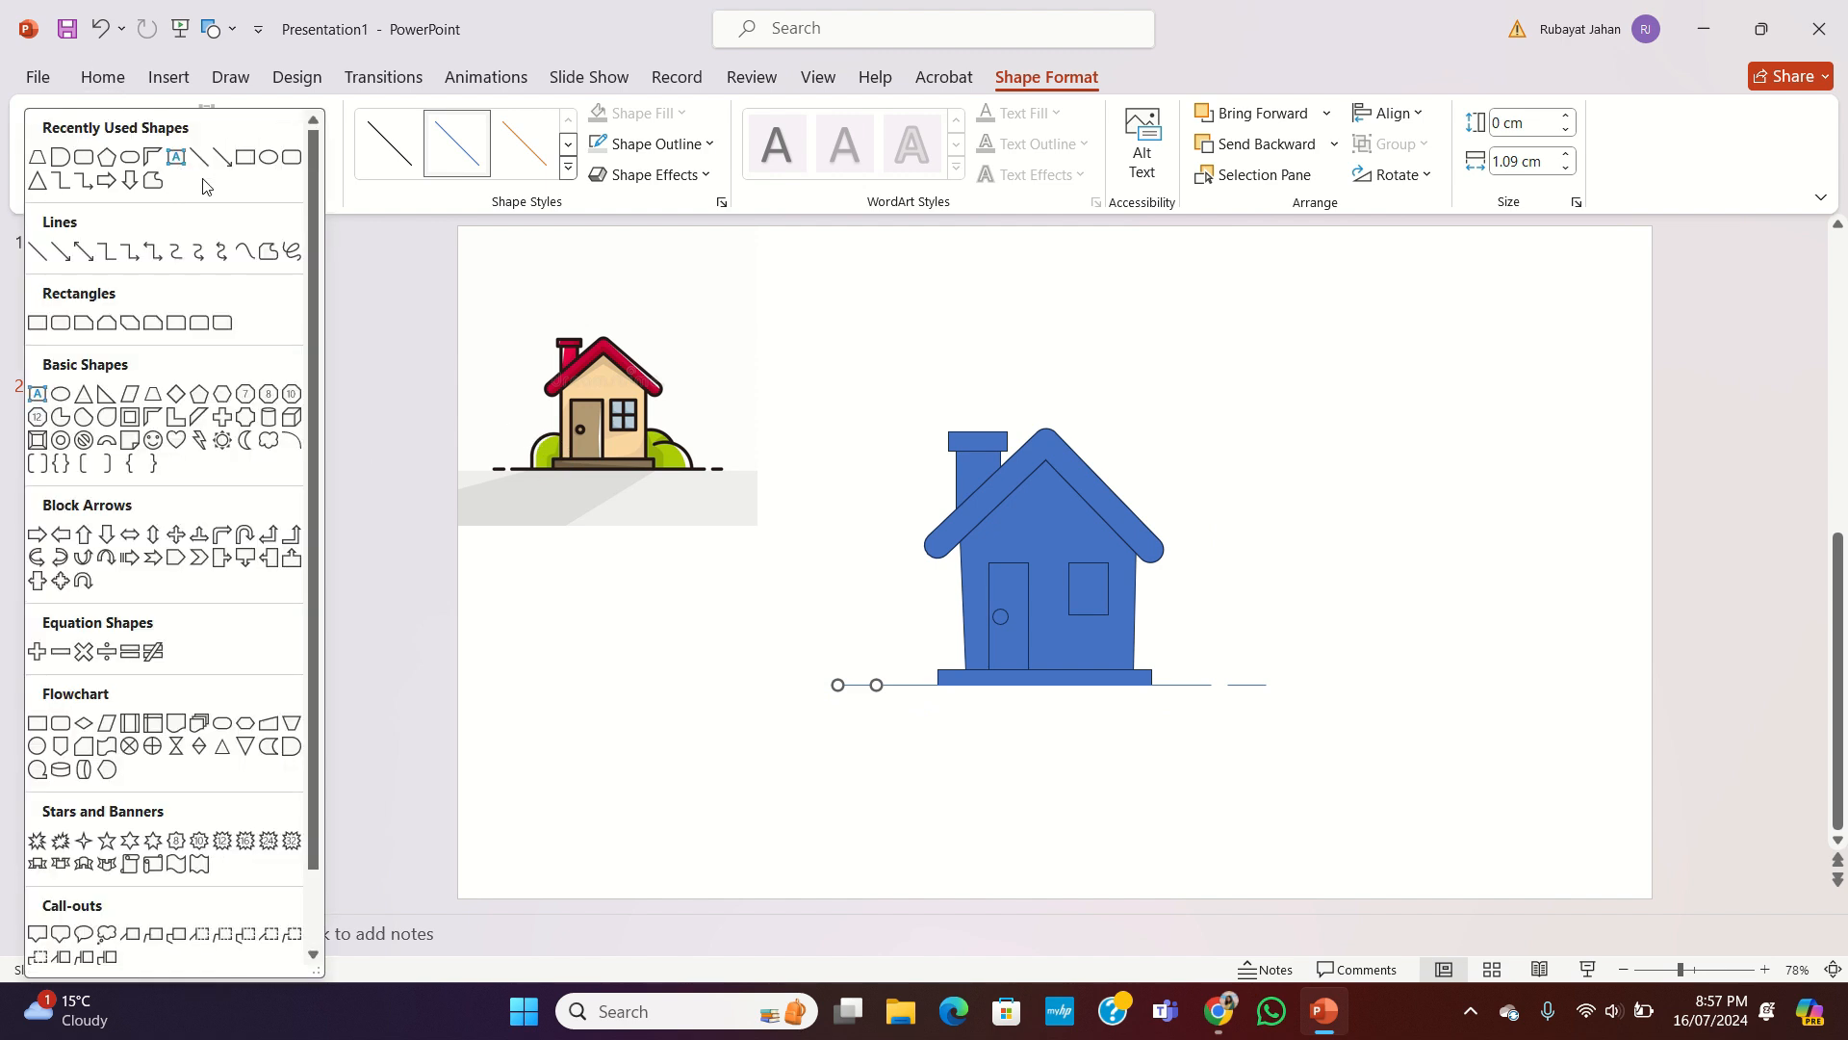
{"action": "left_click", "coordinate": [57, 159]}
{"action": "left_click_drag", "start_coordinate": [606, 623], "coordinate": [669, 686]}
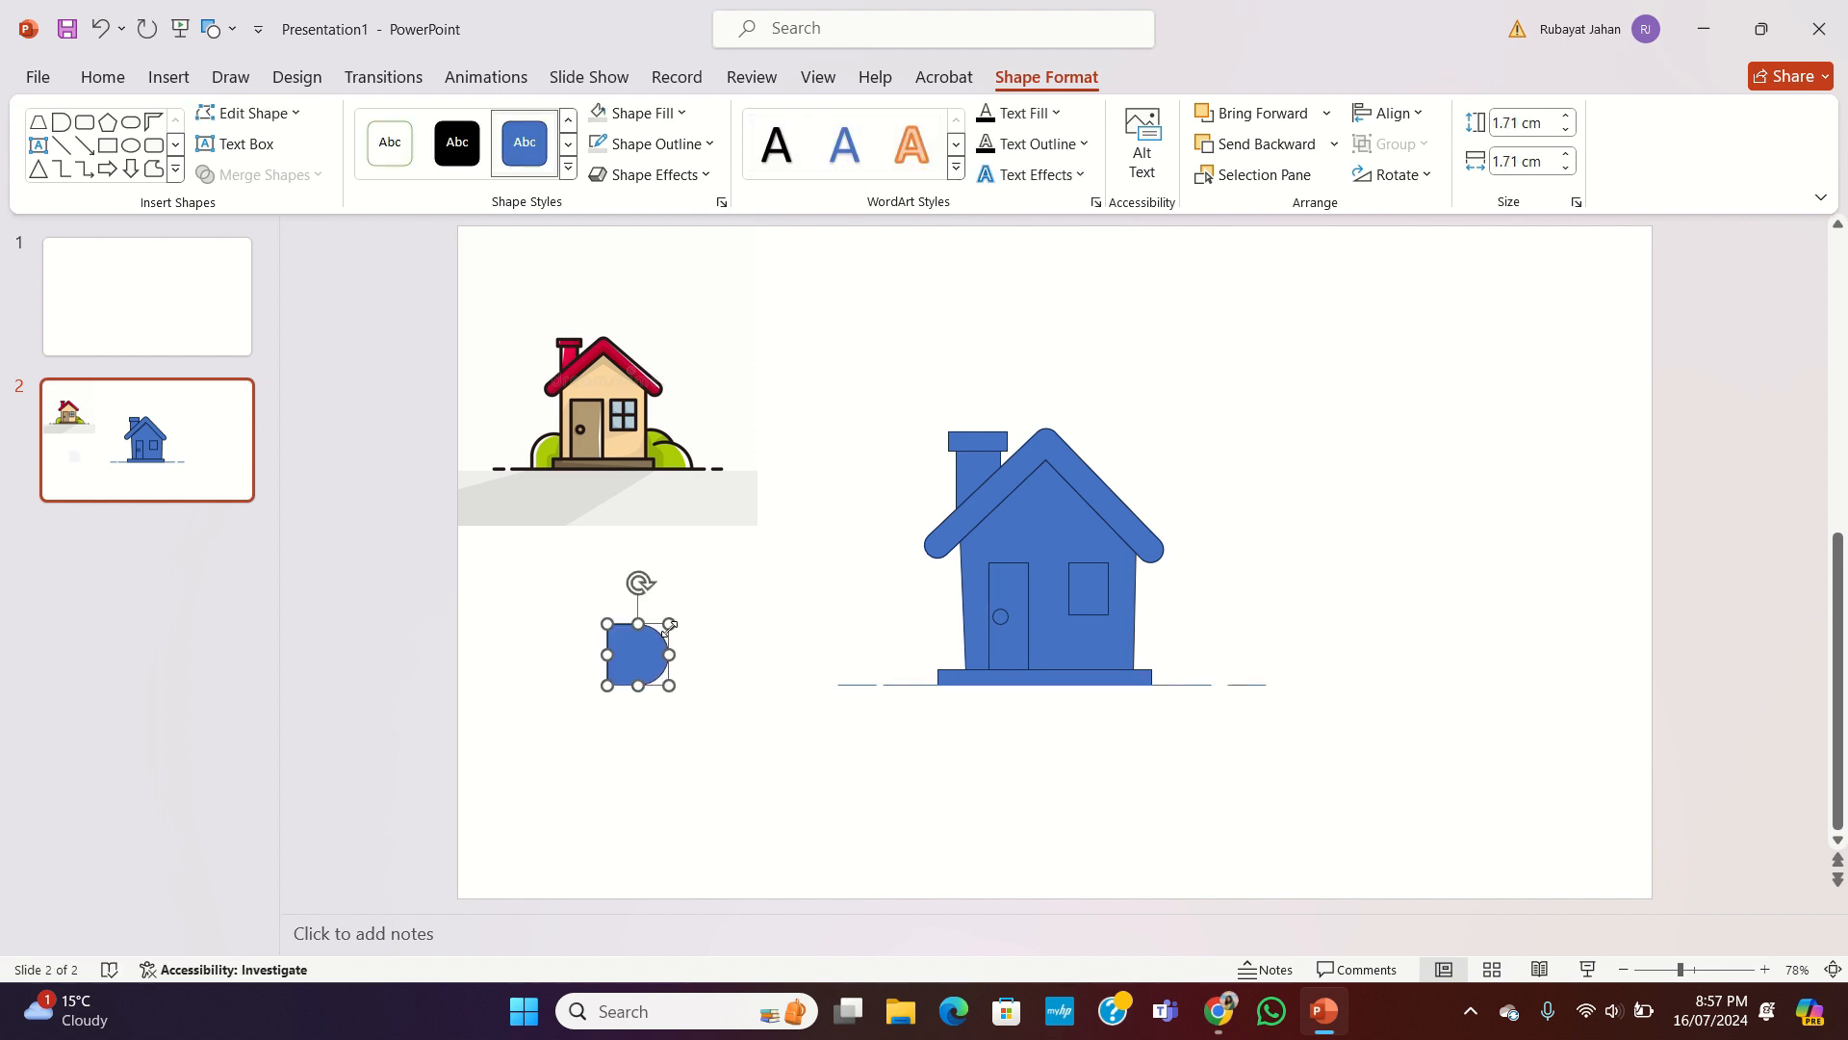
{"action": "left_click_drag", "start_coordinate": [638, 583], "coordinate": [854, 651]}
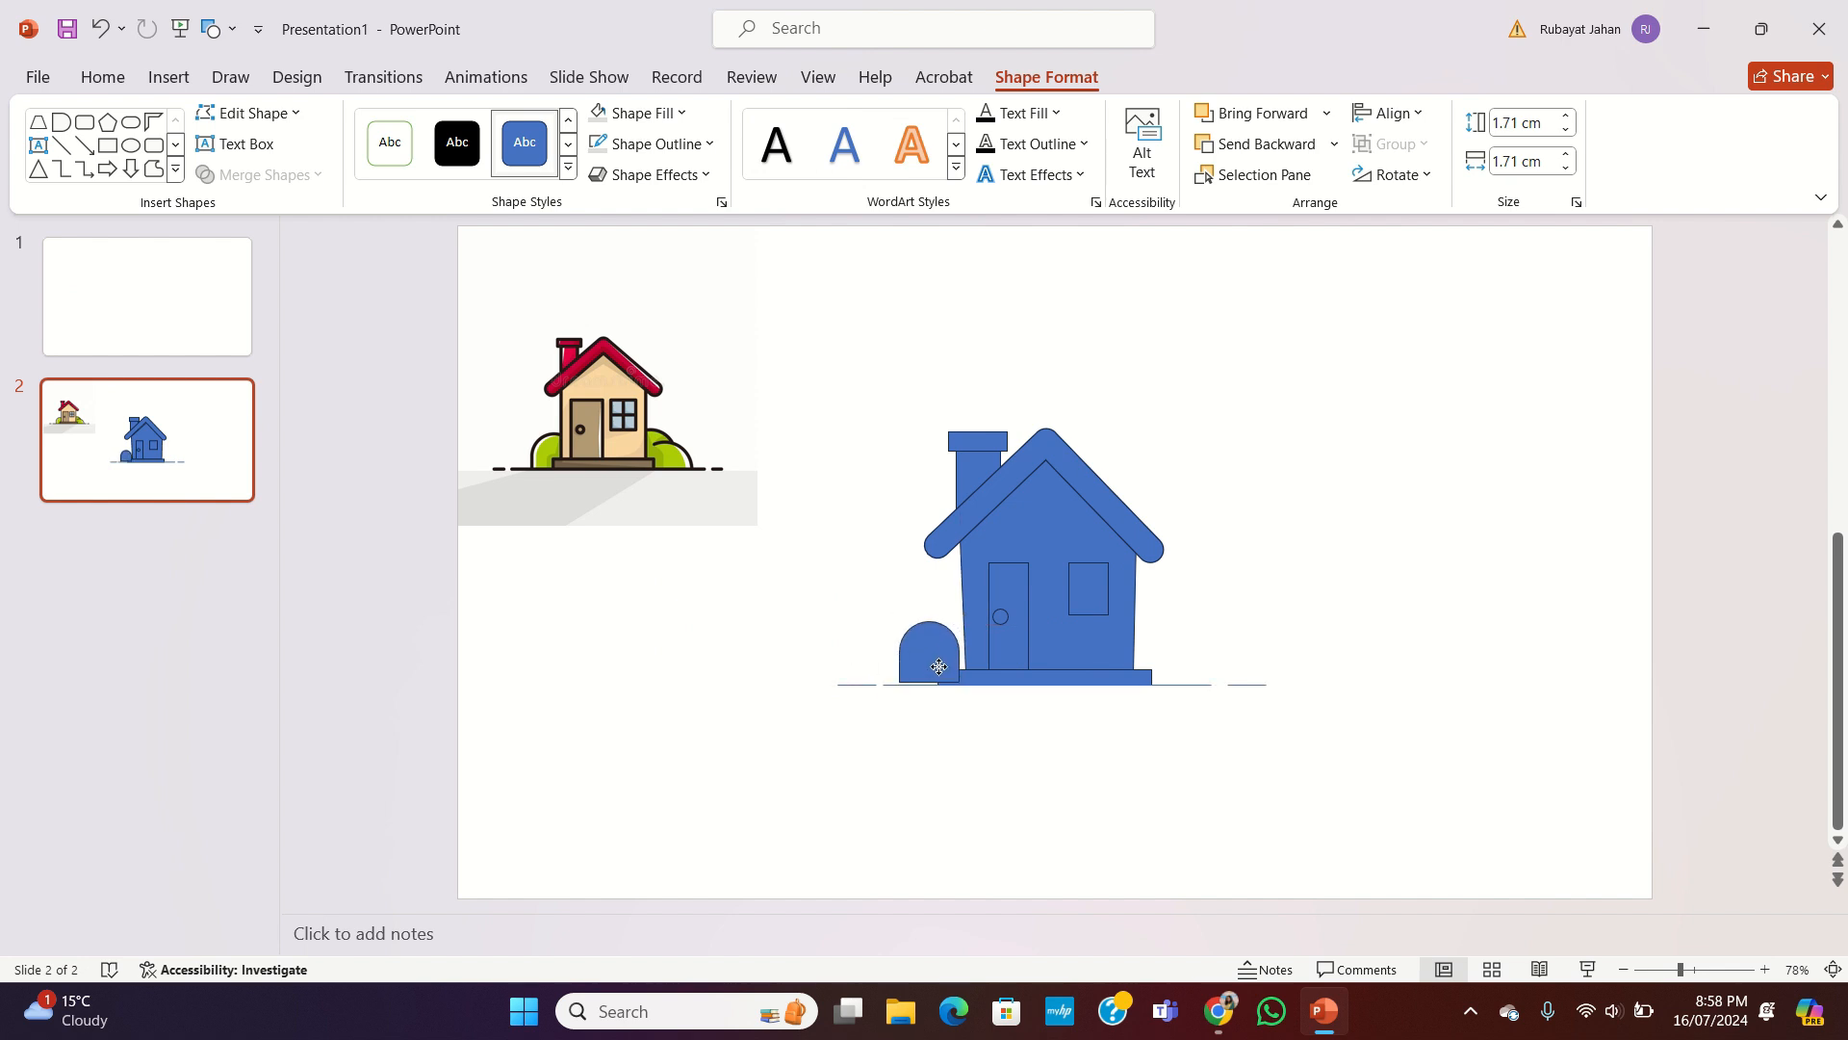
Step: Nudge the bush at the left wall further right so it overlaps the house, and send it backward behind the wall and base
{"action": "key", "text": "ctrl+z"}
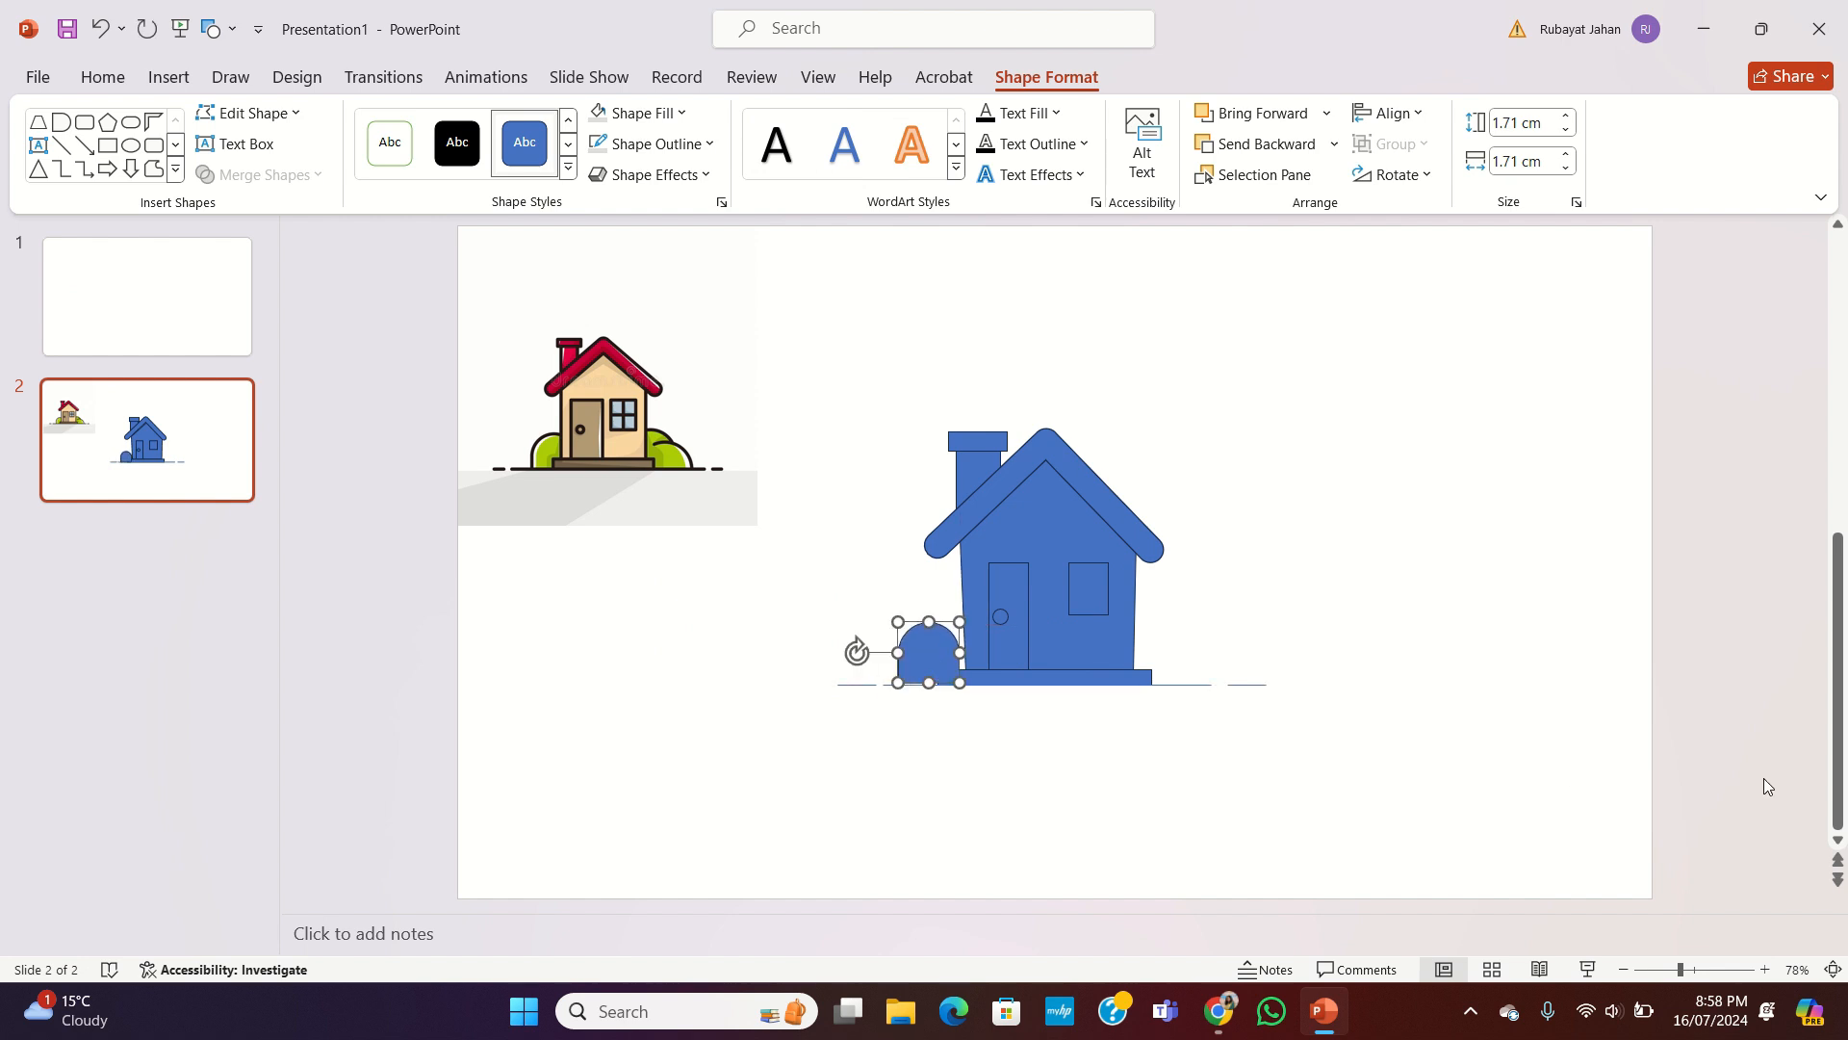
{"action": "key", "text": "ctrl+z"}
{"action": "key", "text": "Right"}
{"action": "key", "text": "Right"}
{"action": "key", "text": "Right"}
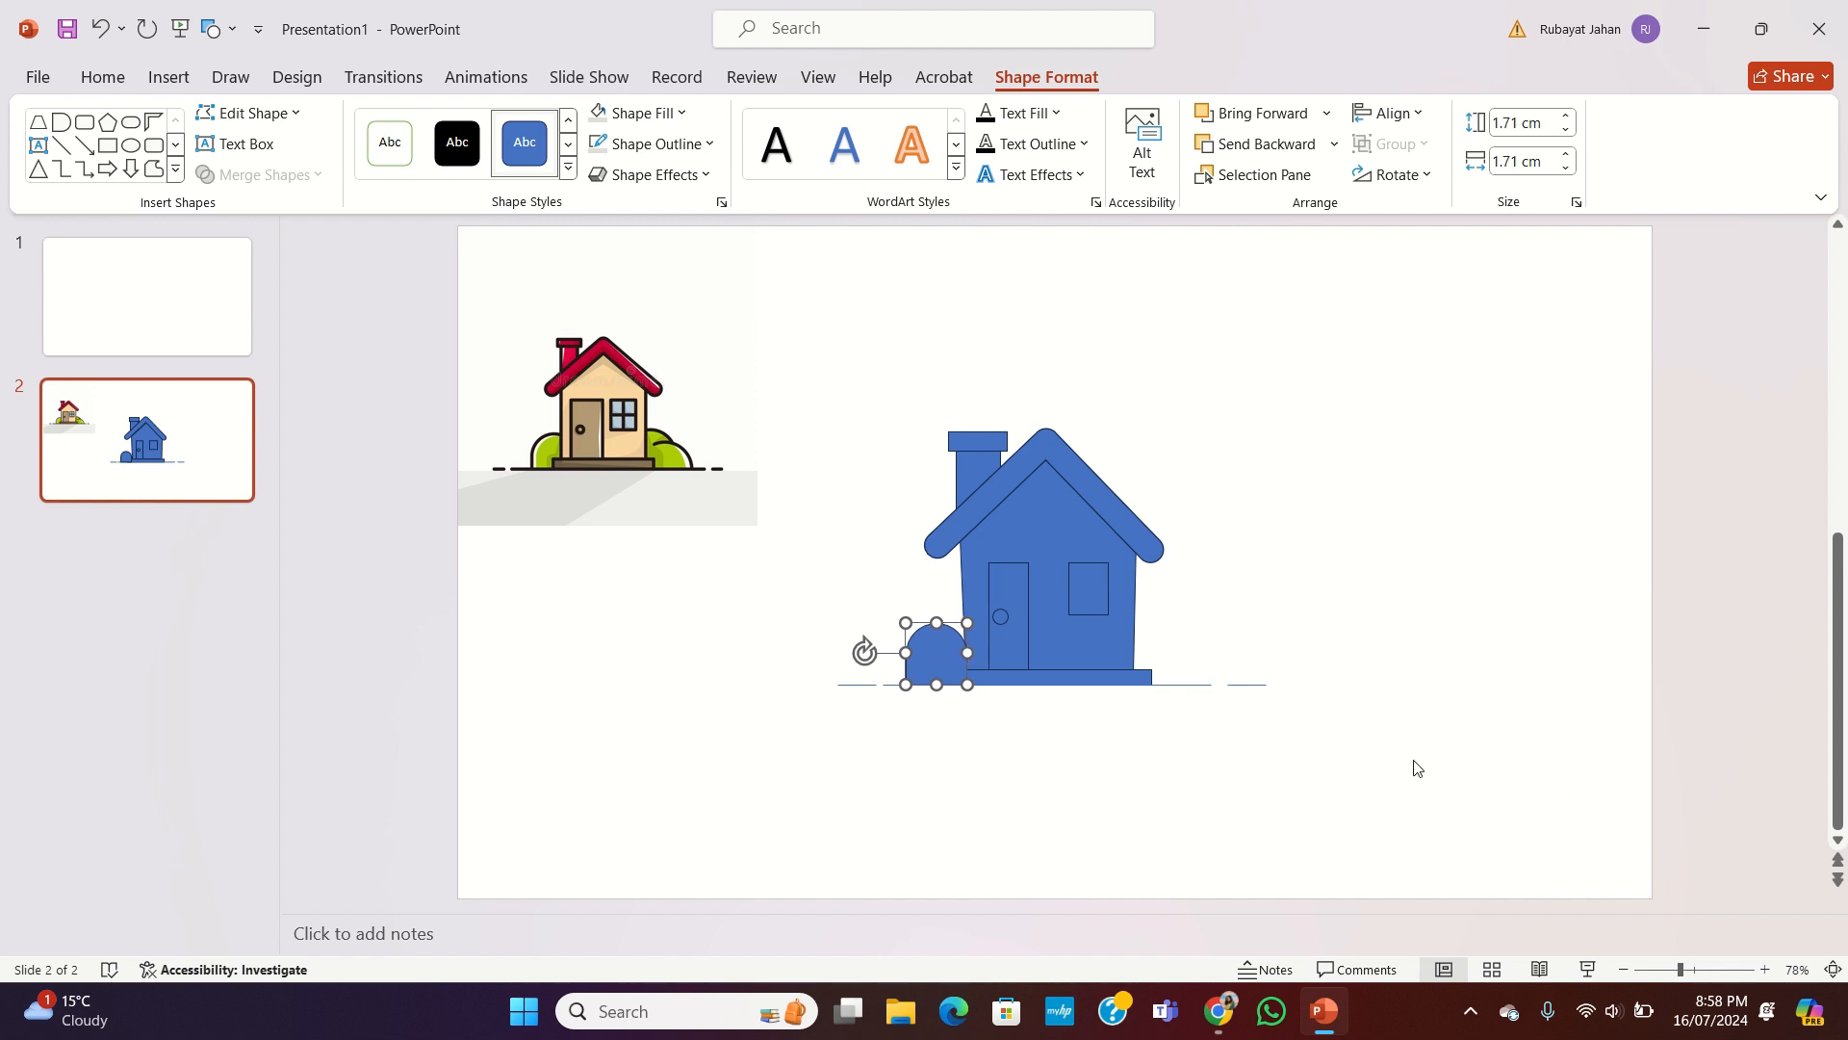
{"action": "key", "text": "Right"}
{"action": "key", "text": "Right"}
{"action": "key", "text": "Right"}
{"action": "key", "text": "Right"}
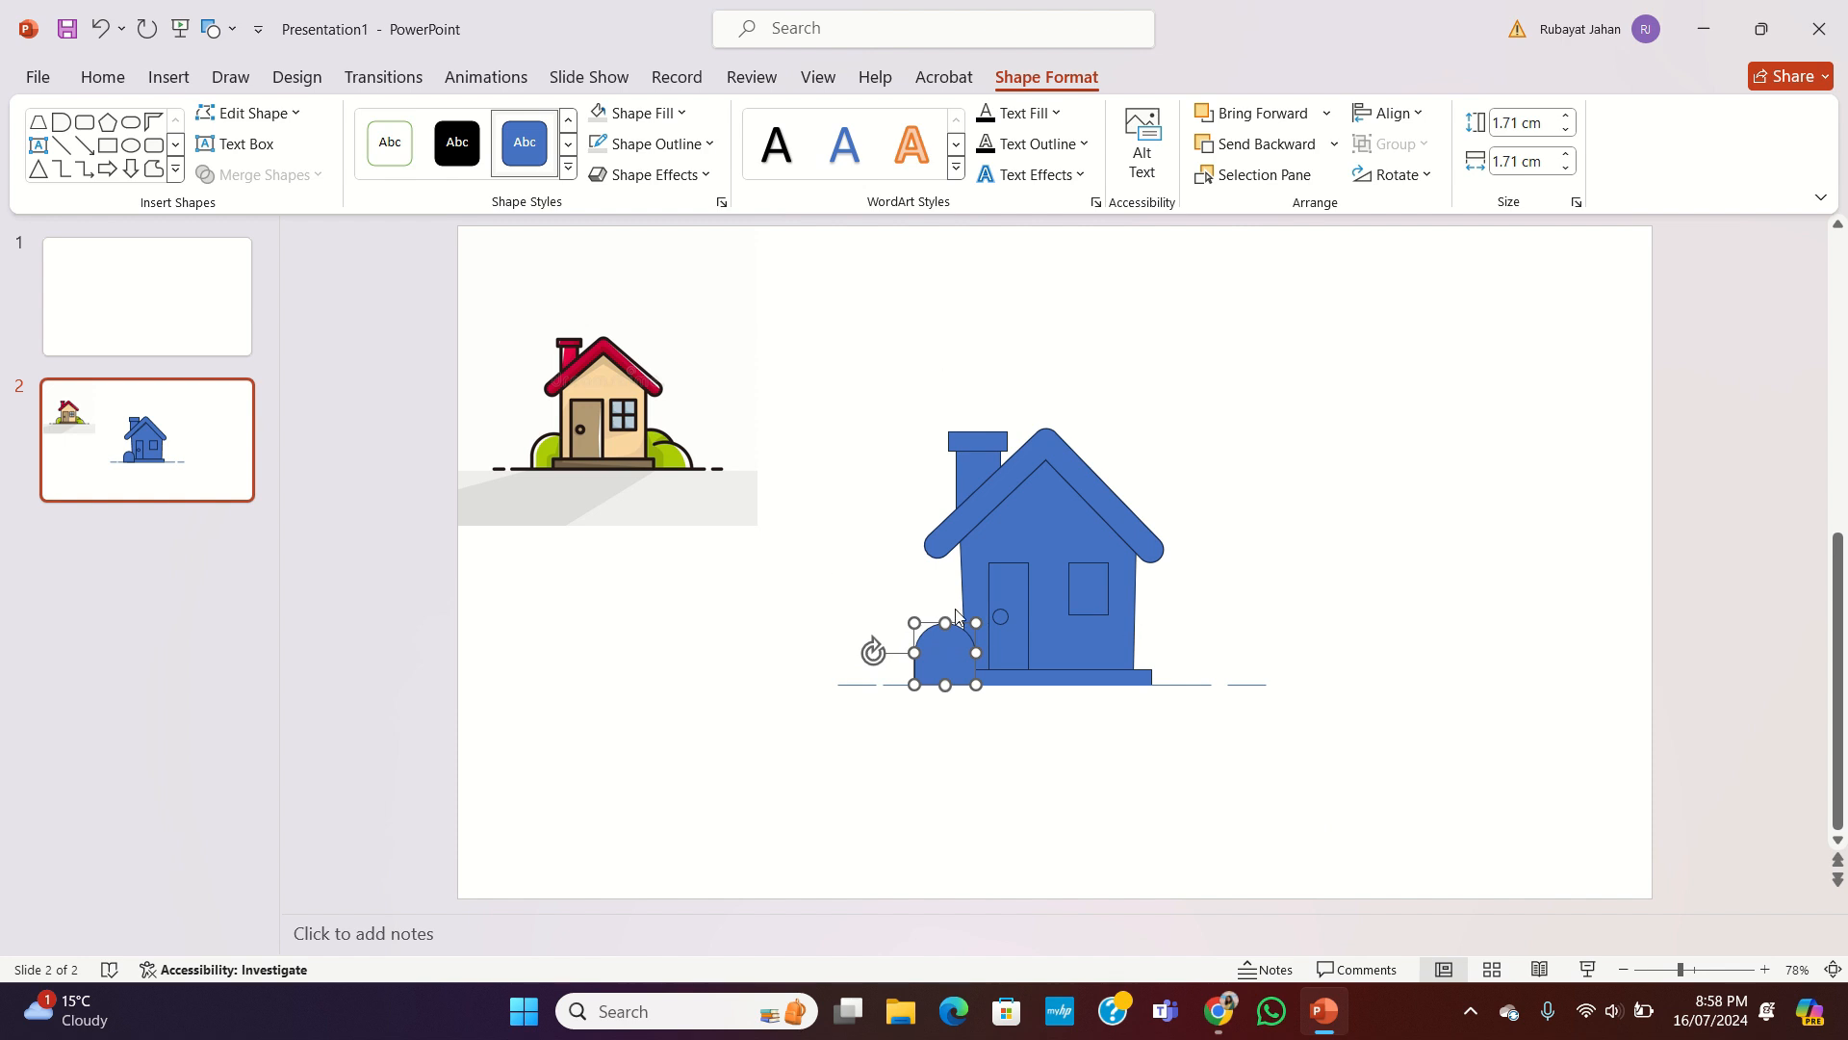
{"action": "left_click", "coordinate": [1295, 151]}
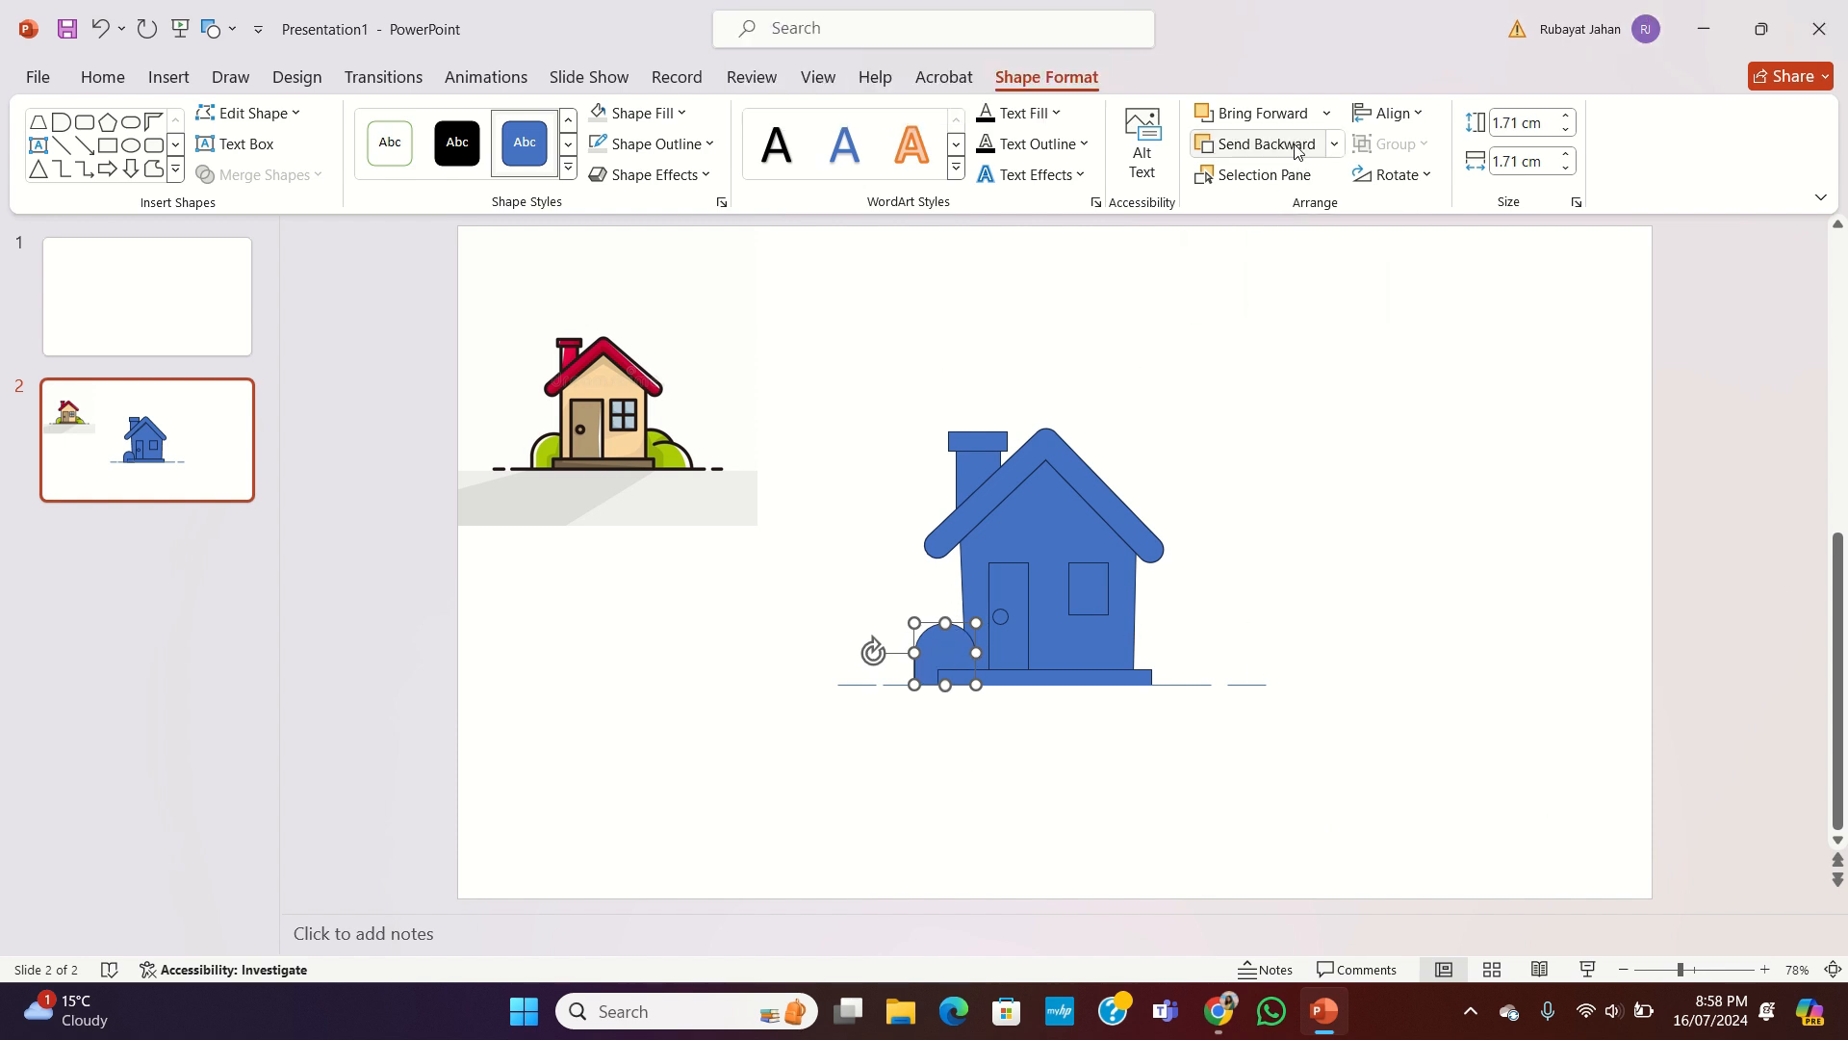
{"action": "left_click", "coordinate": [1294, 151]}
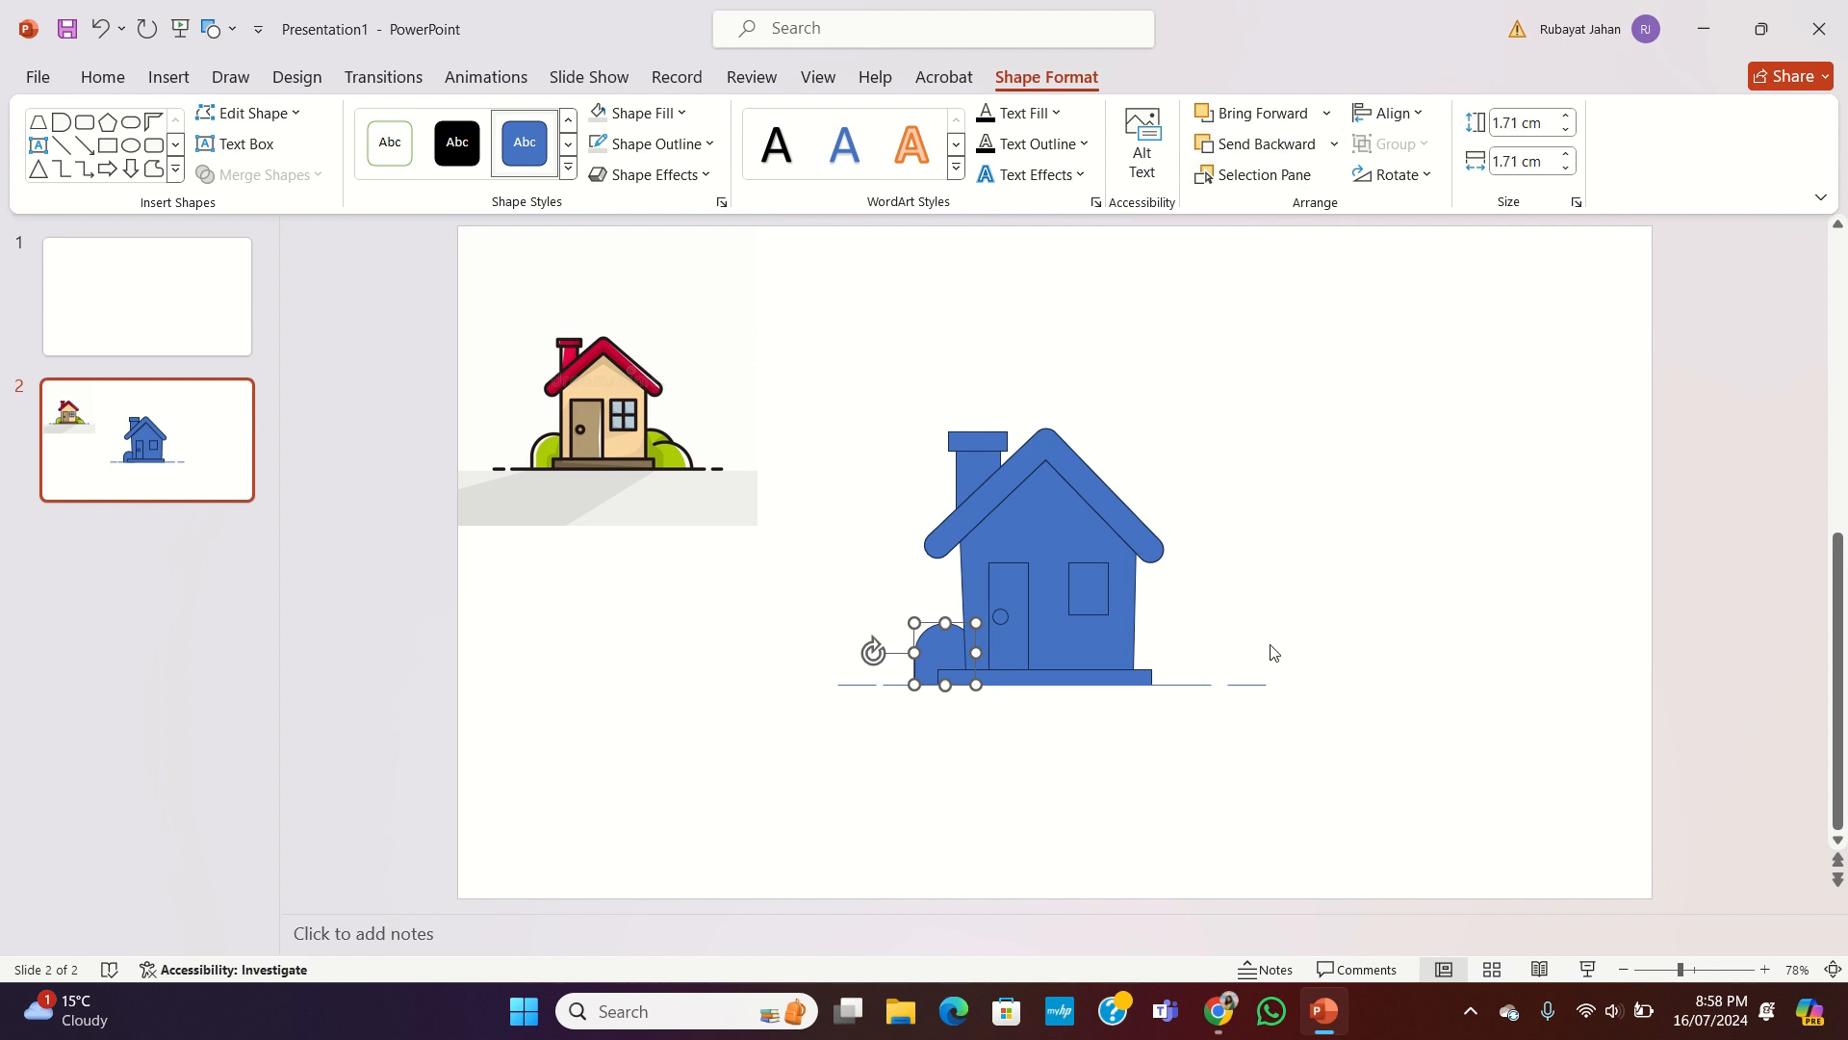
Step: Duplicate the left bush twice and place both copies overlapping each other at the house's right wall
{"action": "key", "text": "ctrl+d"}
{"action": "key", "text": "ctrl+d"}
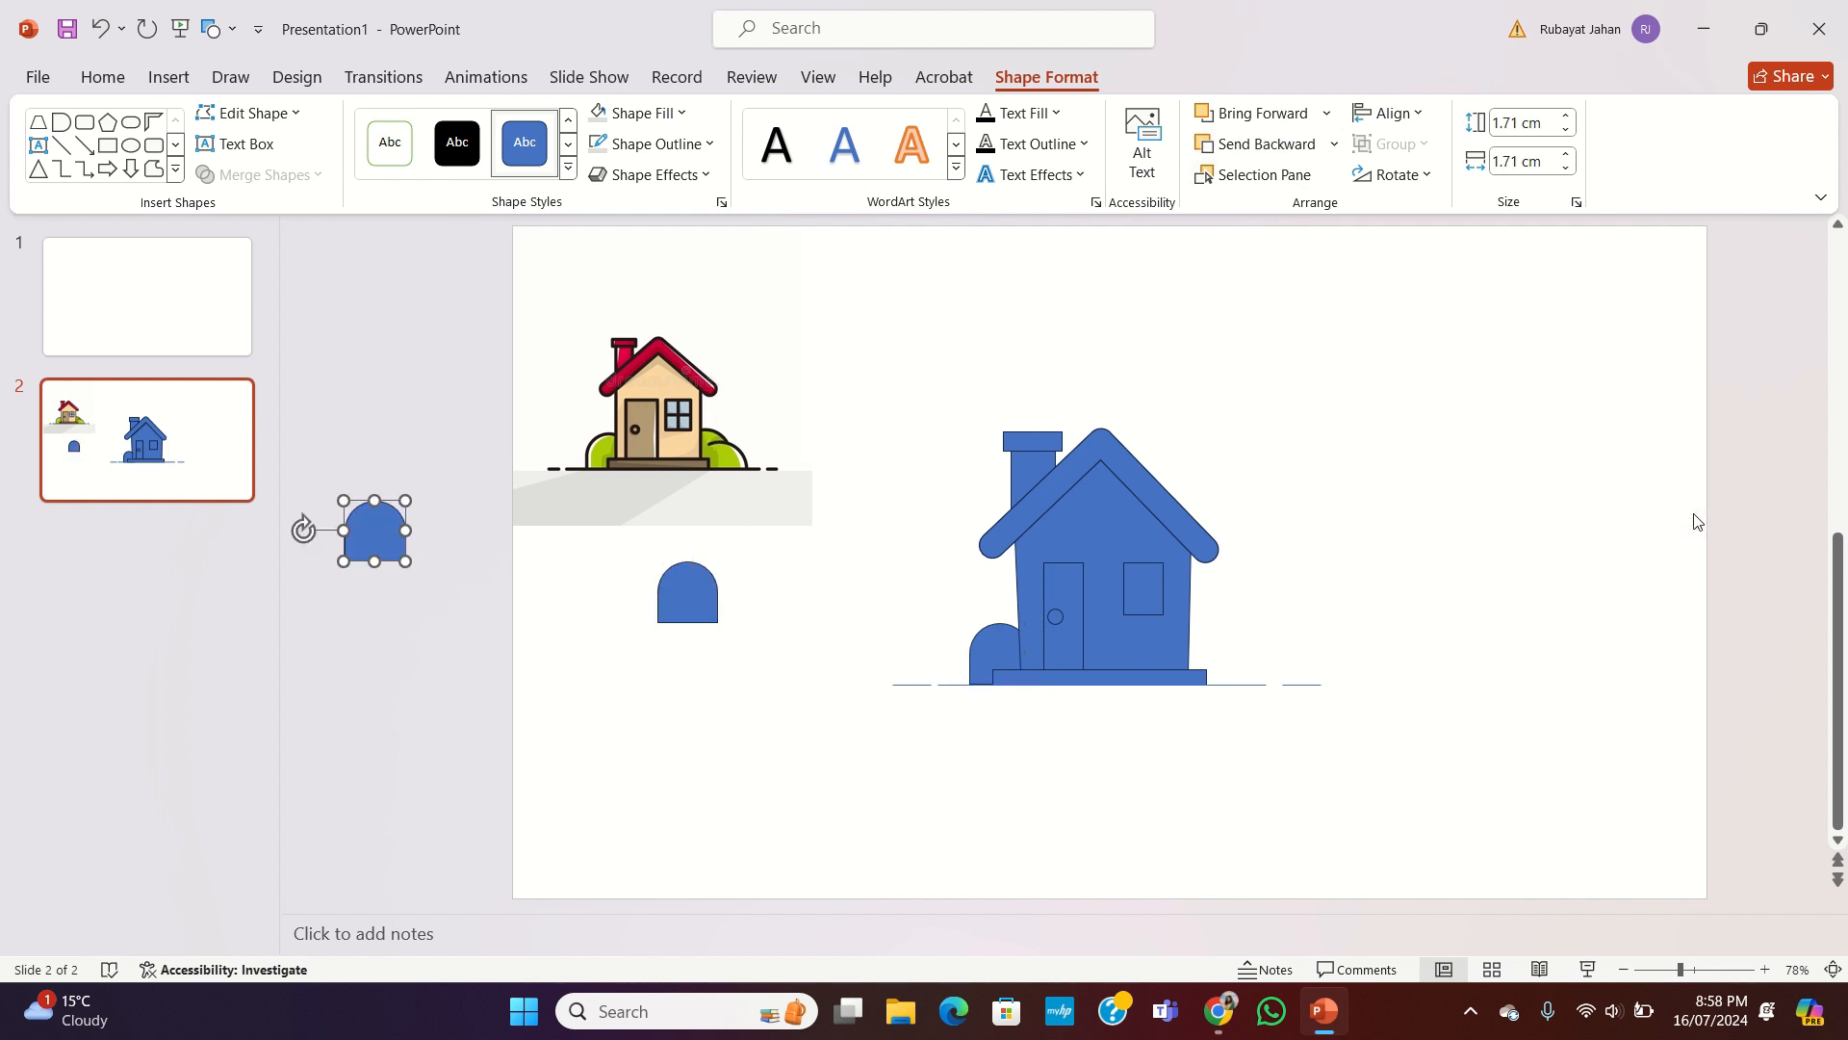
{"action": "left_click_drag", "start_coordinate": [360, 537], "coordinate": [1190, 659]}
{"action": "left_click_drag", "start_coordinate": [632, 609], "coordinate": [1137, 640]}
{"action": "left_click", "coordinate": [1134, 640]}
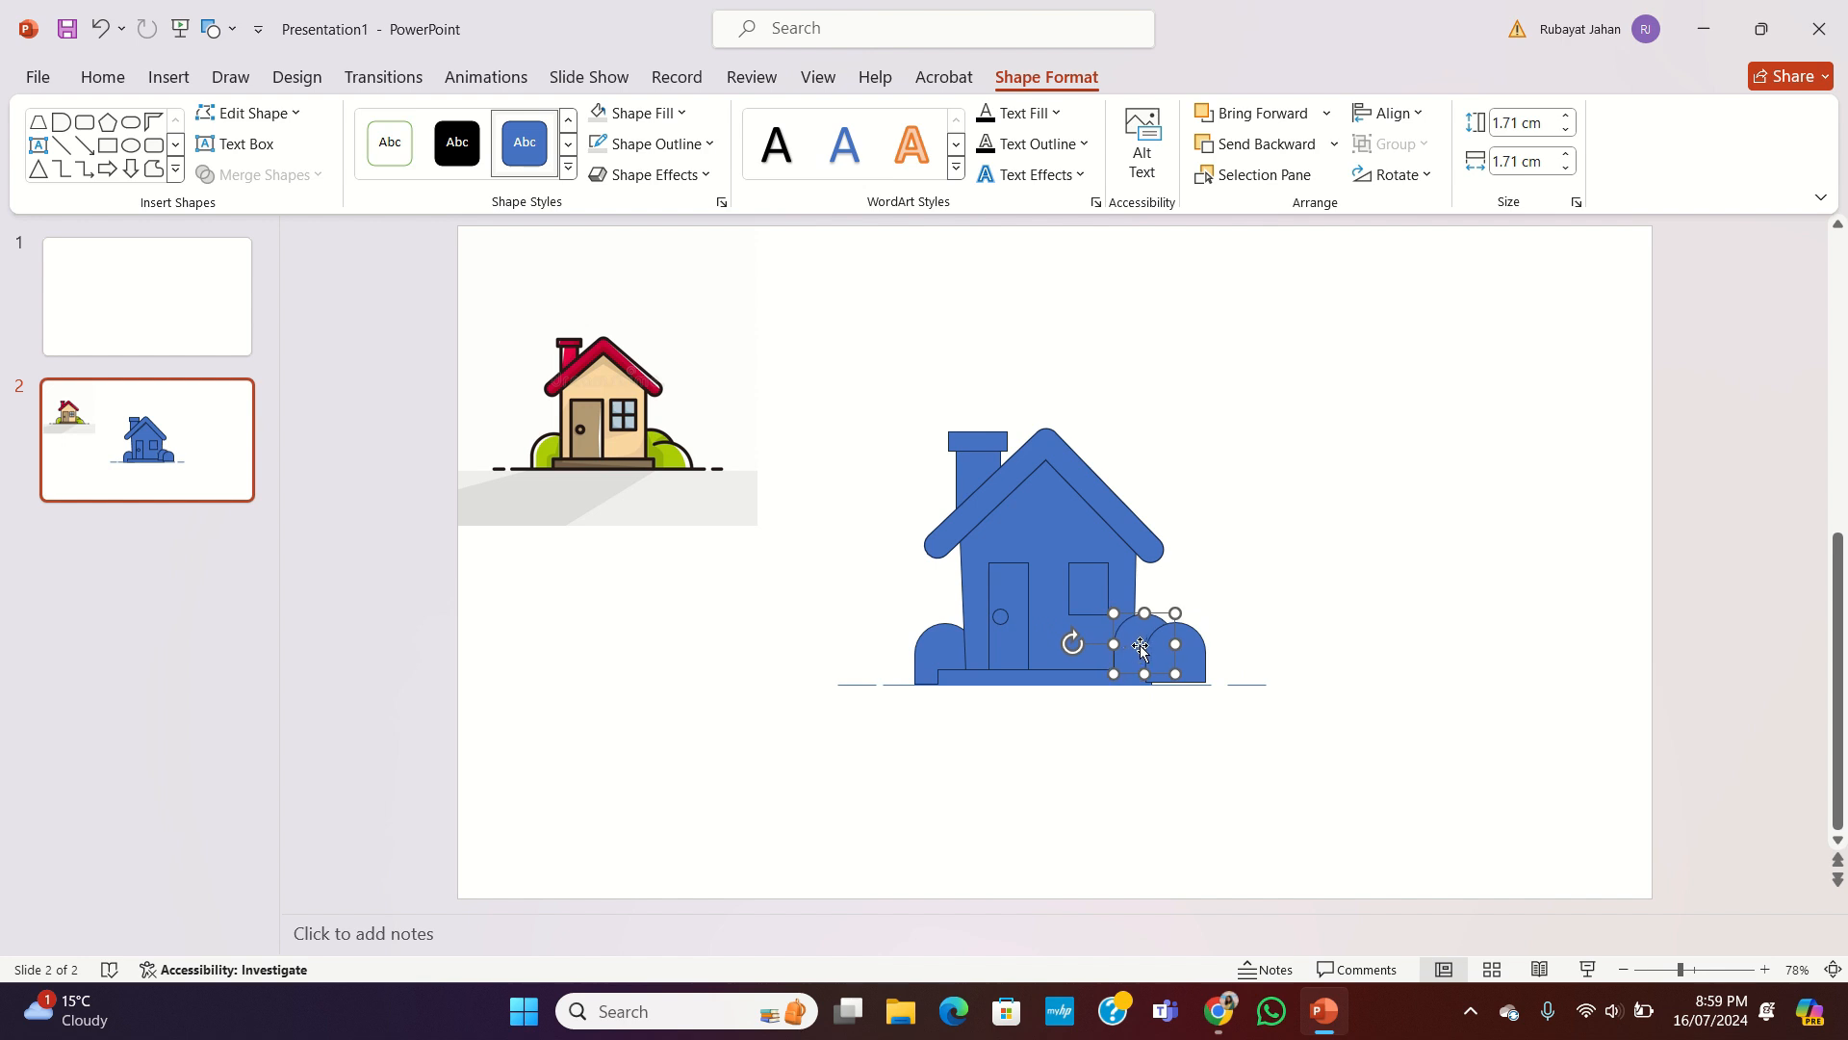
Step: Send the two right-hand bushes backward behind the house and shift the outer one closer to the wall, resting on the ground line
{"action": "left_click", "coordinate": [1264, 144]}
{"action": "left_click", "coordinate": [1265, 144]}
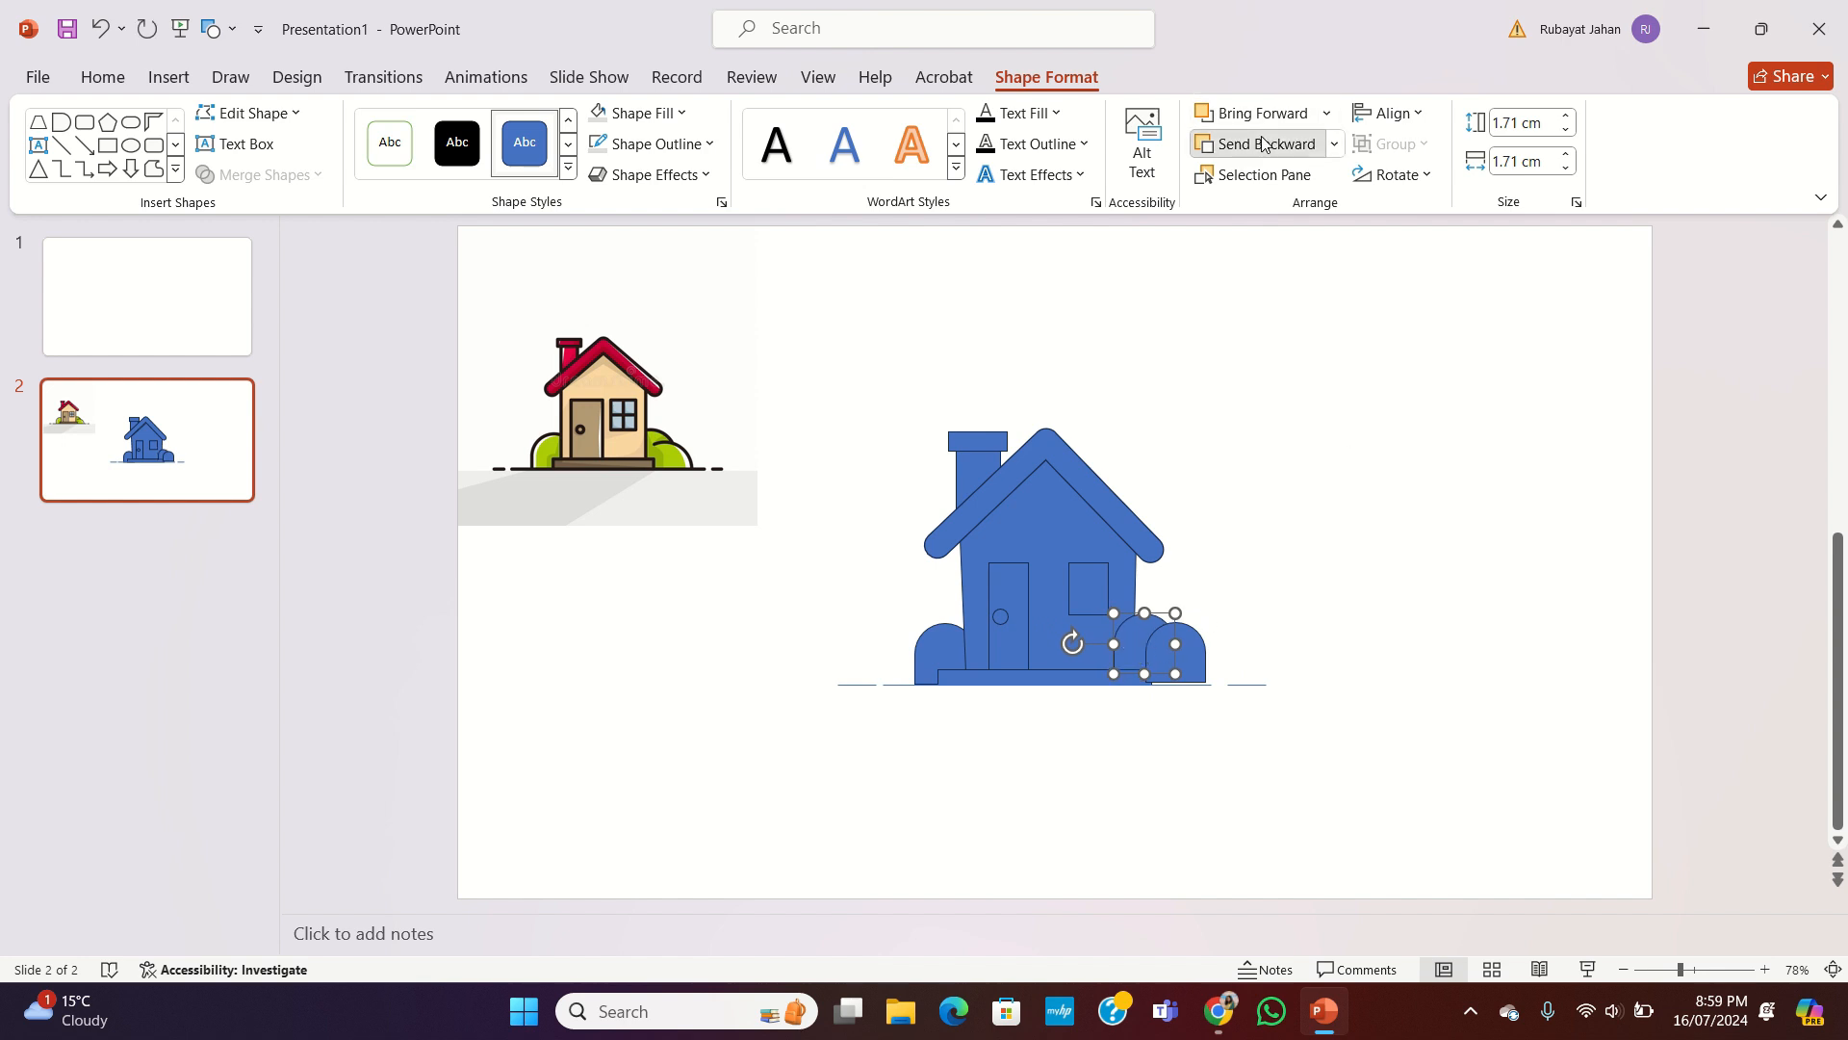
{"action": "left_click", "coordinate": [1263, 143]}
{"action": "left_click_drag", "start_coordinate": [1197, 658], "coordinate": [1176, 661]}
{"action": "key", "text": "ctrl+z"}
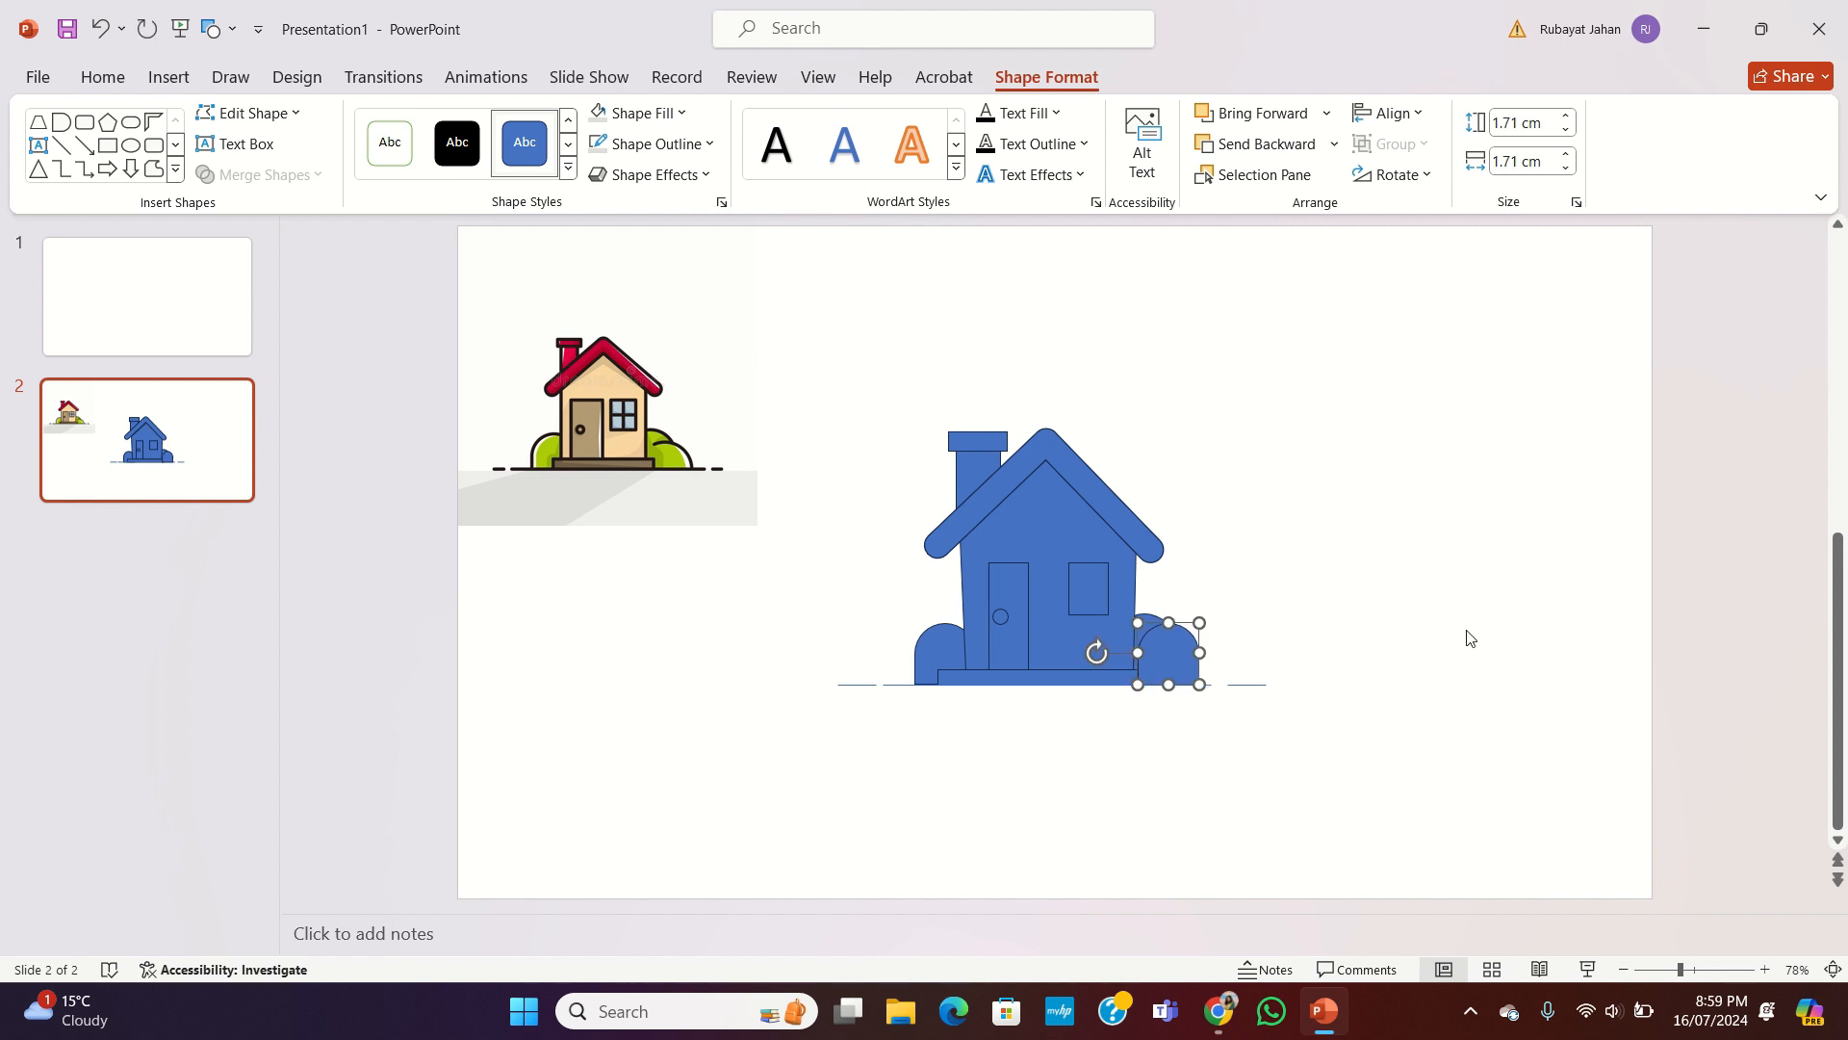
{"action": "left_click", "coordinate": [1275, 146]}
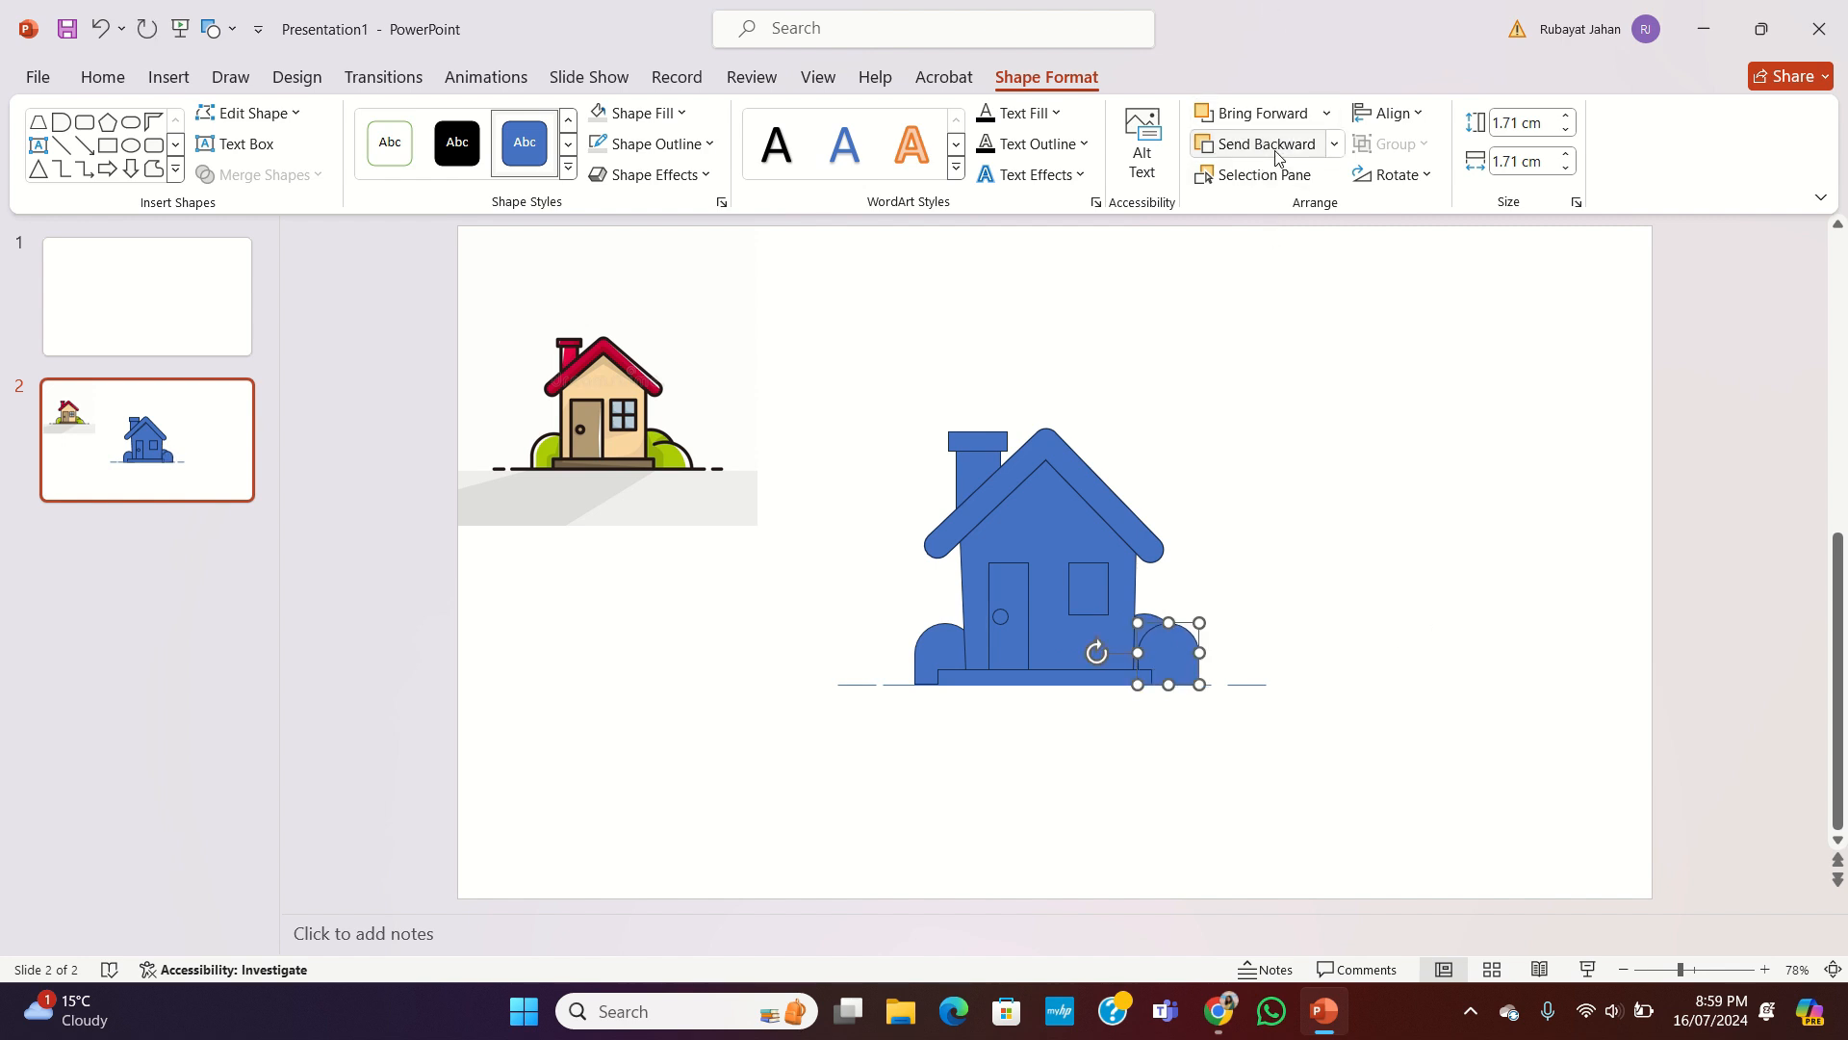
{"action": "left_click", "coordinate": [1286, 673]}
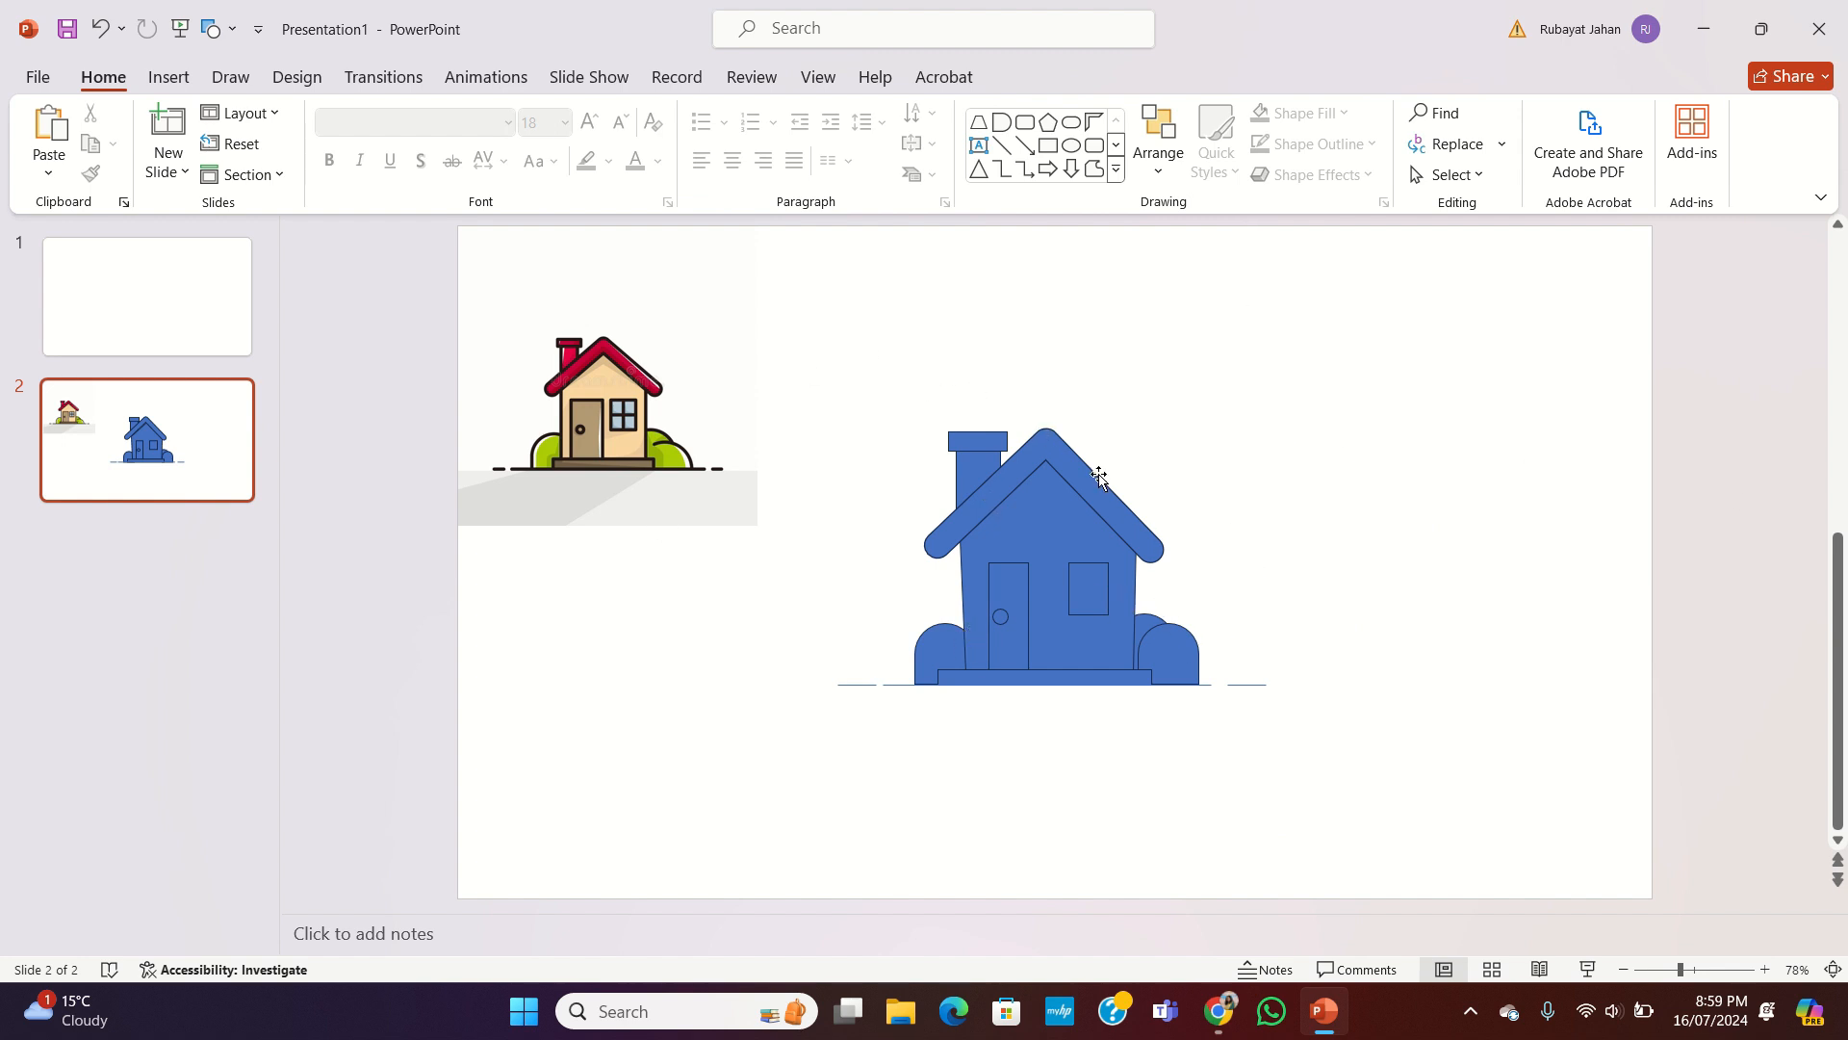
Step: Fill the roof with the red sampled from the reference picture's roof using the Eyedropper
{"action": "left_click", "coordinate": [1065, 458]}
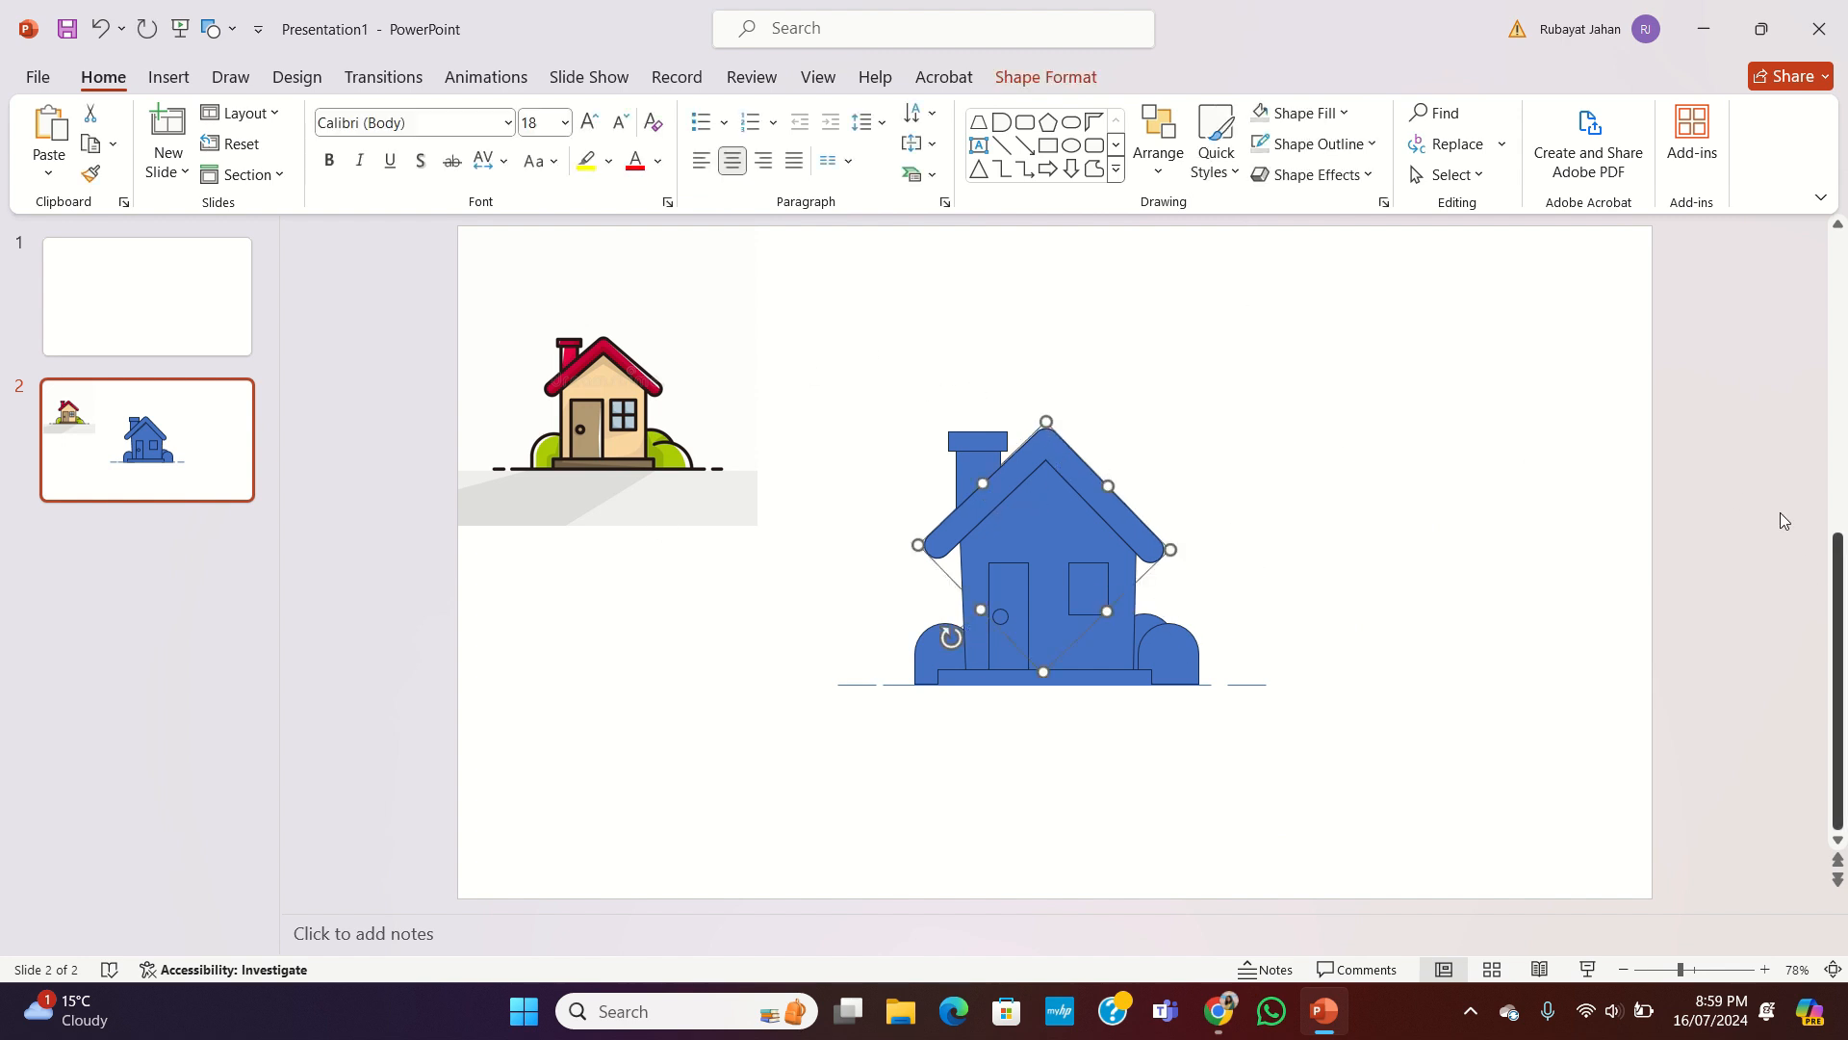
{"action": "left_click", "coordinate": [1348, 115]}
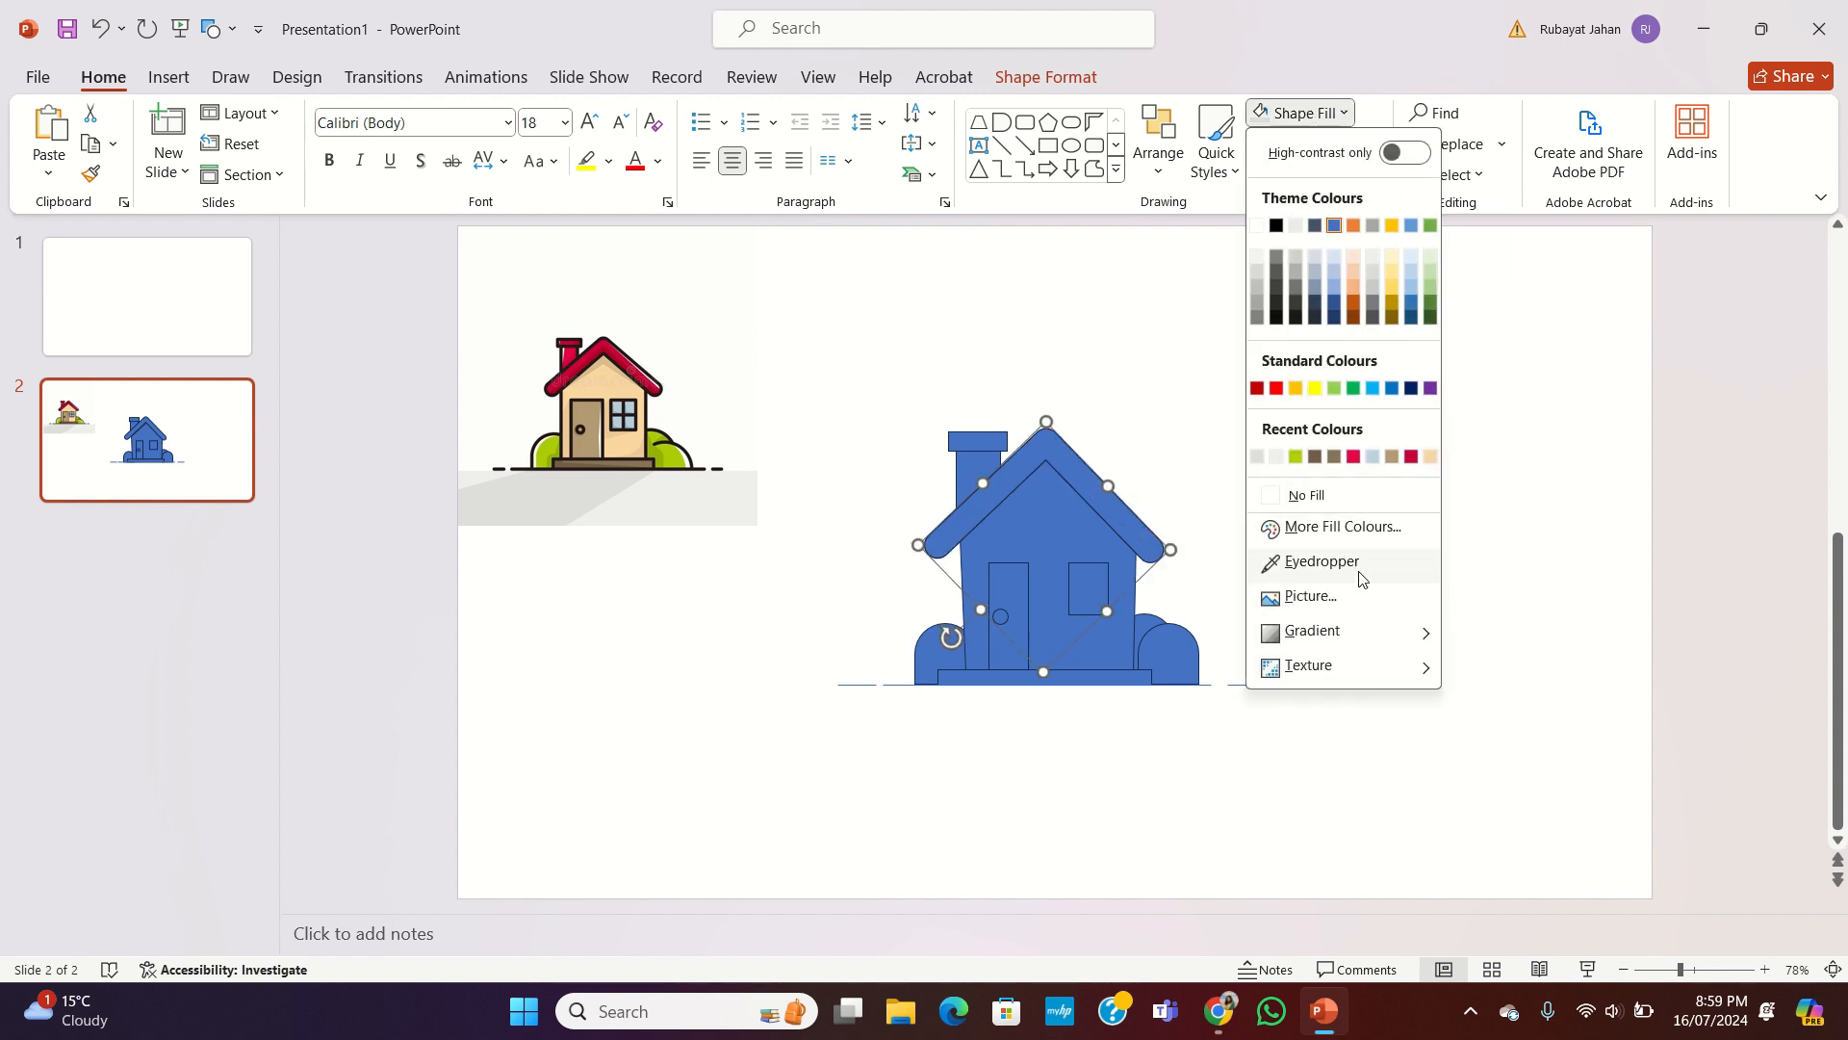
{"action": "left_click", "coordinate": [611, 341]}
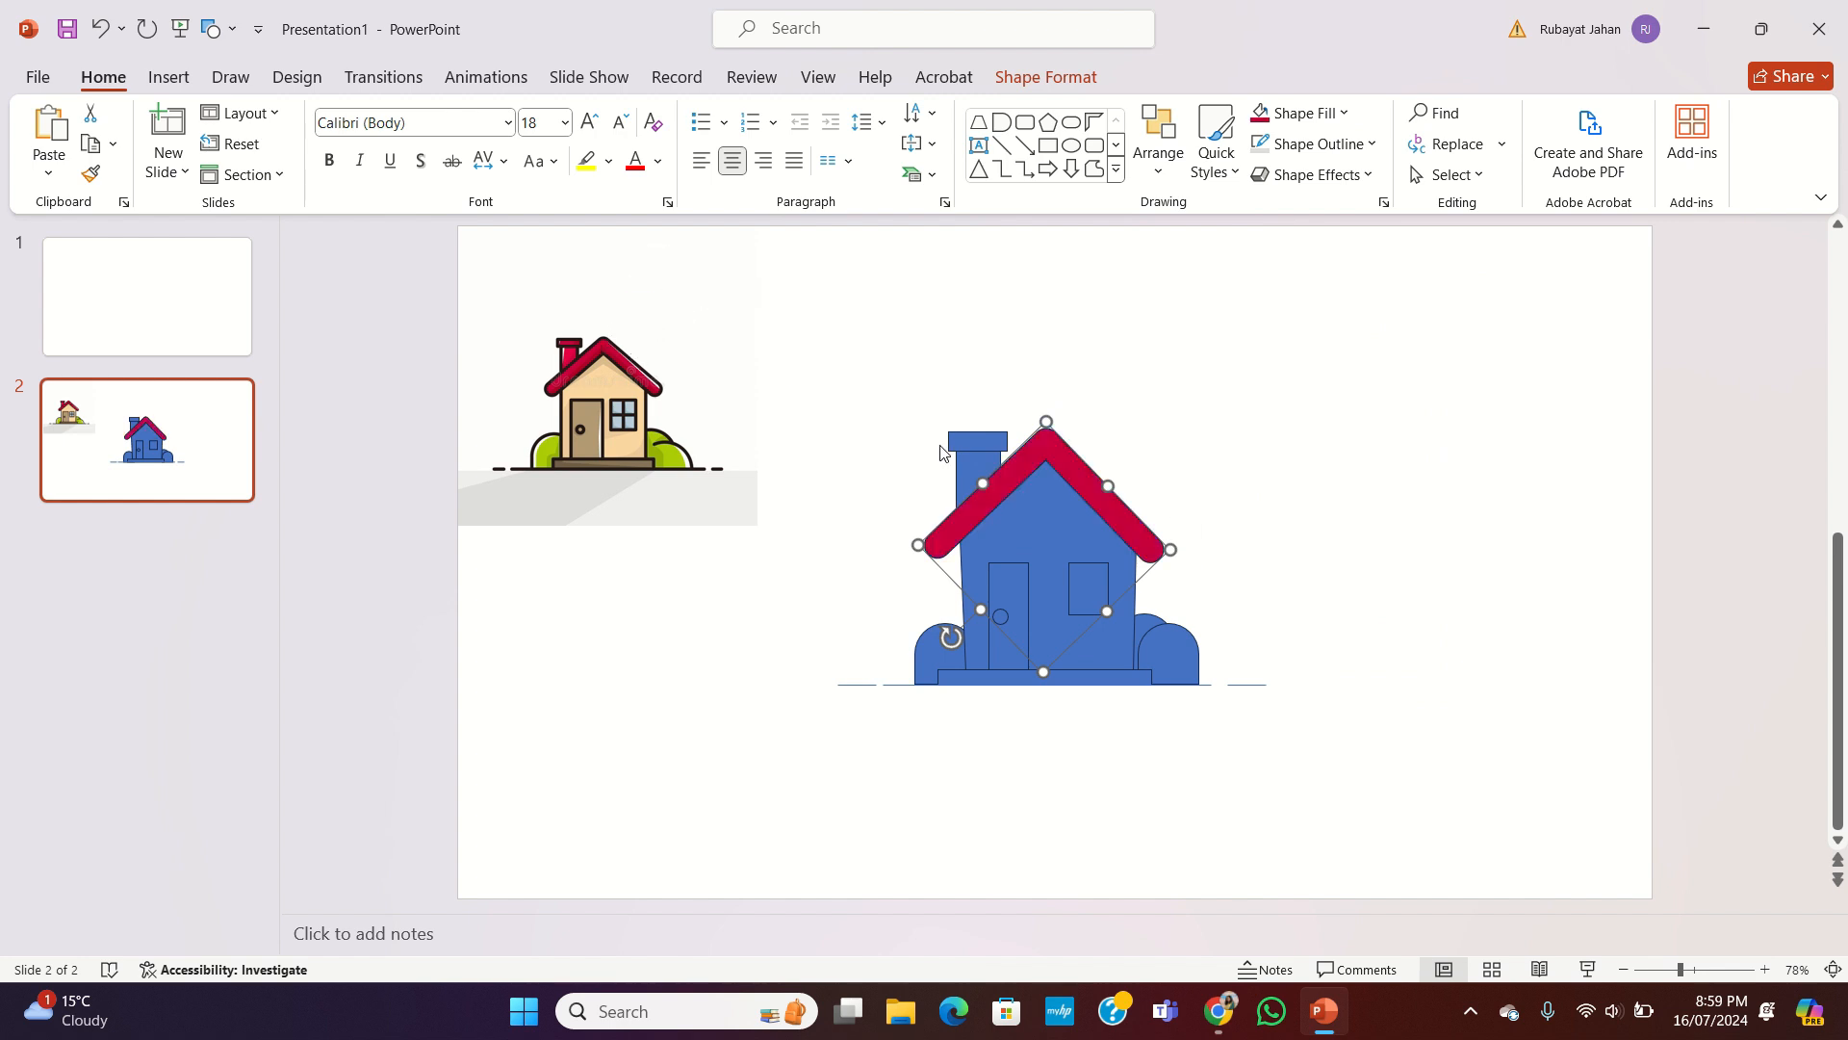
Step: Give all shapes and lines of the house drawing a black outline with a thicker weight
{"action": "left_click_drag", "start_coordinate": [814, 364], "coordinate": [1353, 787]}
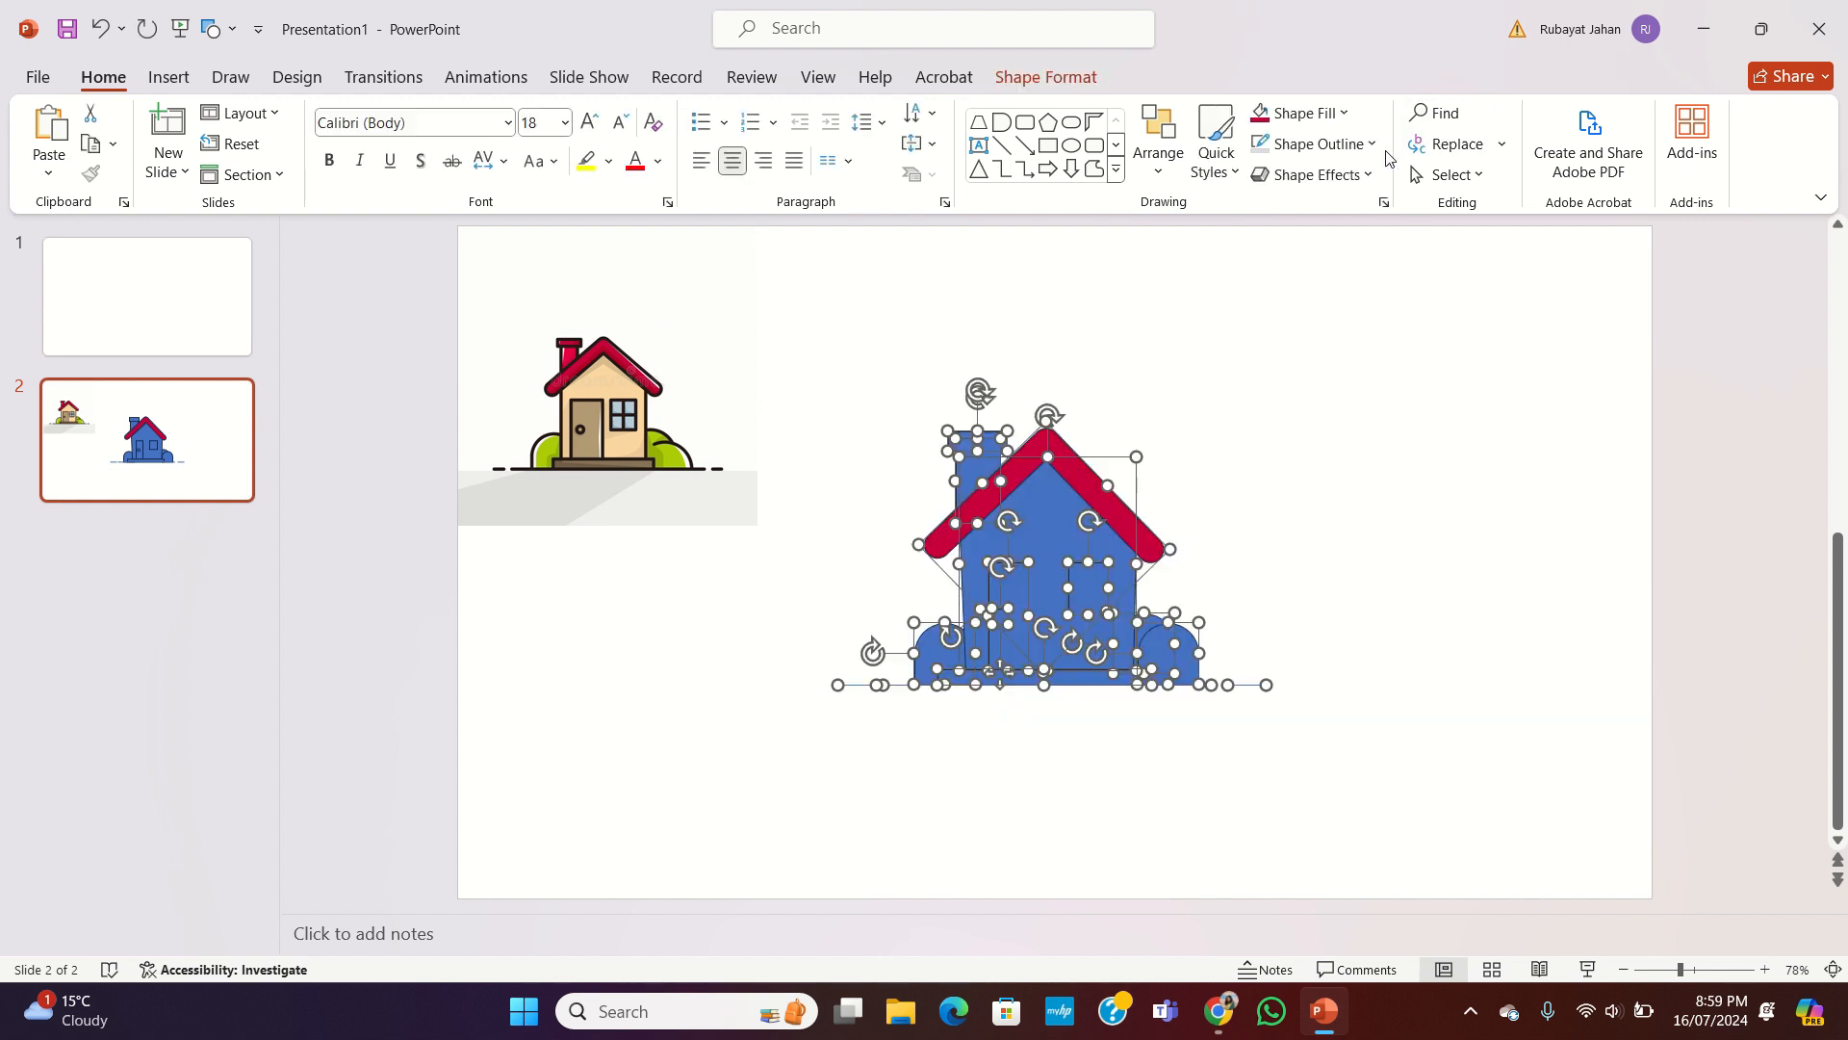
{"action": "left_click", "coordinate": [1314, 144]}
{"action": "left_click", "coordinate": [1277, 260]}
{"action": "left_click", "coordinate": [1374, 144]}
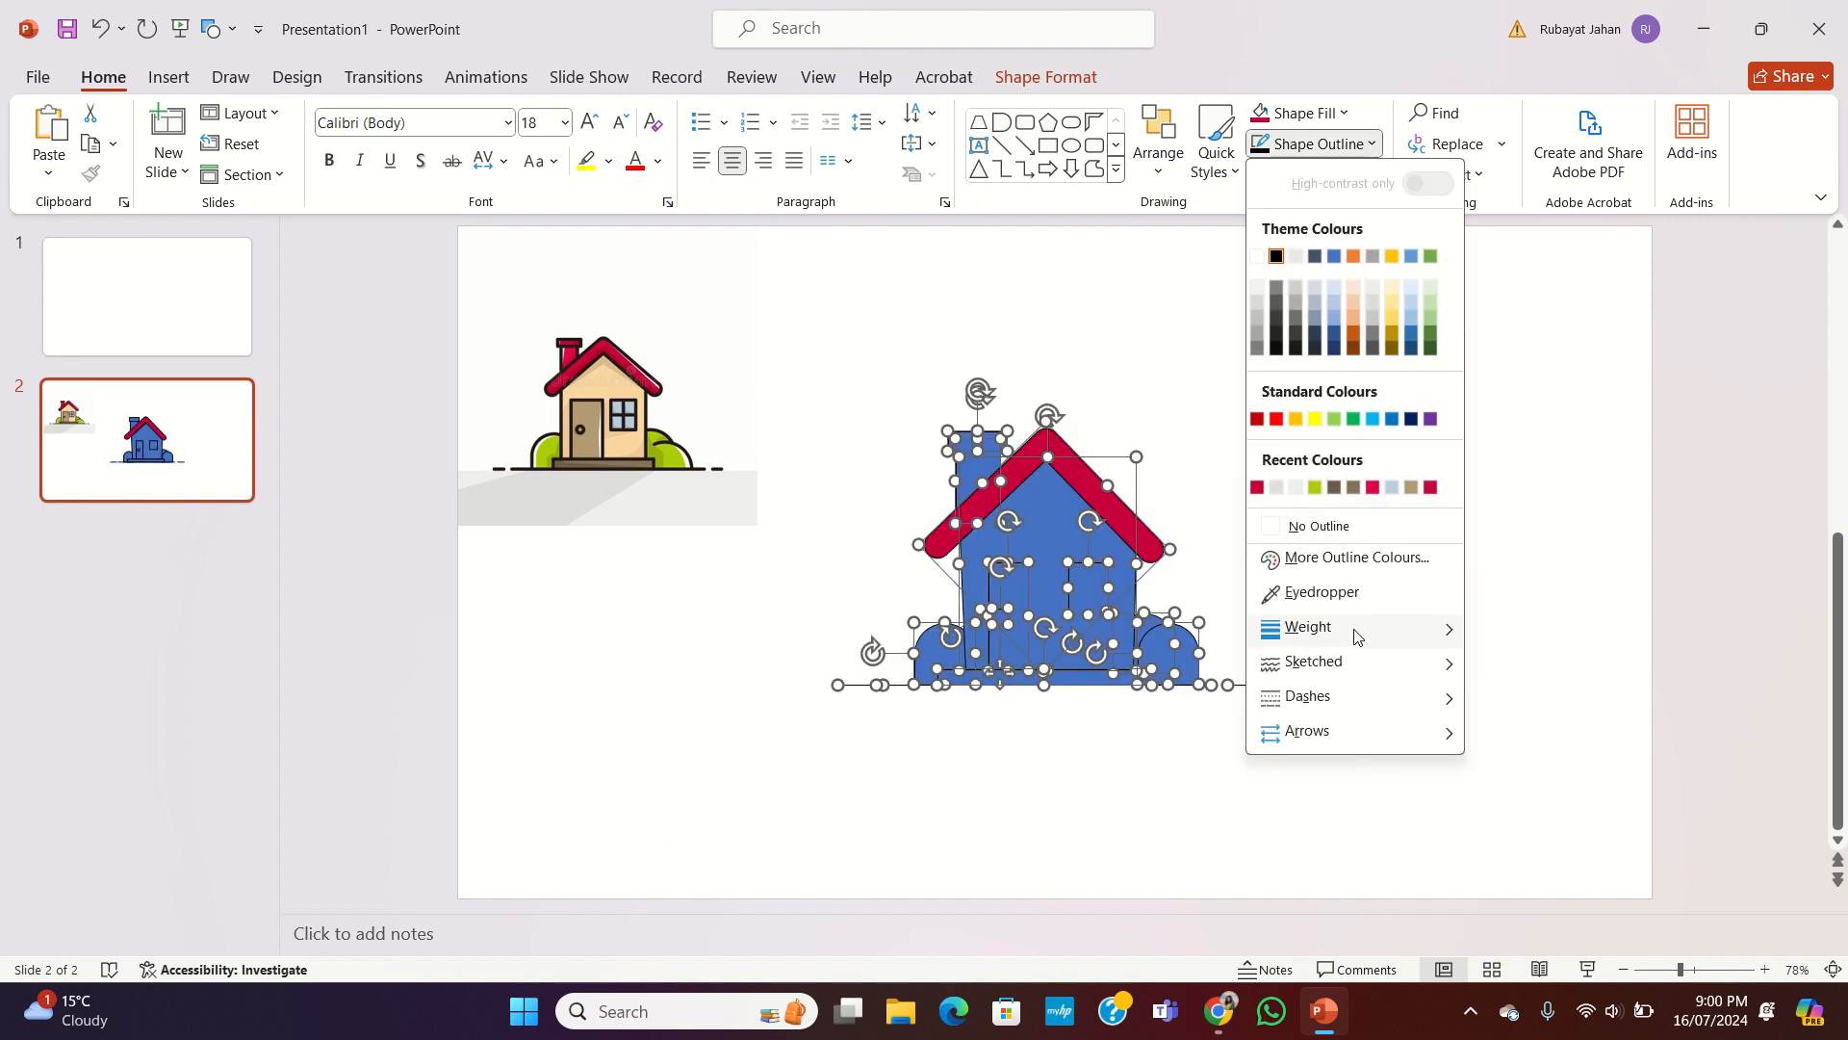
{"action": "mouse_move", "coordinate": [1353, 628]}
{"action": "left_click", "coordinate": [1576, 793]}
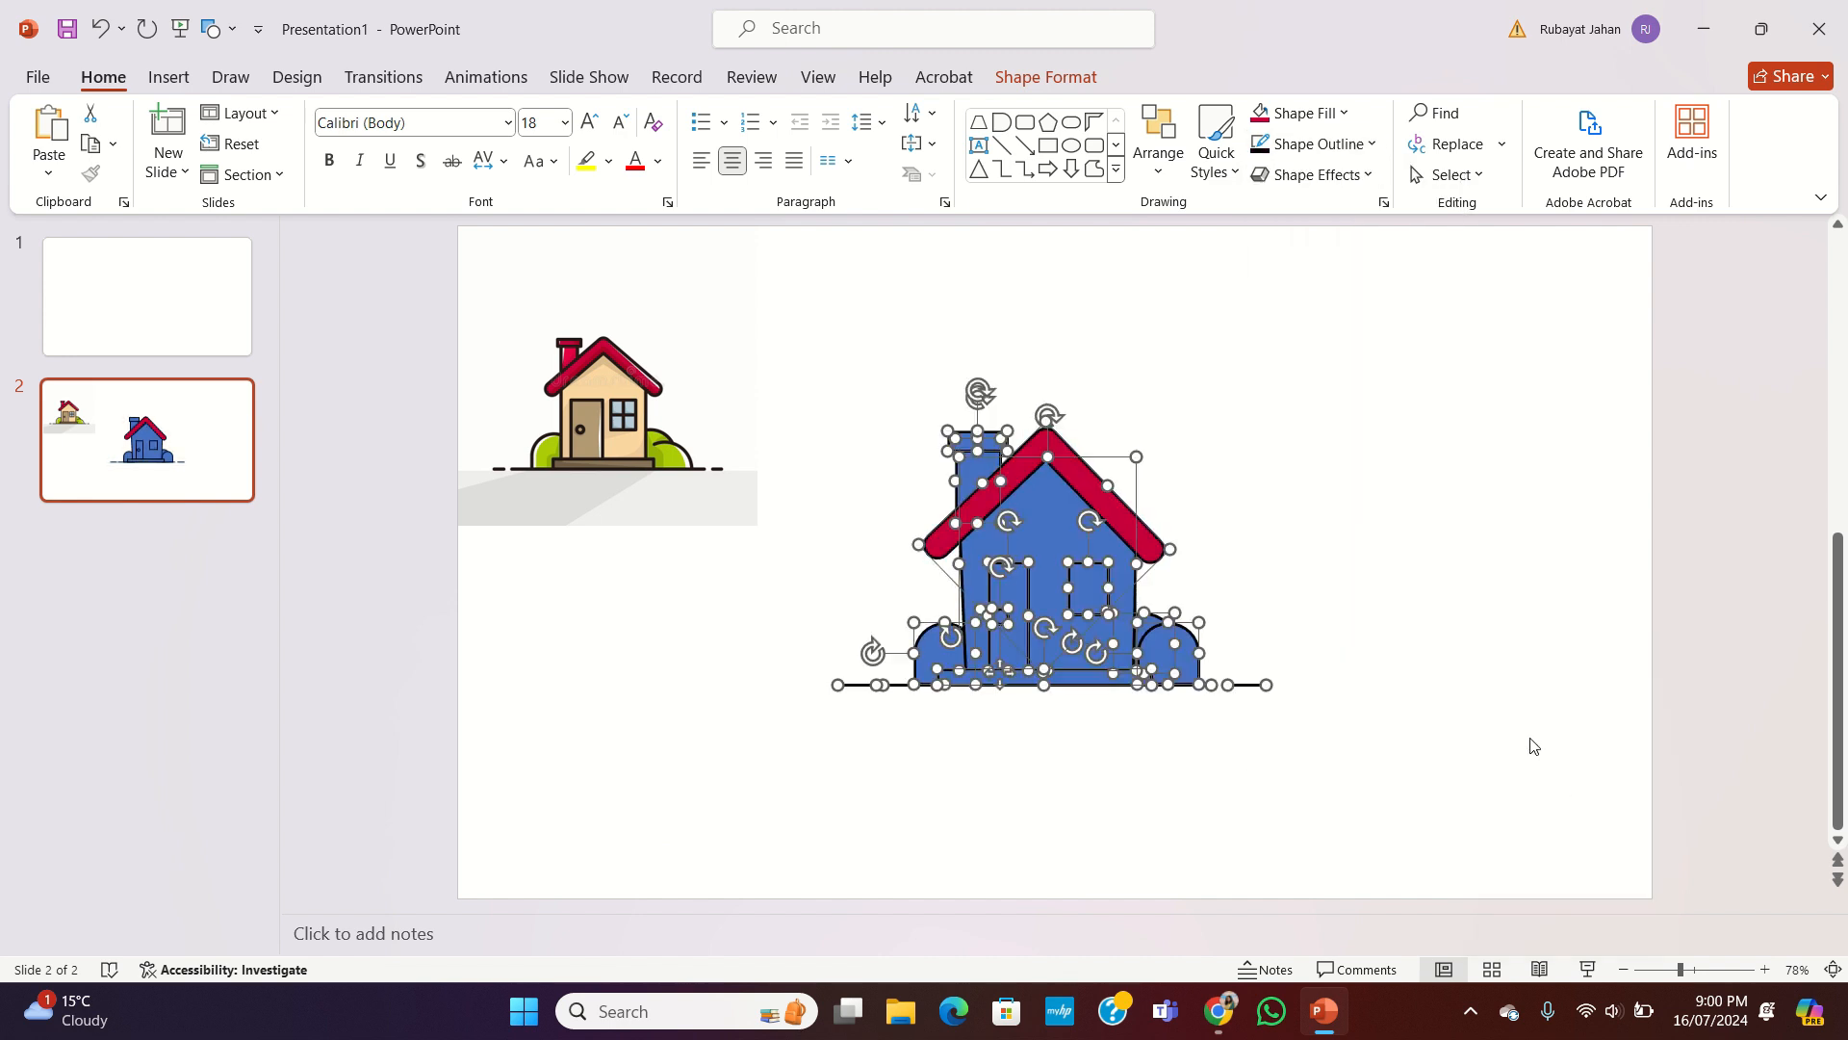
{"action": "left_click", "coordinate": [1426, 667]}
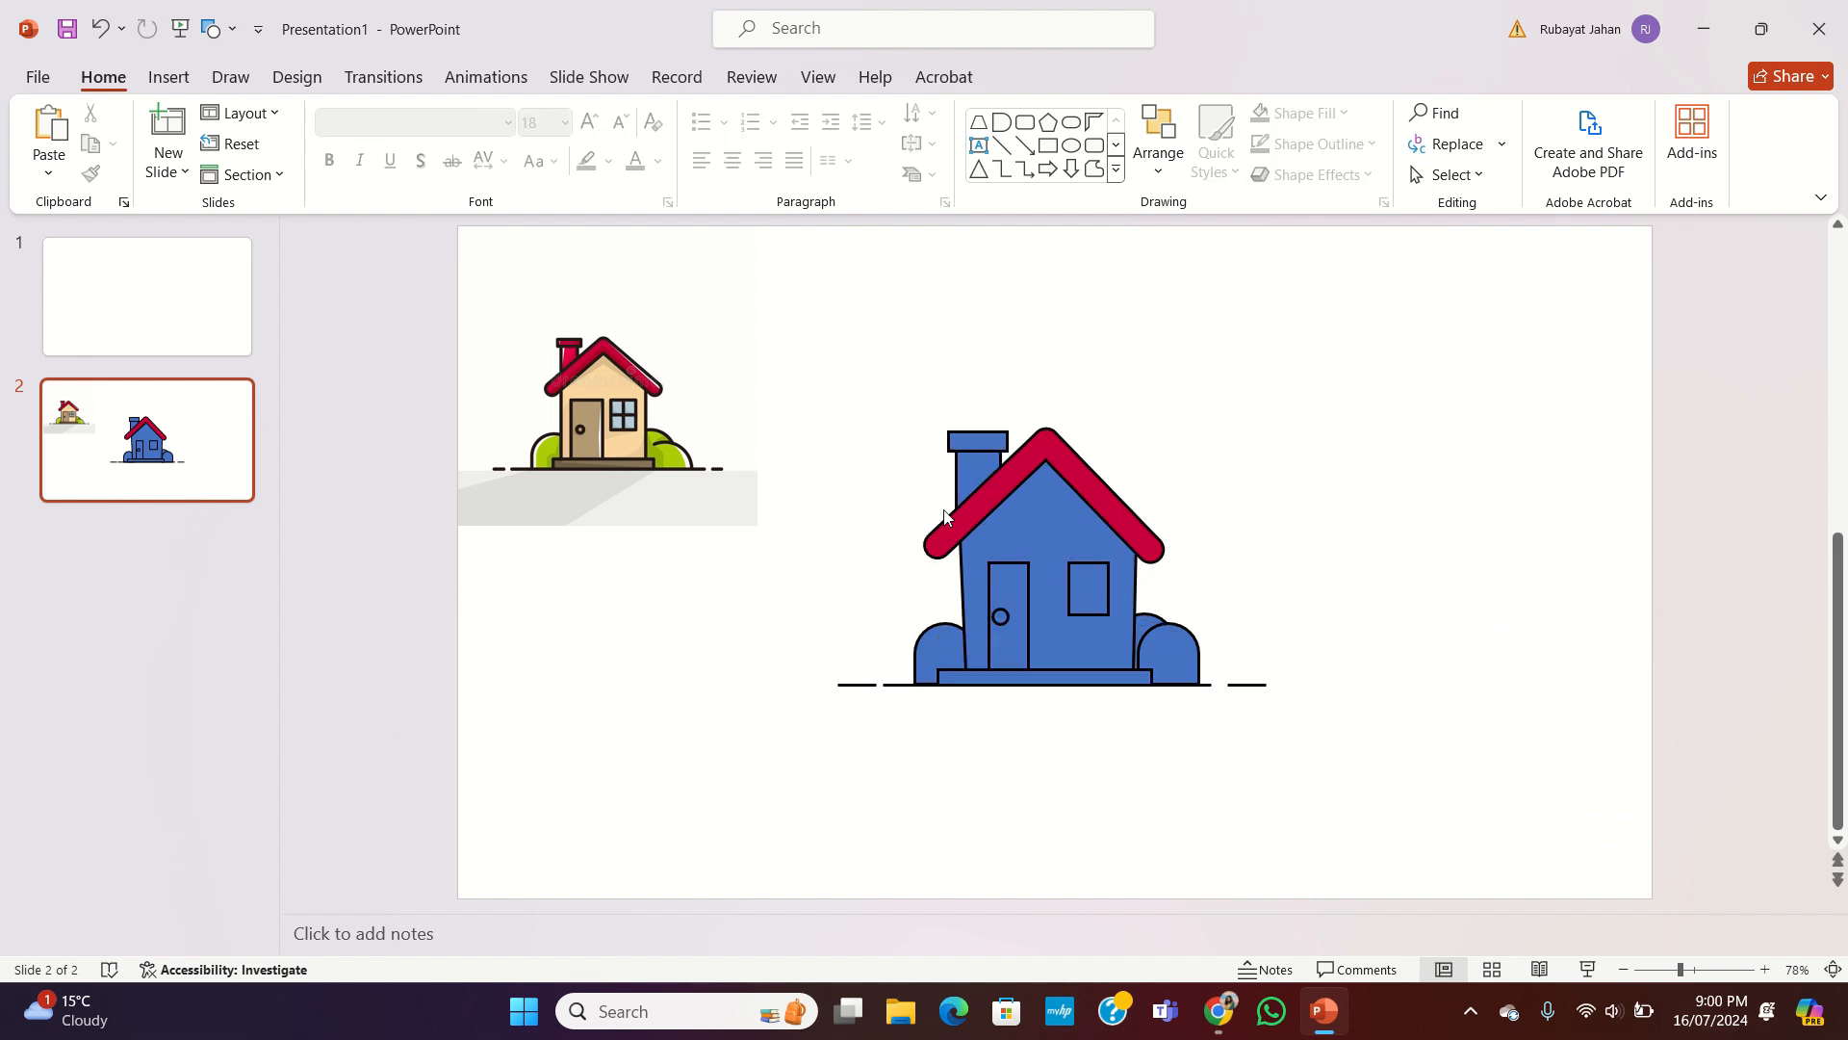
Step: Fill the chimney and its cap with the same red as the roof
{"action": "left_click", "coordinate": [990, 447]}
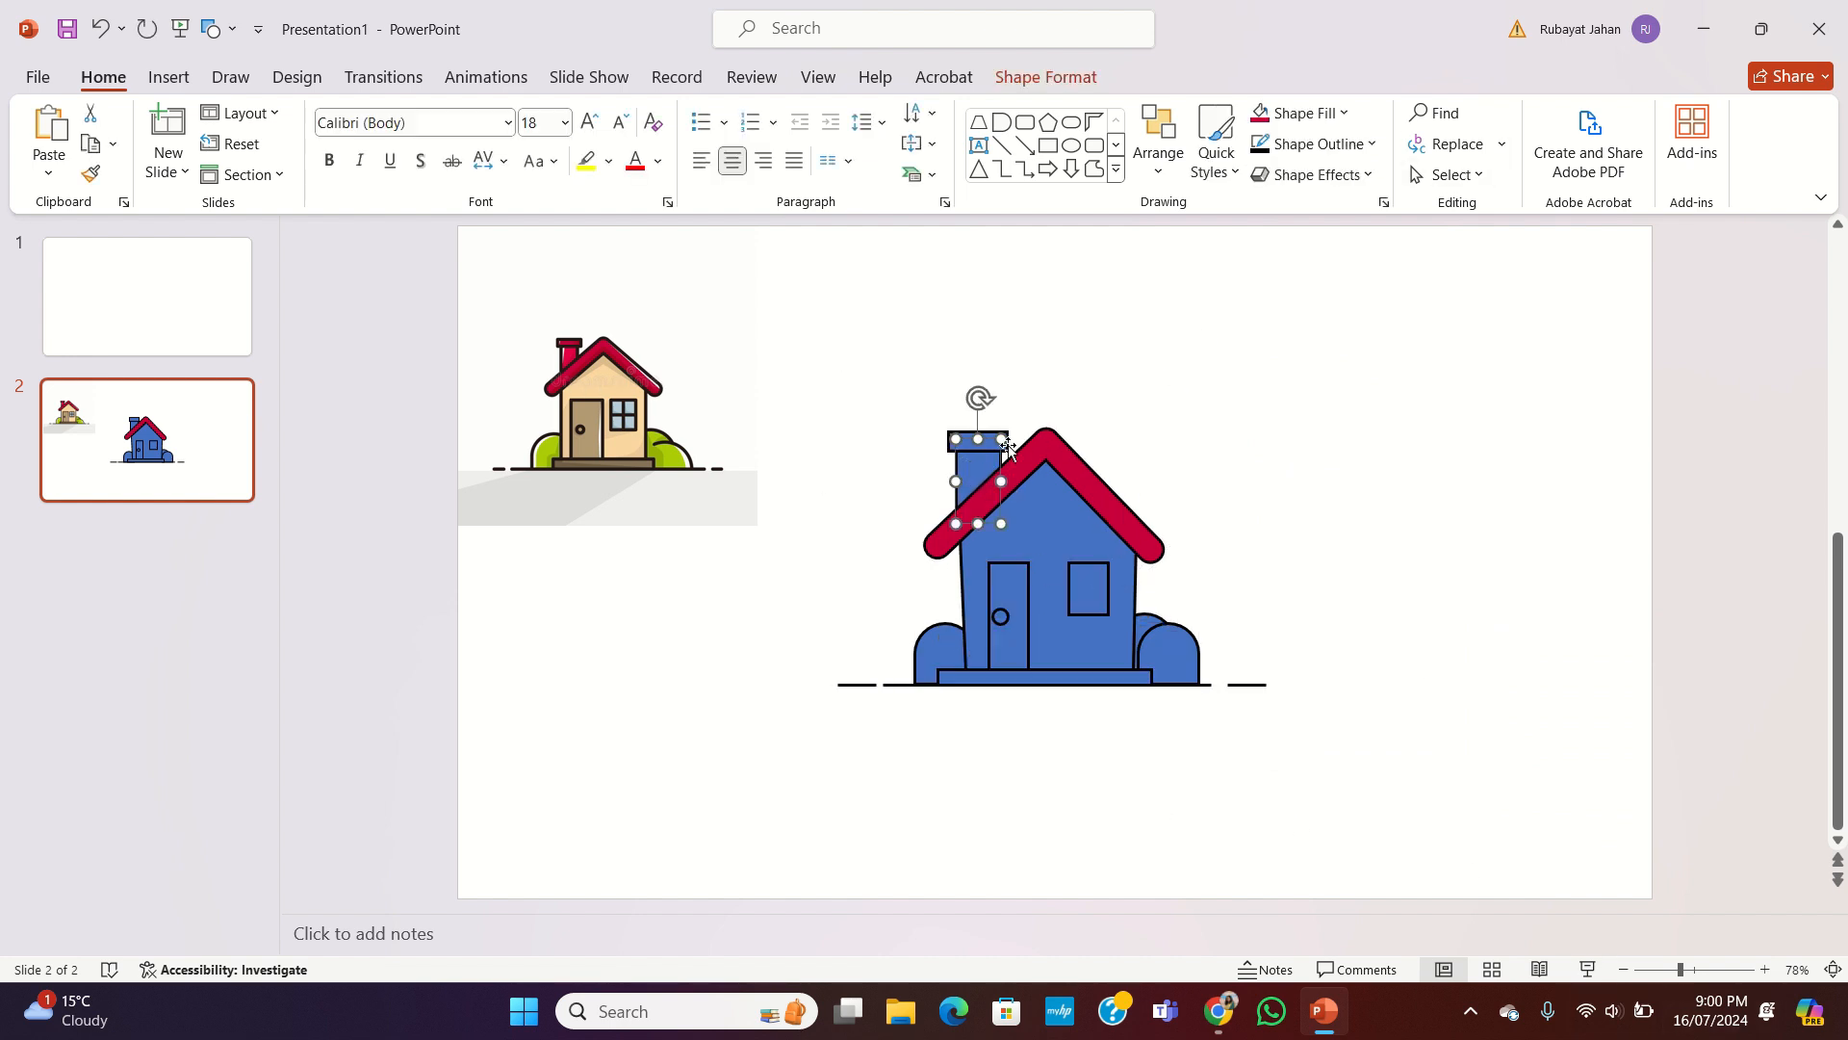
{"action": "left_click", "coordinate": [1006, 444], "text": "shift"}
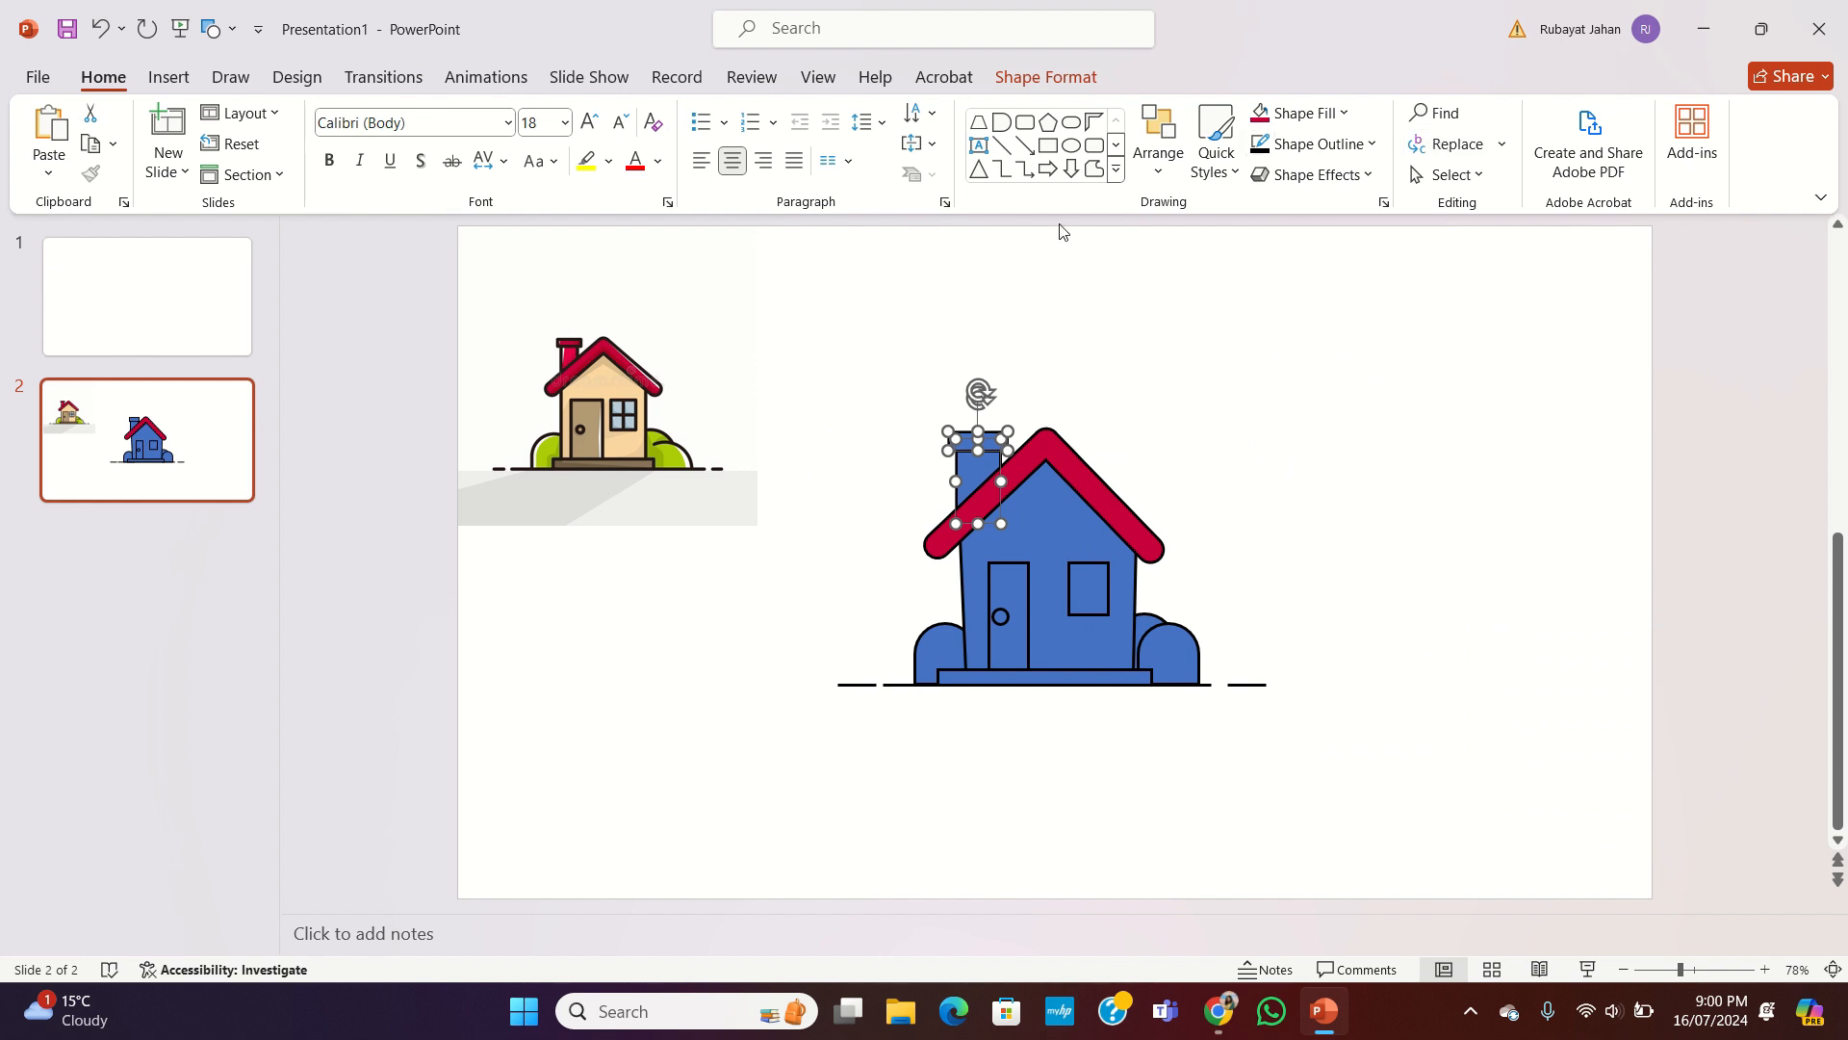
{"action": "left_click", "coordinate": [1293, 111]}
{"action": "left_click", "coordinate": [1250, 616]}
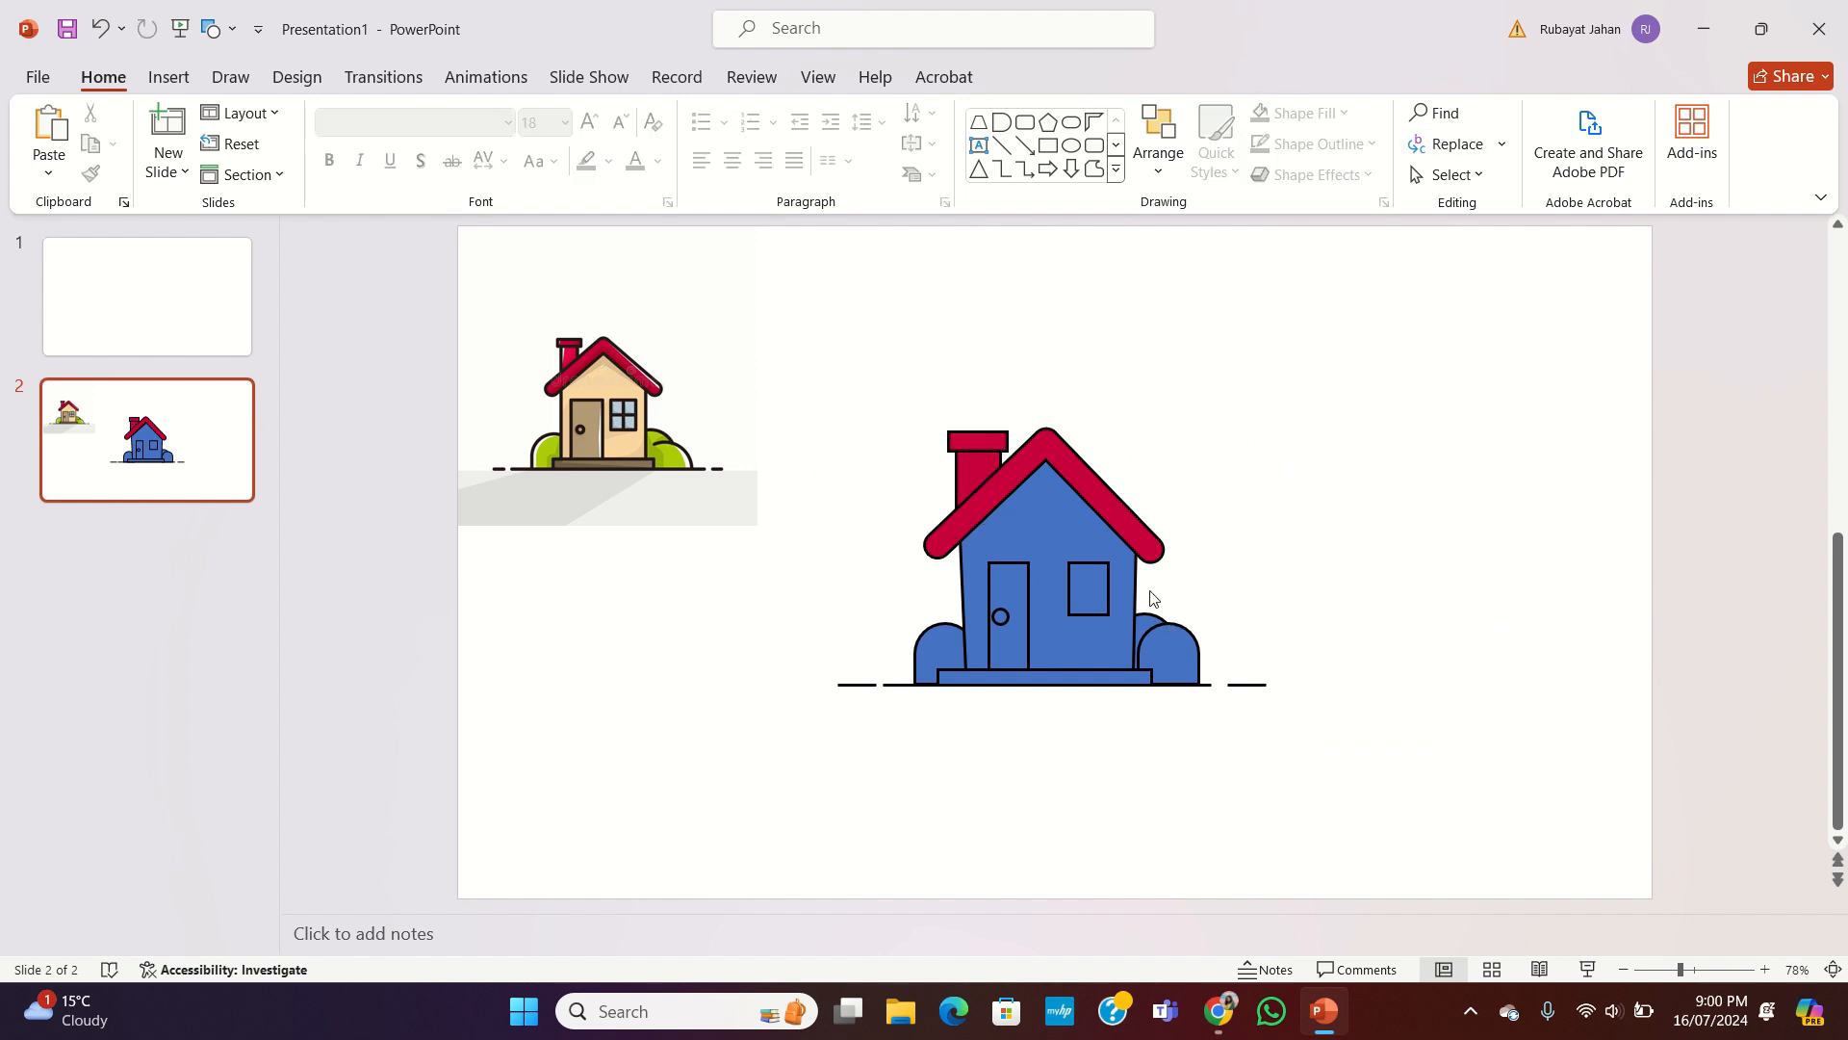
Step: Fill the house wall with the cream colour sampled from the reference picture's wall using the Eyedropper
{"action": "left_click", "coordinate": [1041, 522]}
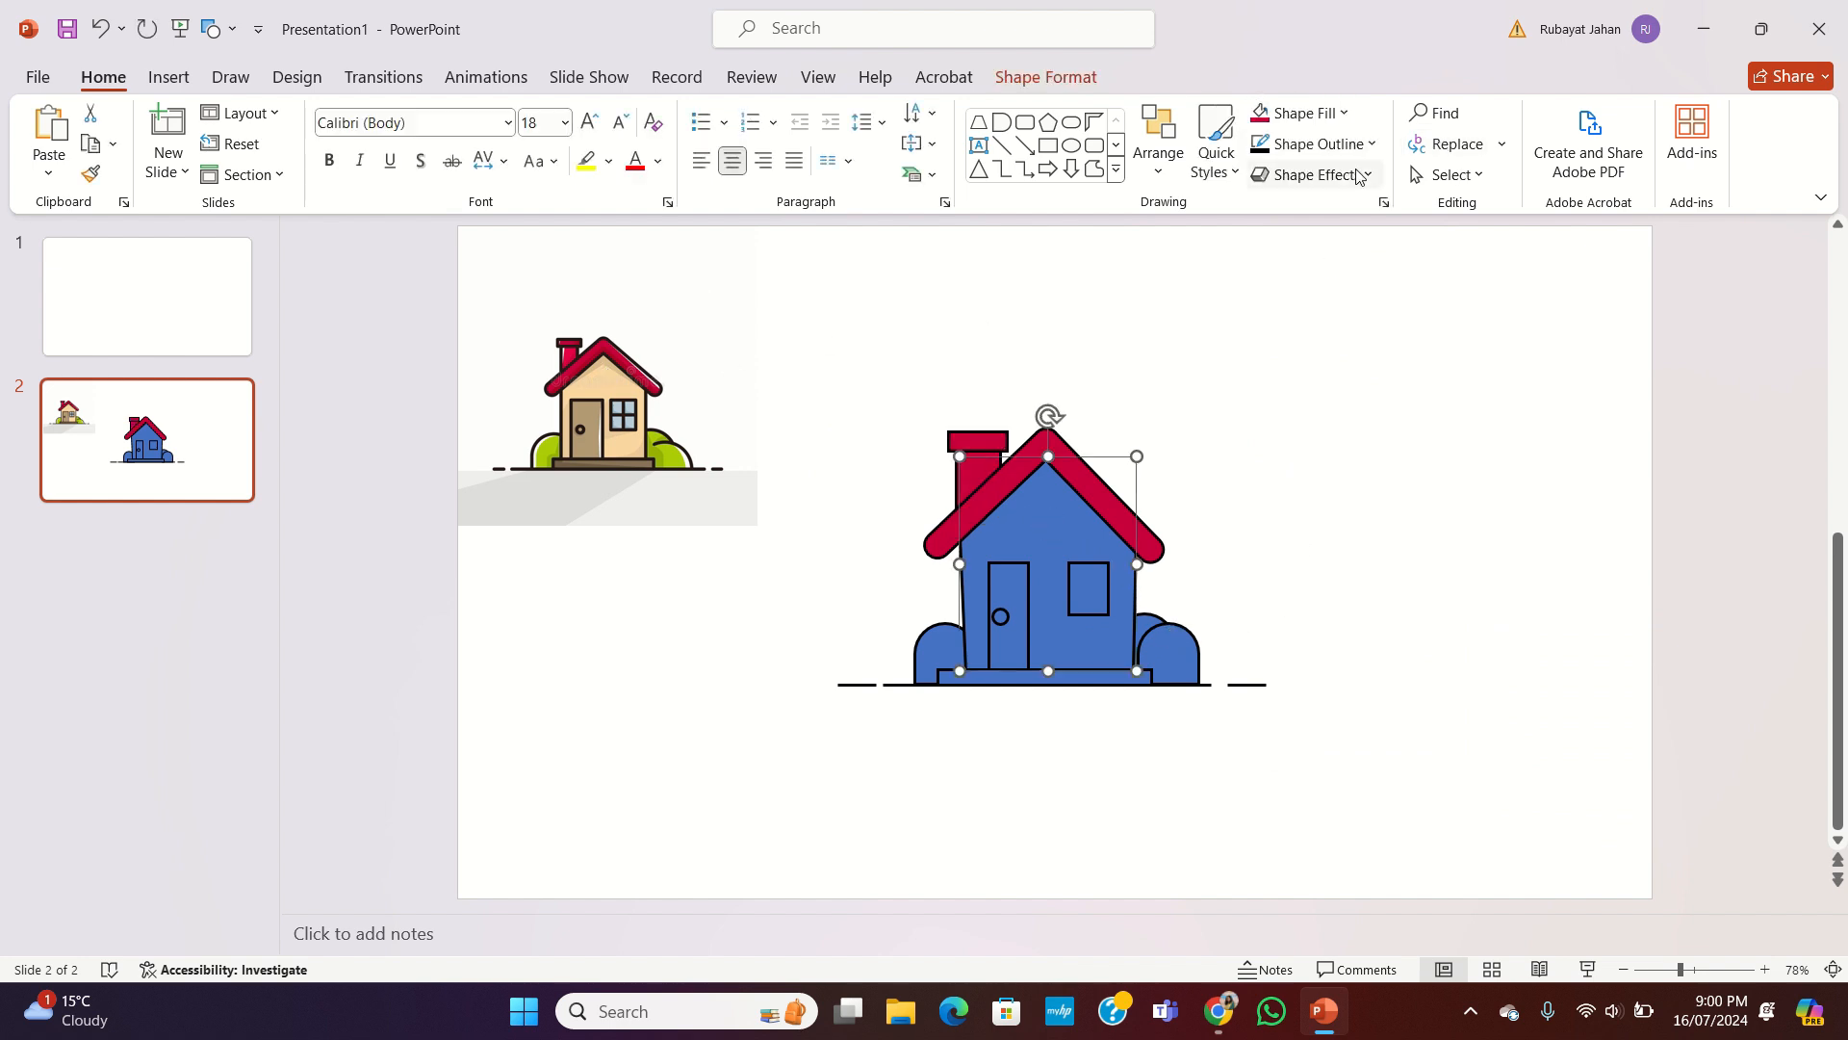
{"action": "left_click", "coordinate": [1344, 114]}
{"action": "left_click", "coordinate": [1314, 556]}
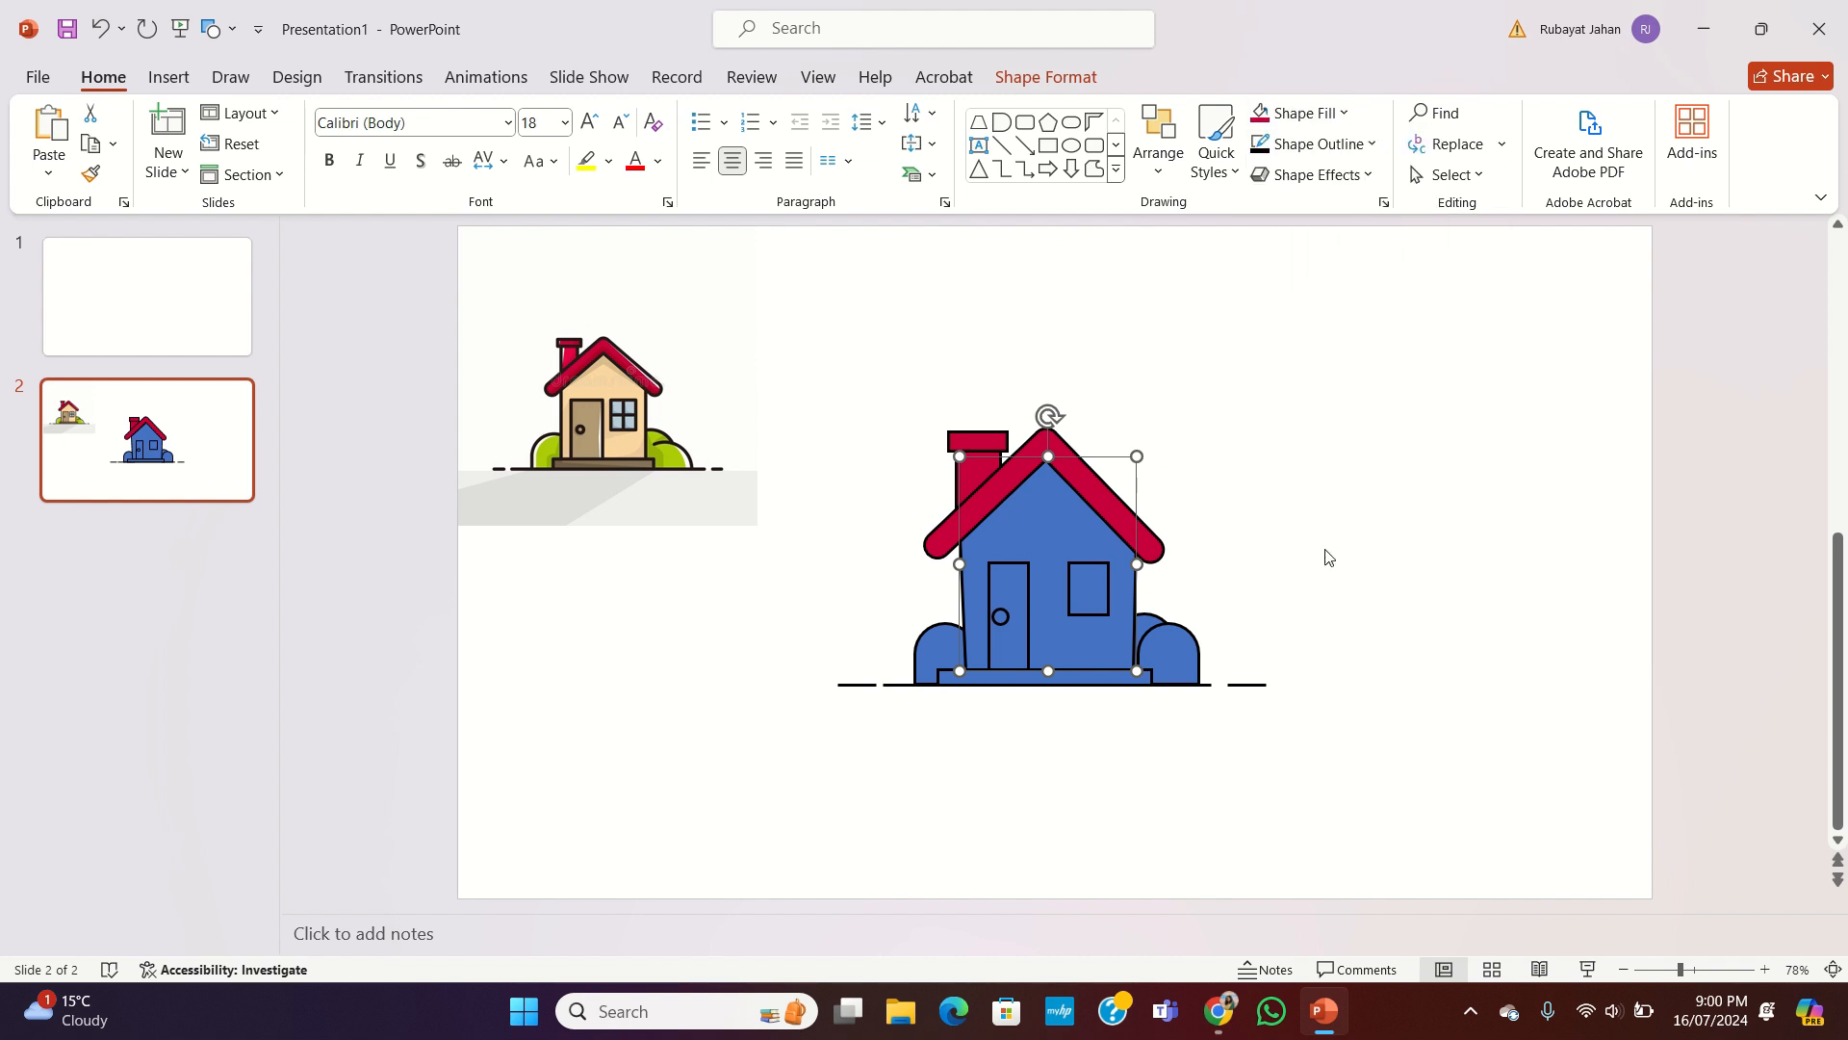
{"action": "left_click", "coordinate": [618, 383]}
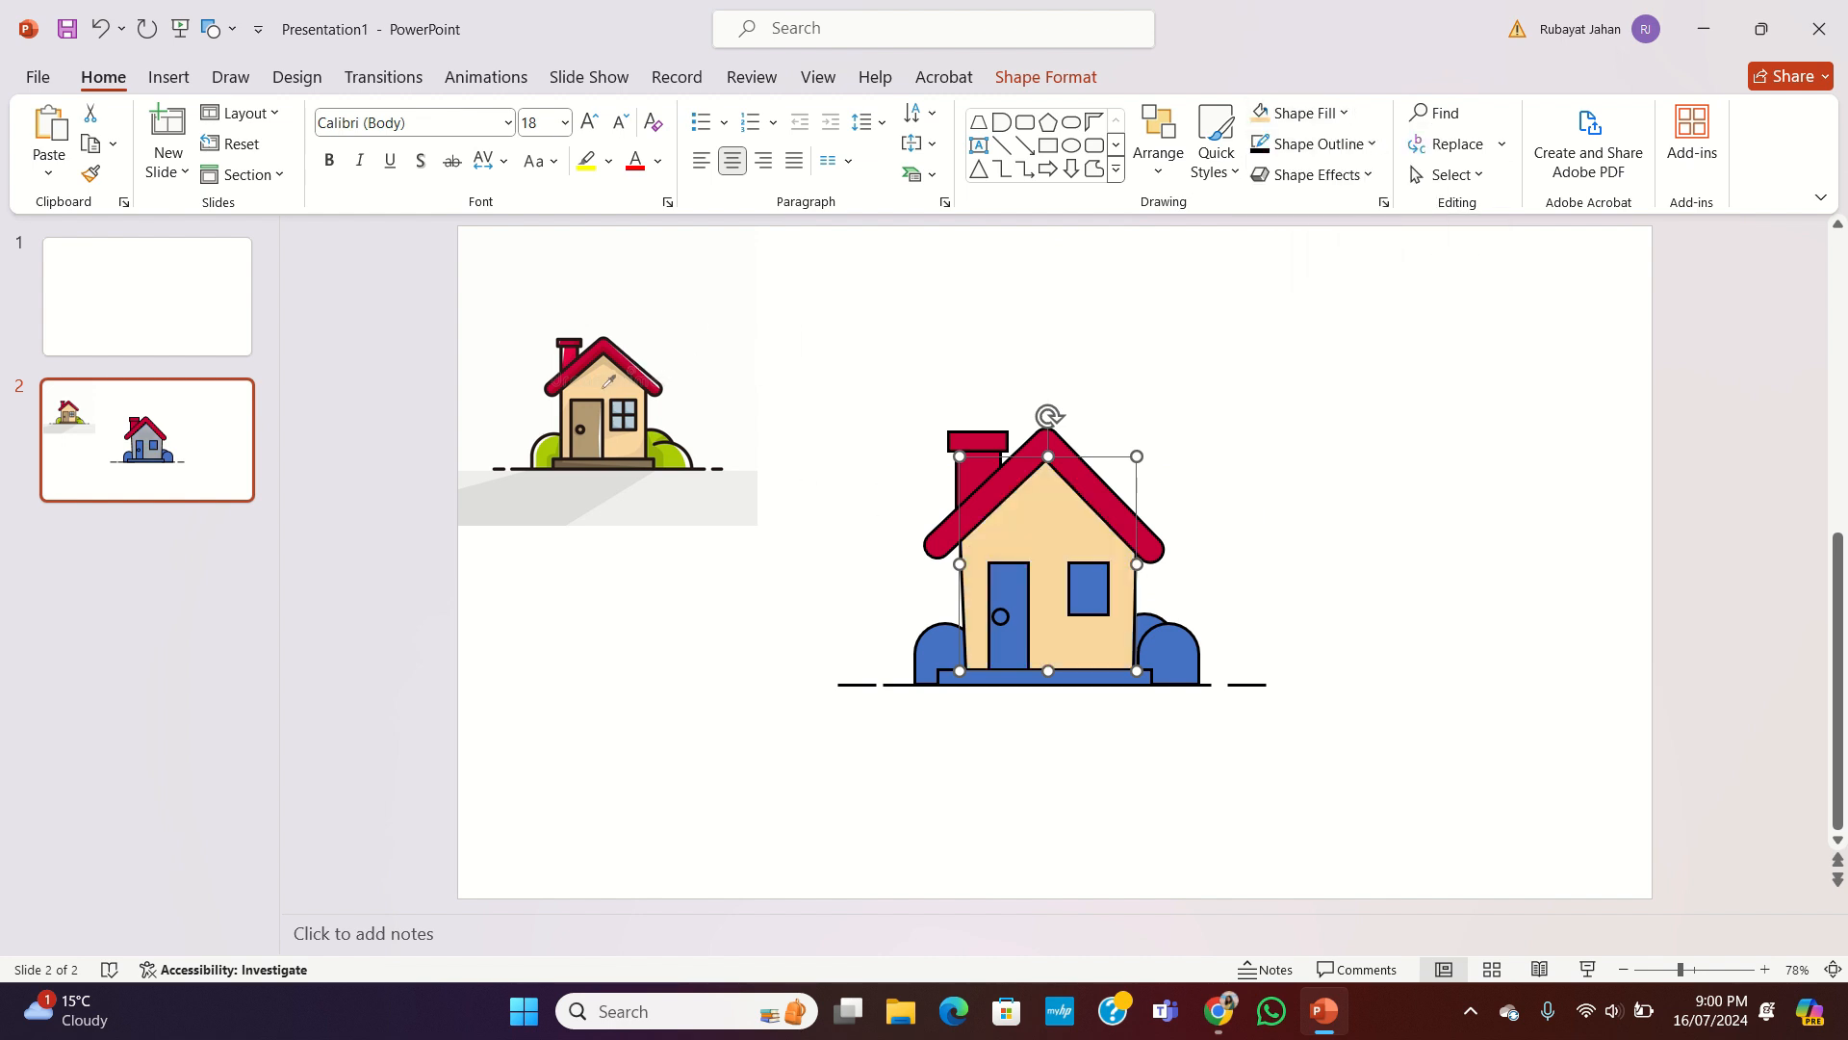
Step: Fill the door and its round knob with the brown sampled from the reference picture's door using the Eyedropper
{"action": "left_click", "coordinate": [1007, 589]}
{"action": "left_click", "coordinate": [1345, 113]}
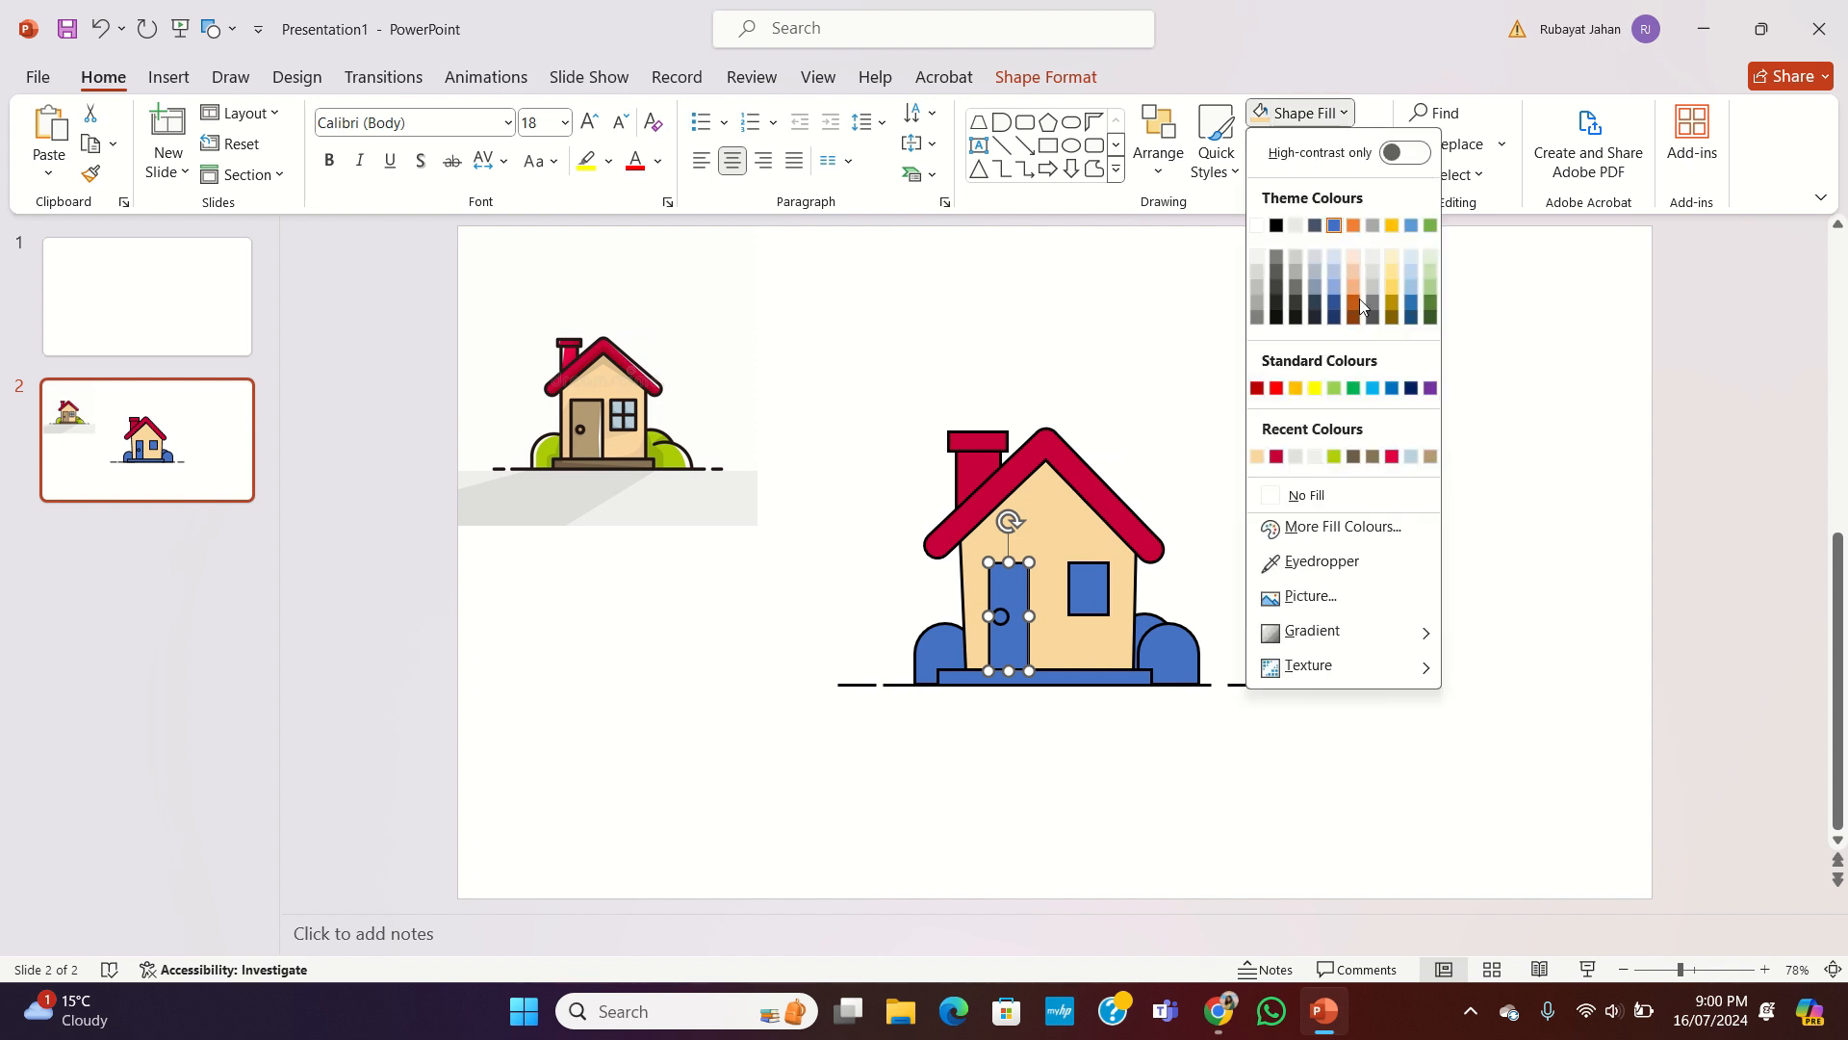
{"action": "left_click", "coordinate": [1320, 566]}
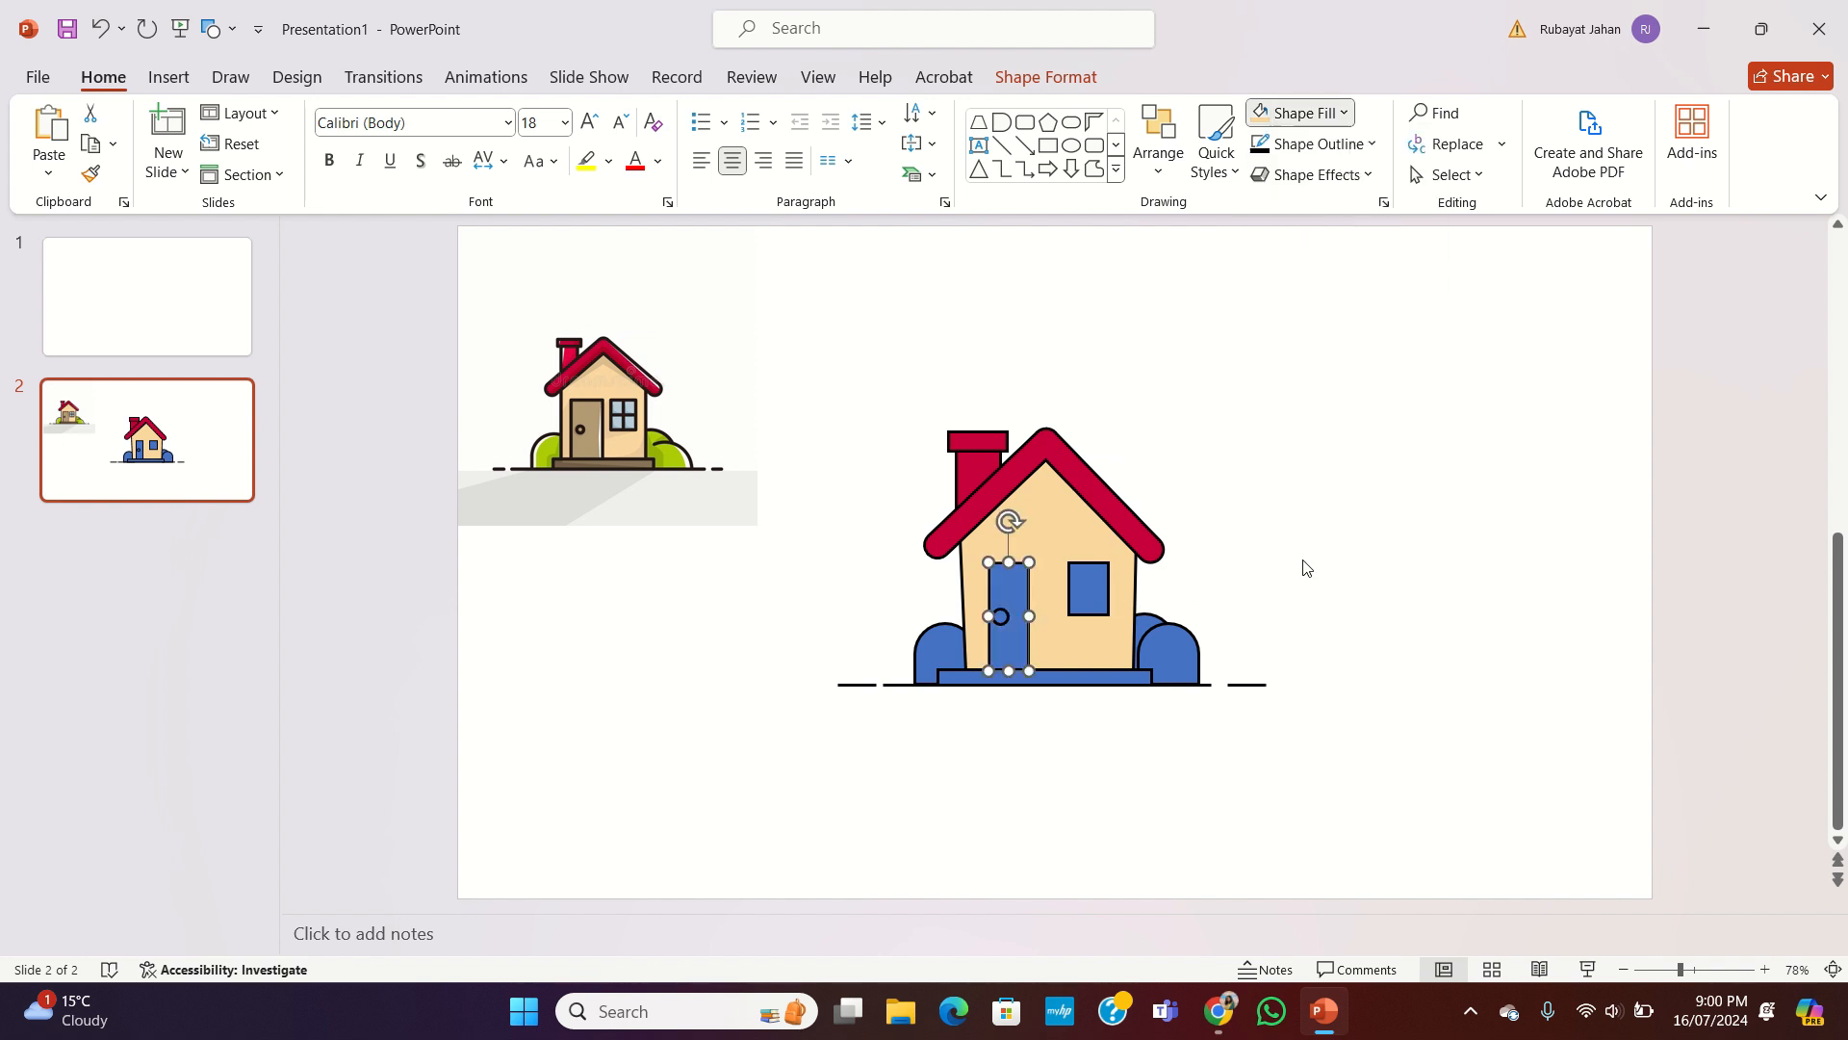
{"action": "left_click", "coordinate": [590, 407]}
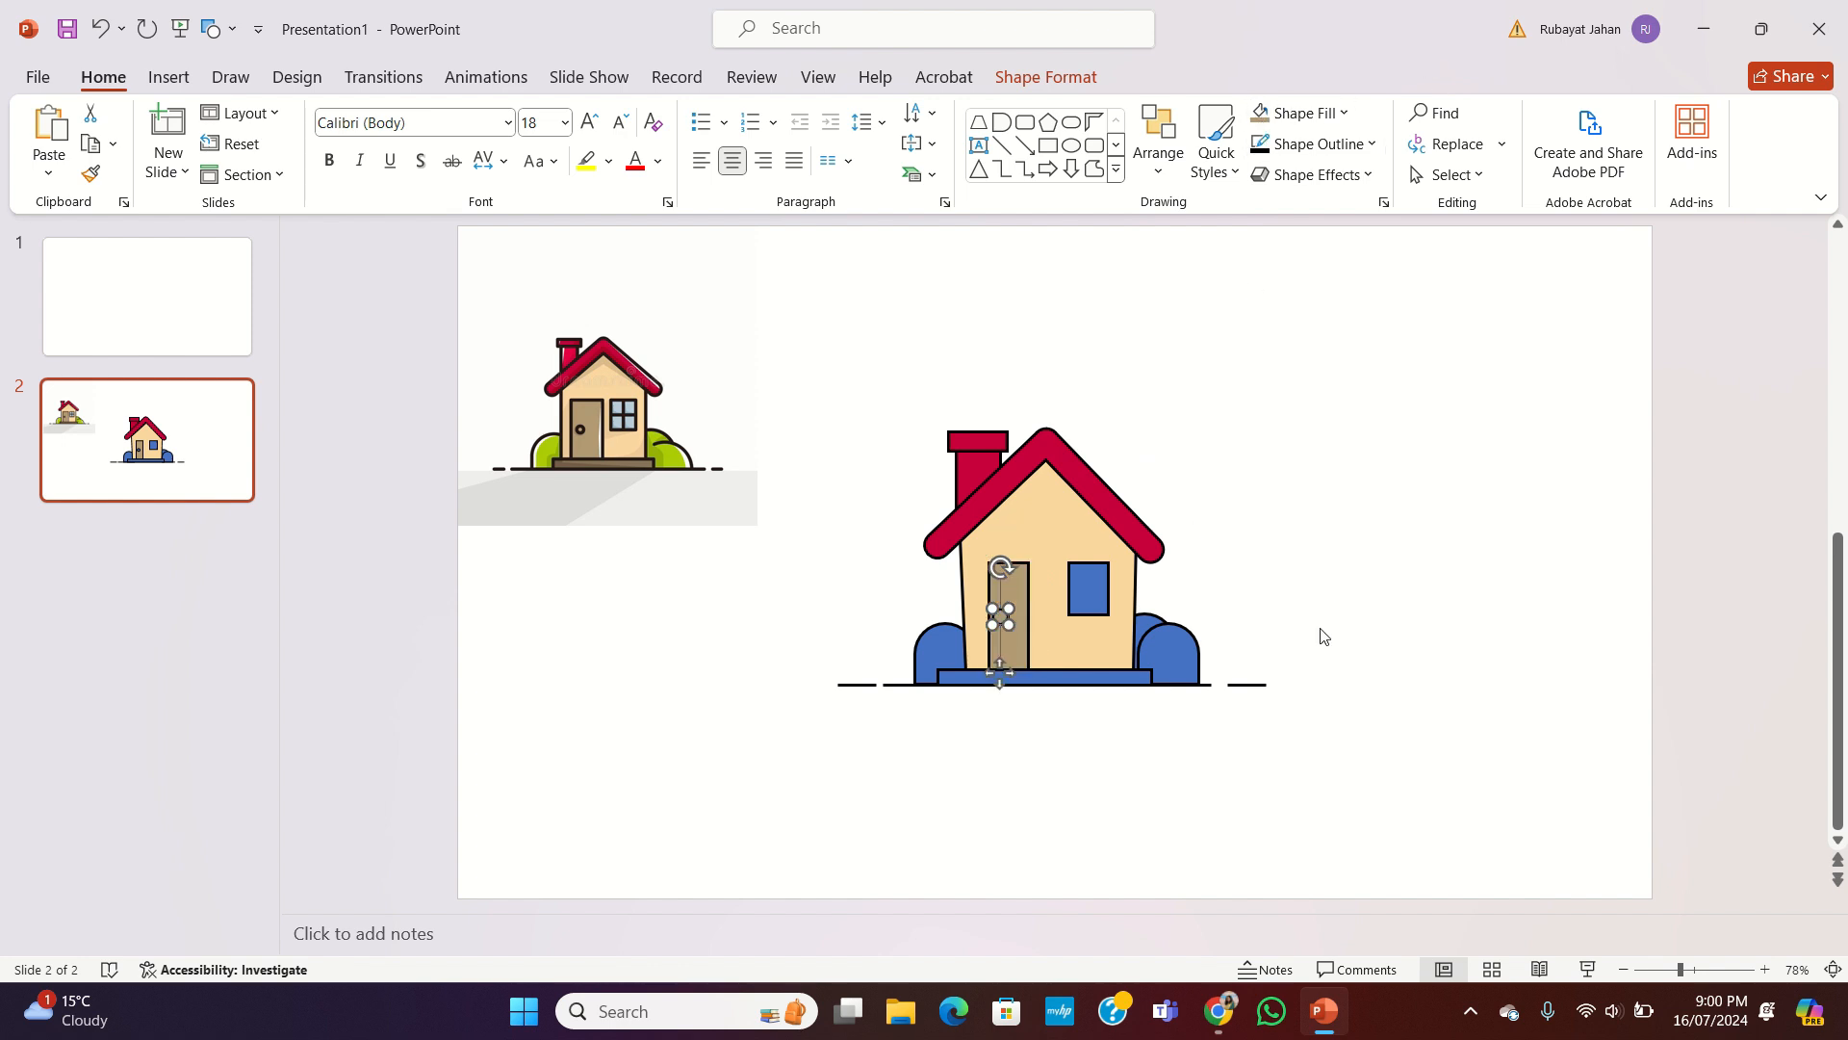
Step: Fill the window with the light blue sampled from the reference picture's window using the Eyedropper
{"action": "left_click", "coordinate": [1098, 603]}
{"action": "left_click", "coordinate": [1343, 112]}
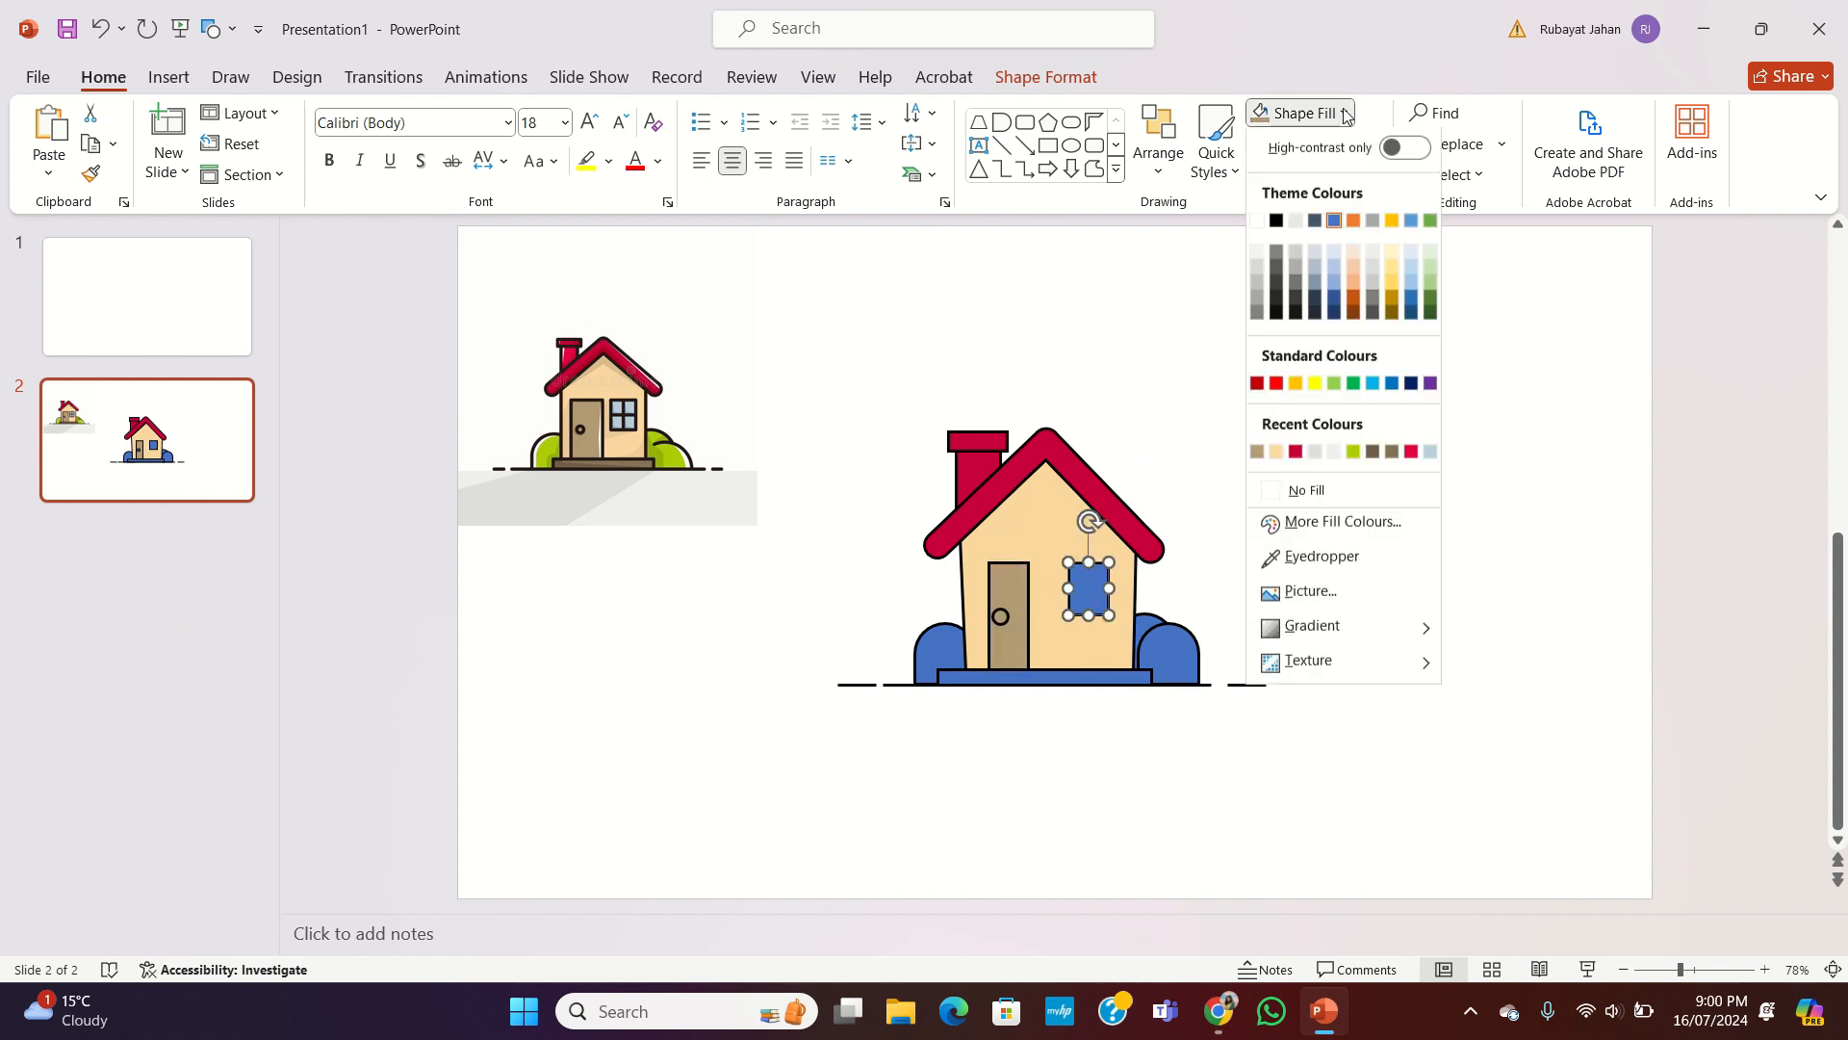
{"action": "left_click", "coordinate": [1302, 556]}
{"action": "left_click", "coordinate": [621, 412]}
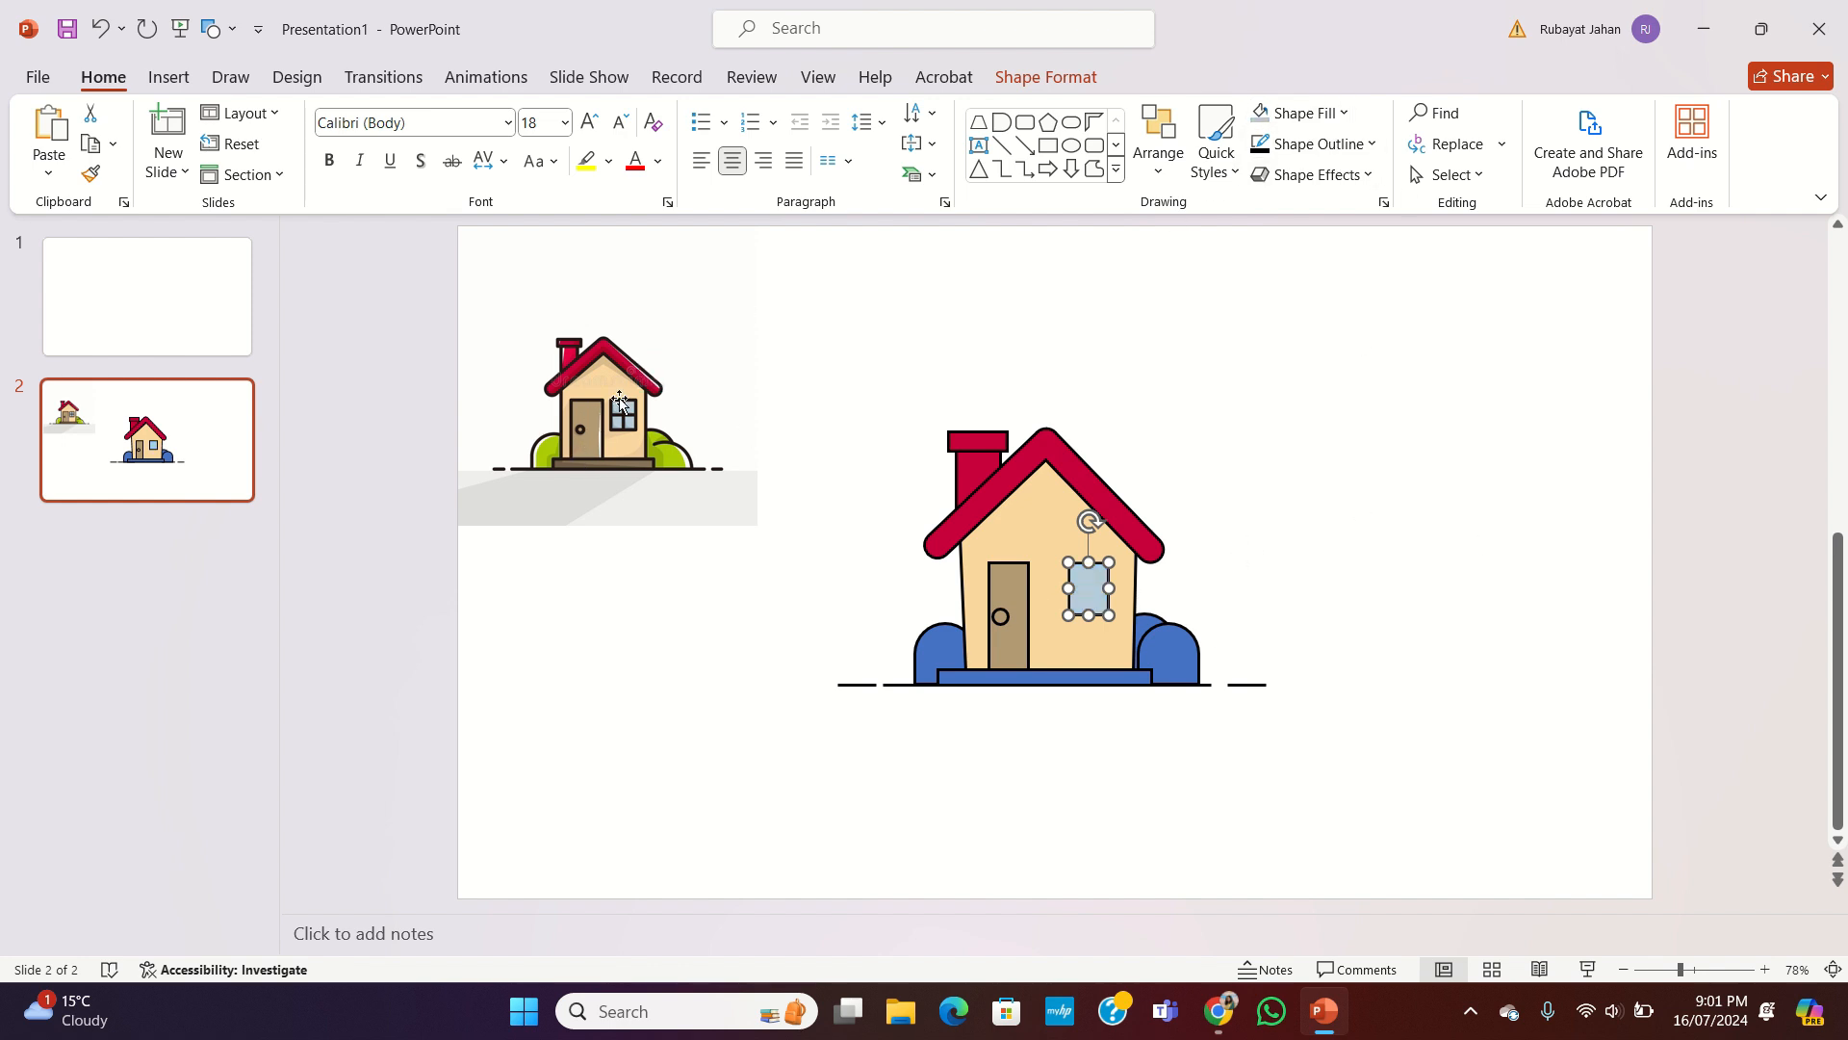
{"action": "left_click", "coordinate": [1343, 568]}
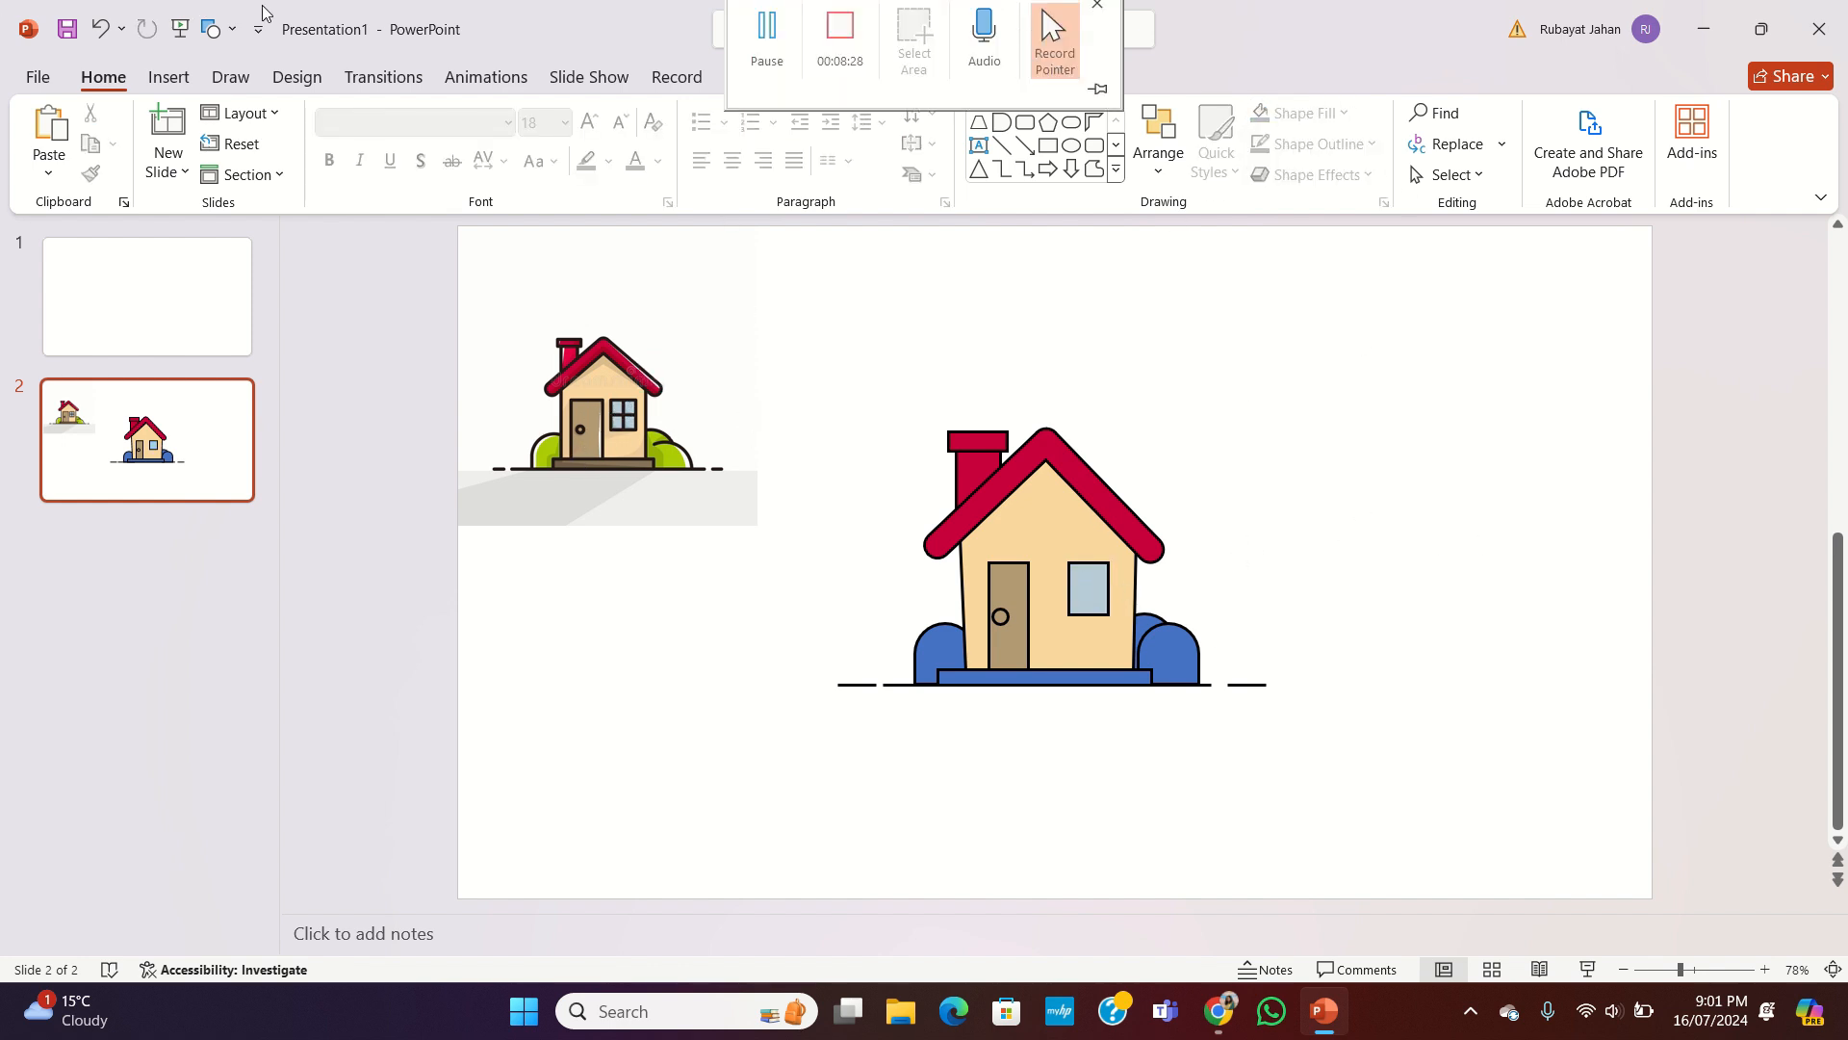
Step: Draw a vertical line about 1.5 cm long and a horizontal line crossing at the window's centre as glazing bars
{"action": "left_click", "coordinate": [235, 31]}
{"action": "left_click", "coordinate": [373, 96]}
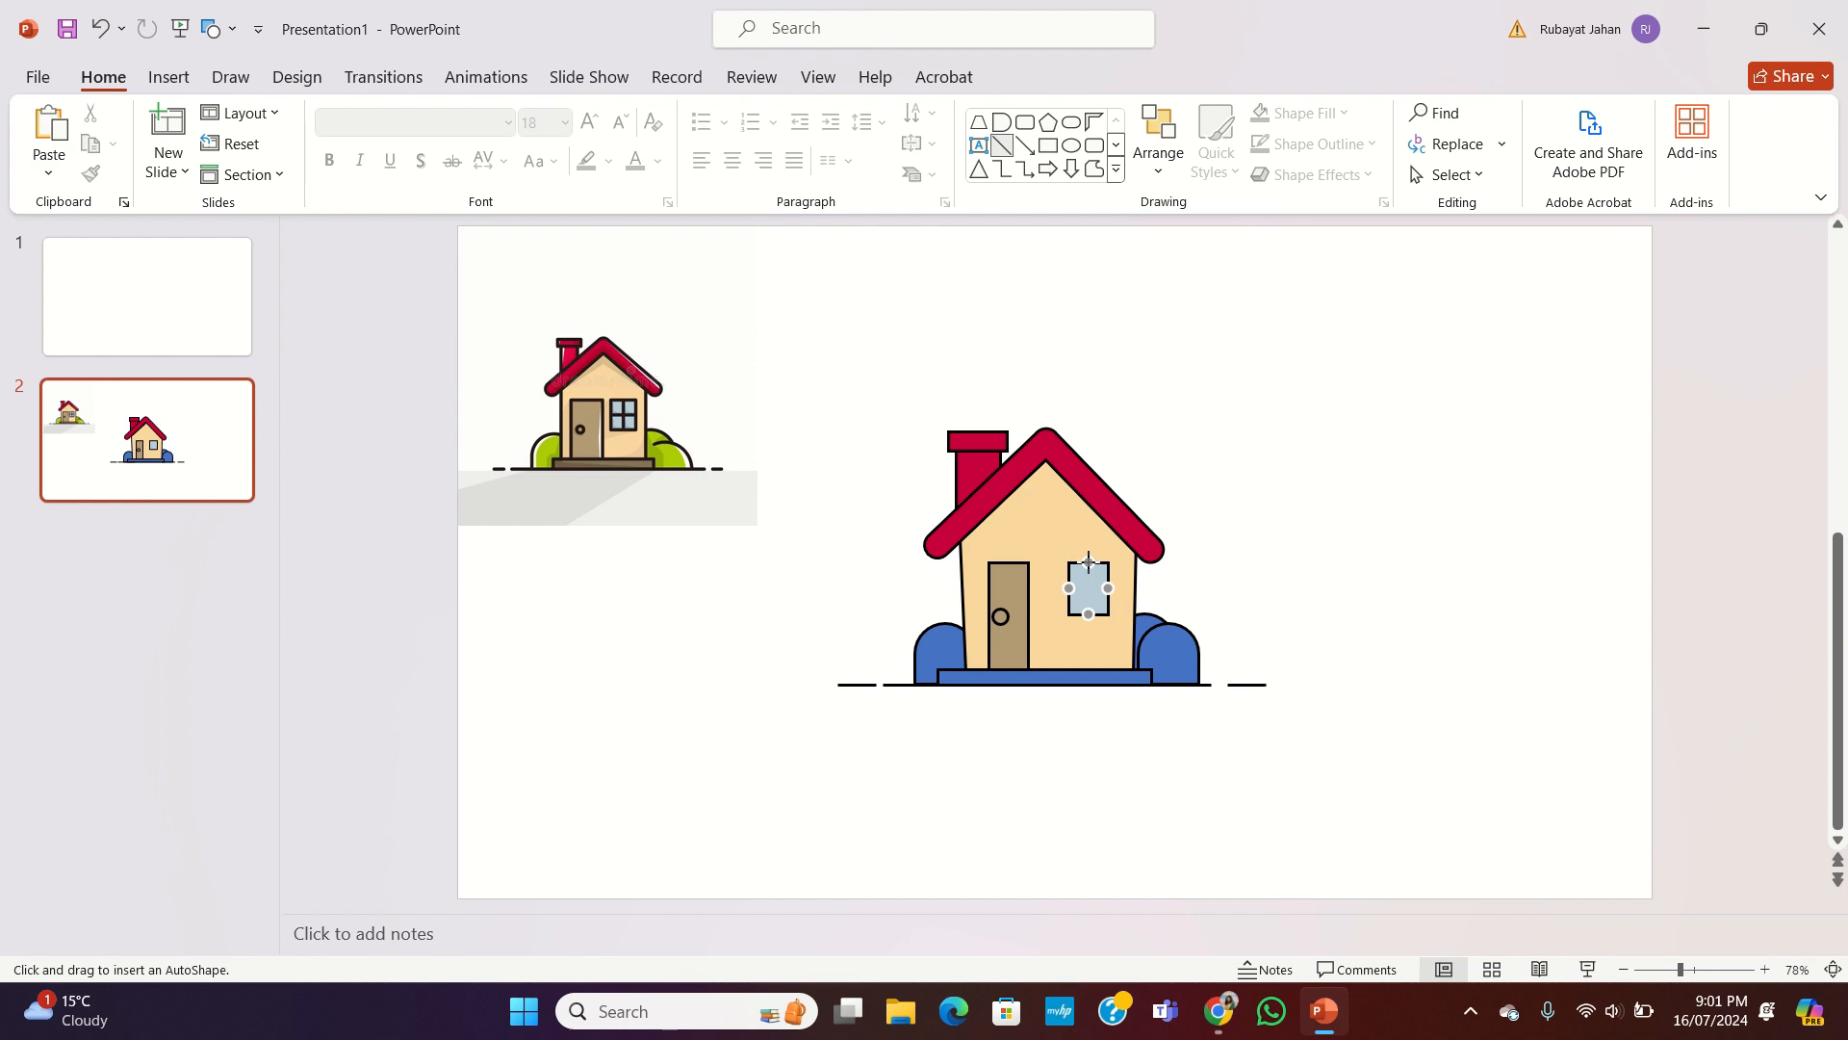
{"action": "left_click_drag", "start_coordinate": [1085, 609], "coordinate": [1089, 614]}
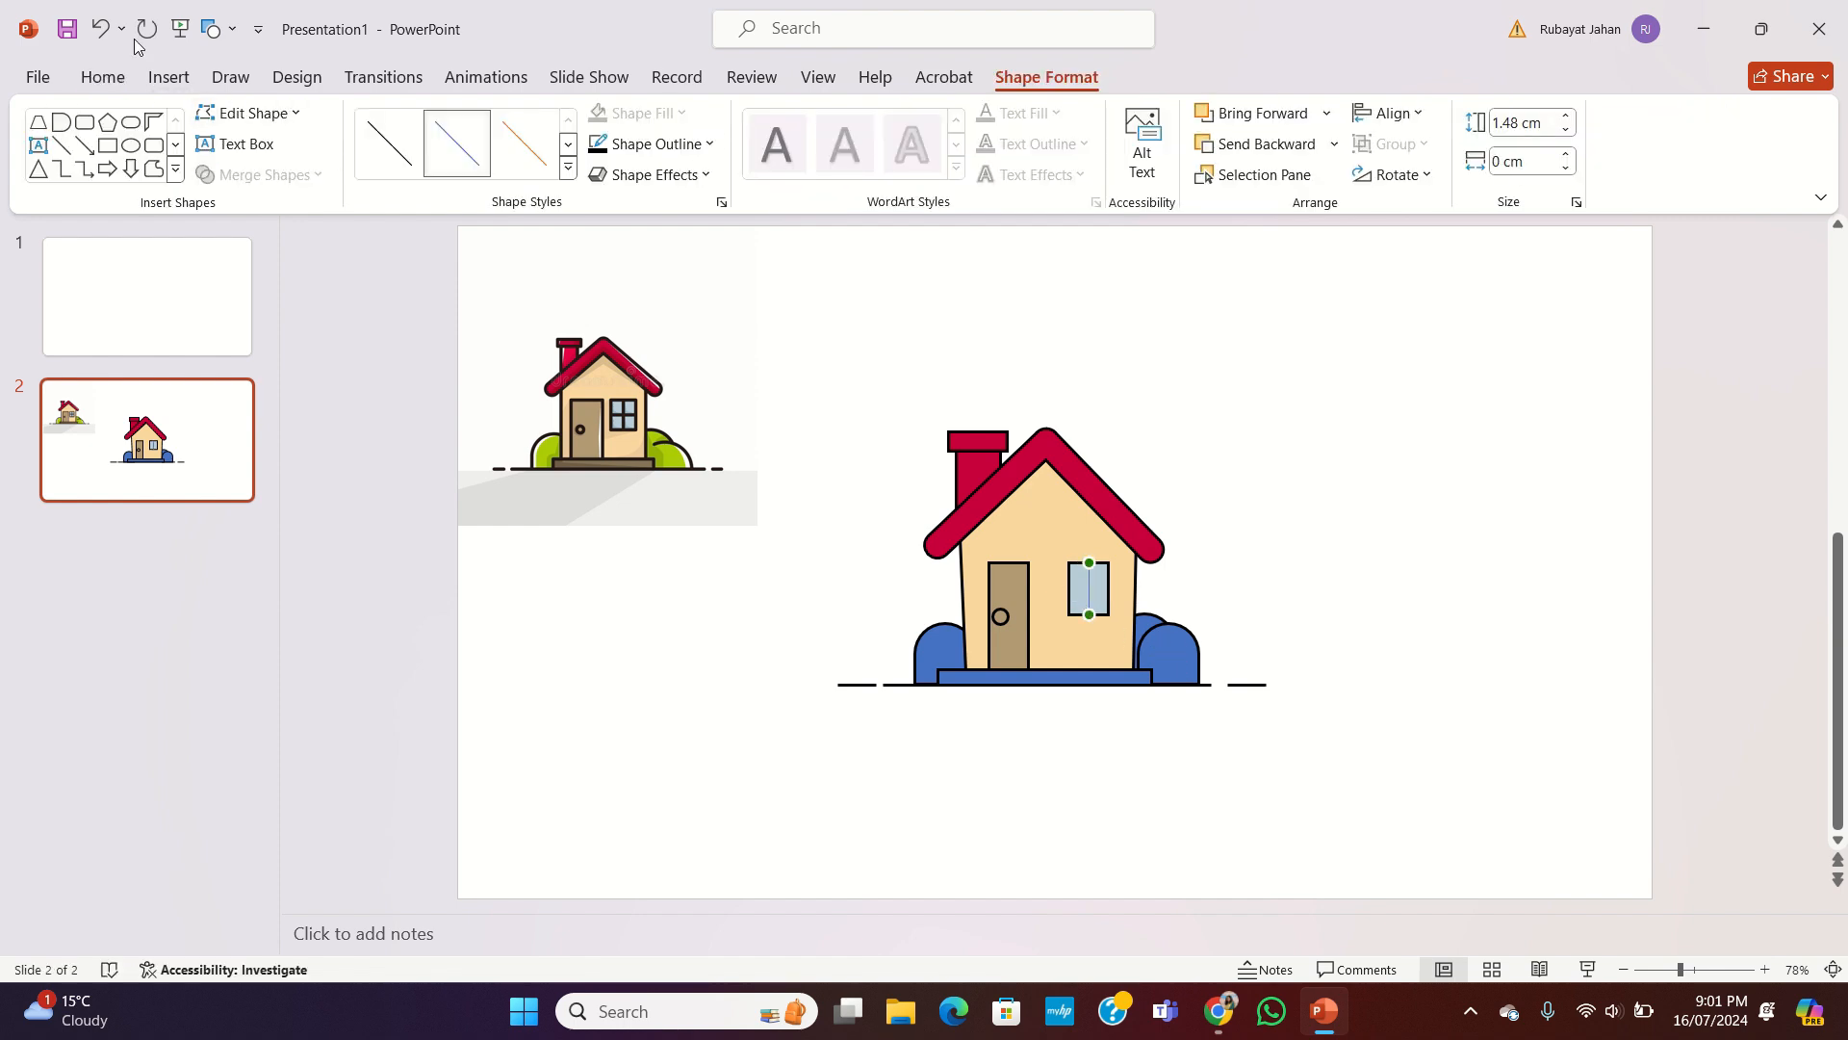
{"action": "left_click", "coordinate": [232, 29]}
{"action": "left_click", "coordinate": [373, 95]}
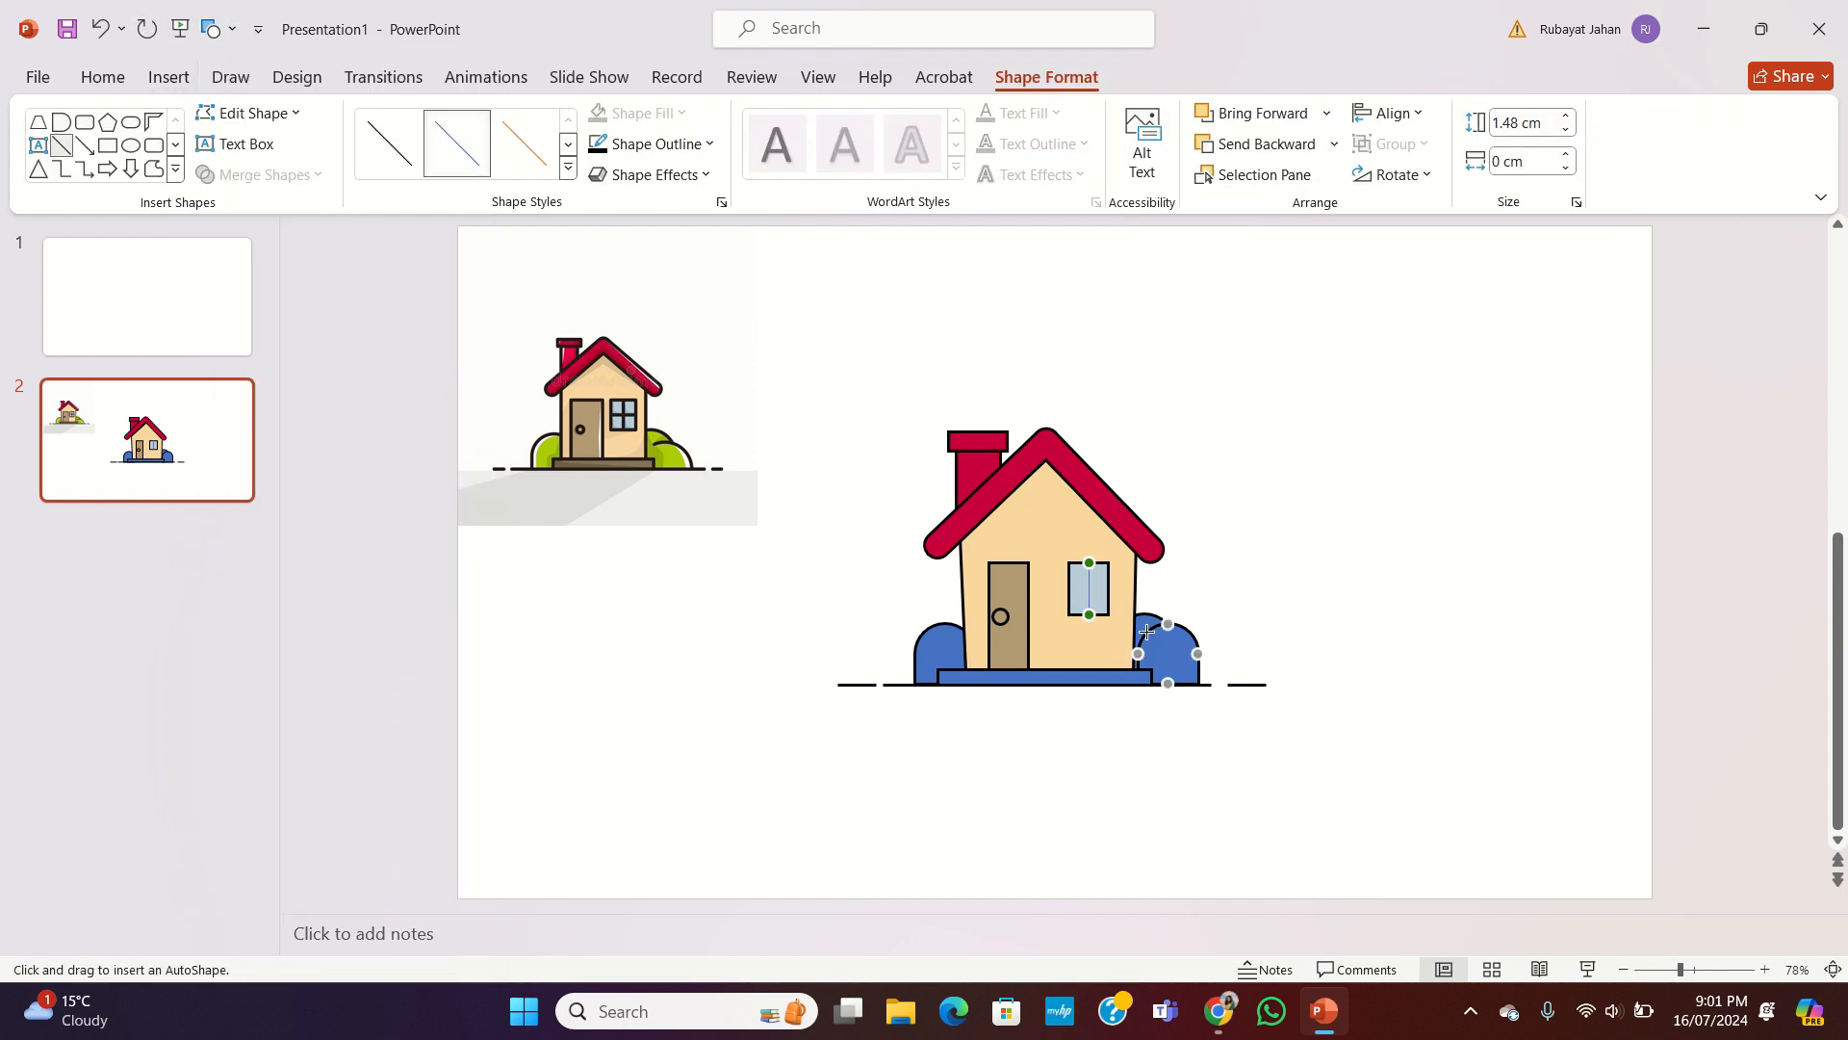
{"action": "left_click_drag", "start_coordinate": [1068, 588], "coordinate": [1108, 588]}
Step: Make the outlines of both glazing bars in the window black and thicker
{"action": "left_click", "coordinate": [1089, 599], "text": "shift"}
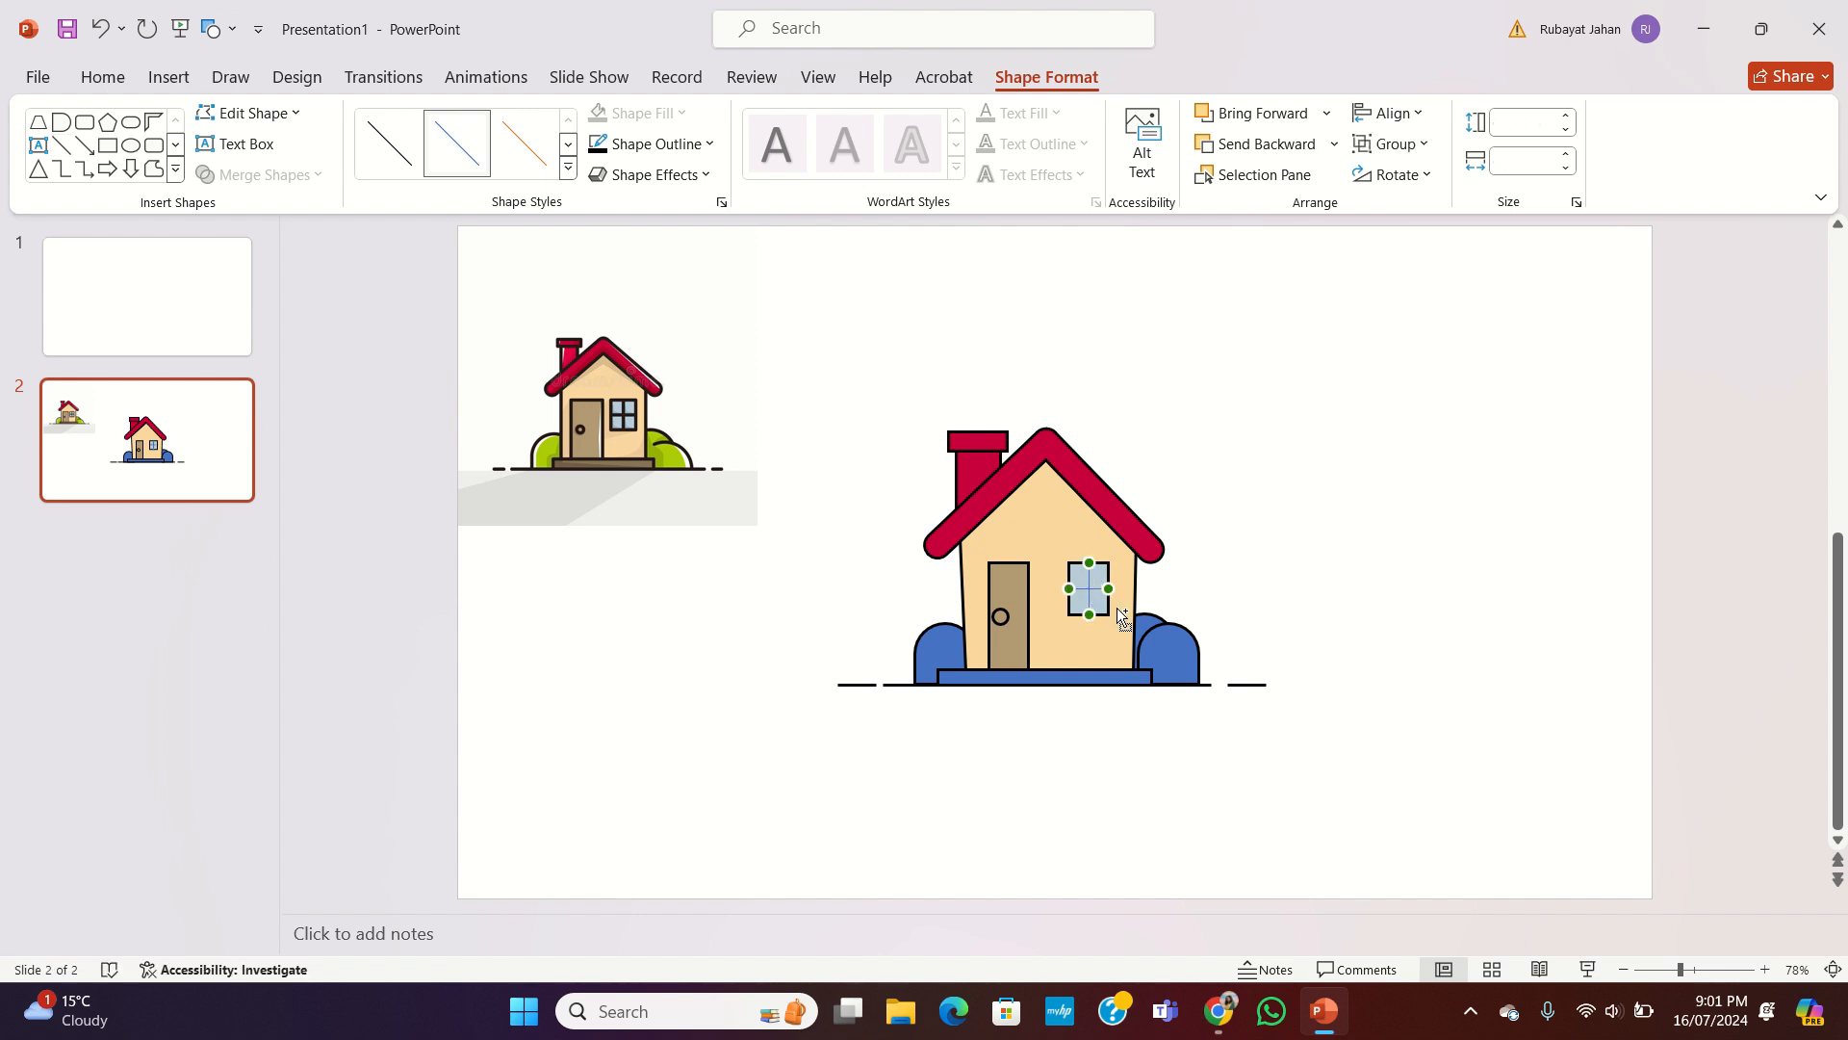
{"action": "left_click", "coordinate": [717, 149]}
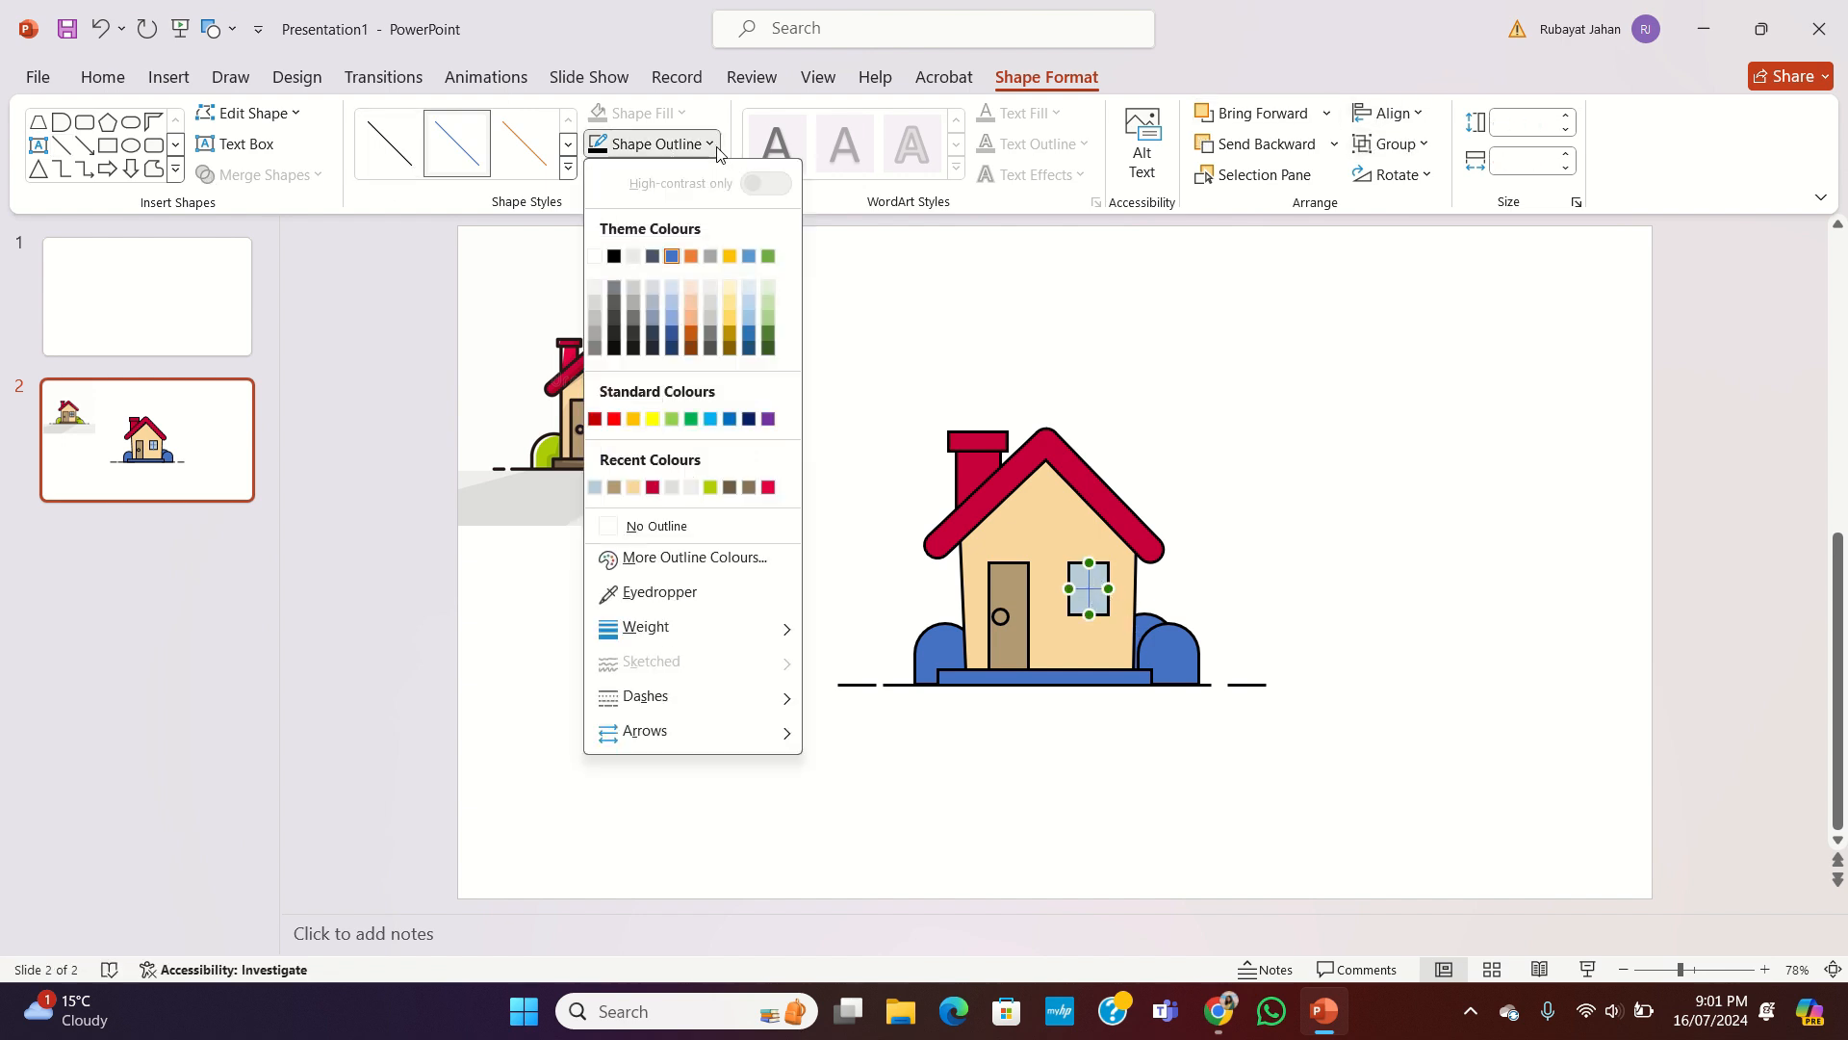
{"action": "mouse_move", "coordinate": [695, 635]}
{"action": "left_click", "coordinate": [944, 791]}
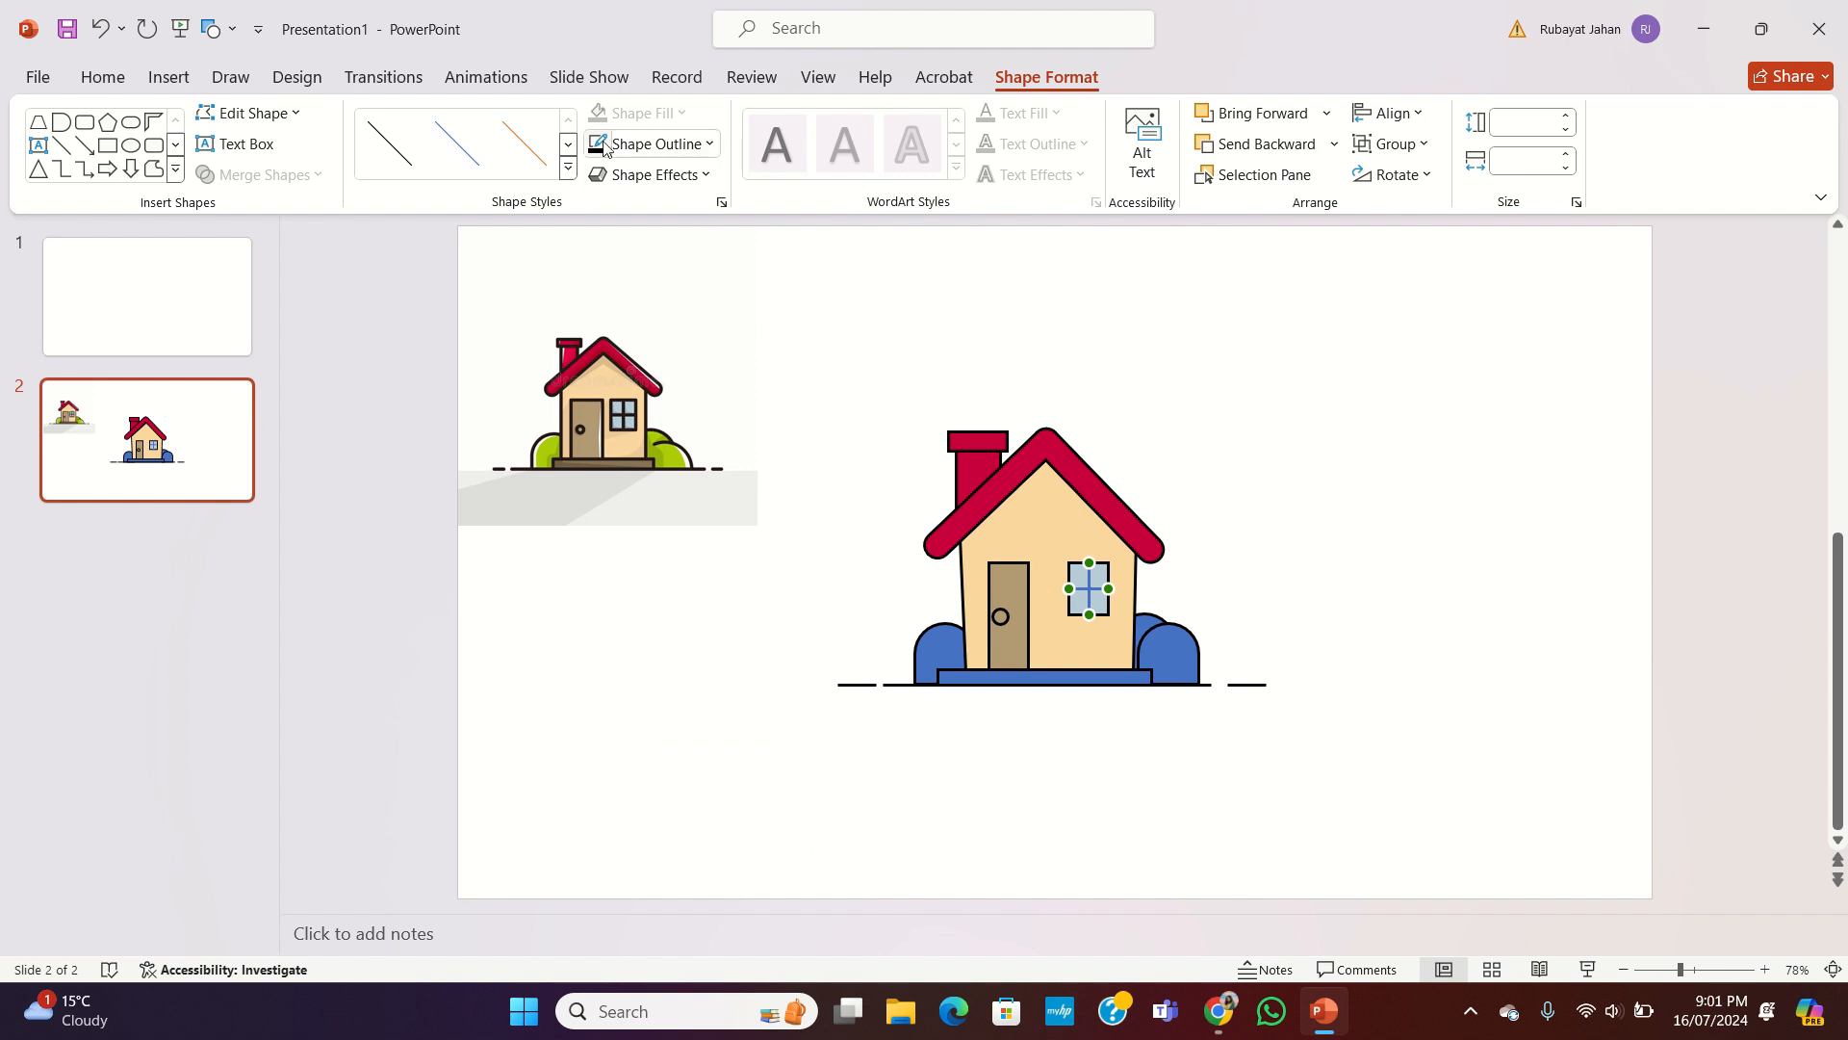
{"action": "left_click", "coordinate": [1435, 647]}
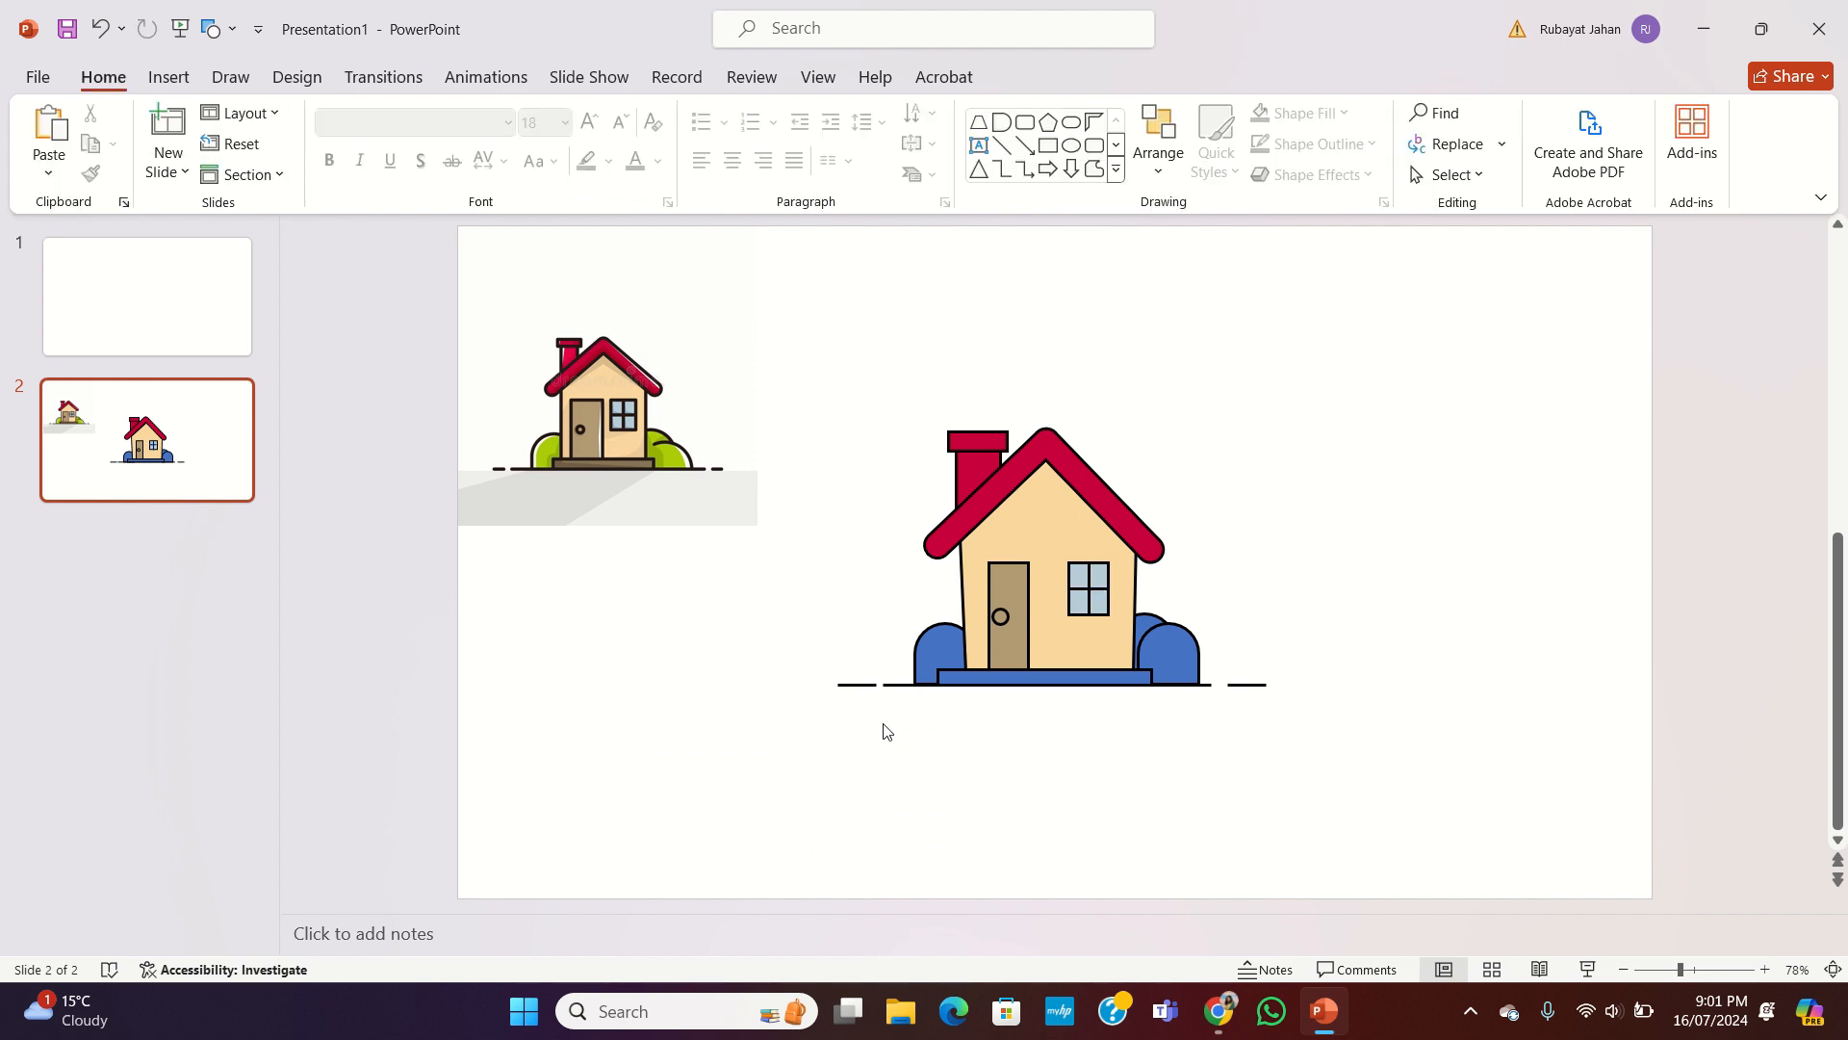
Step: Fill the doorstep rectangle below the house with the dark brown sampled from the reference picture's doorstep using the Eyedropper
{"action": "left_click", "coordinate": [1111, 683]}
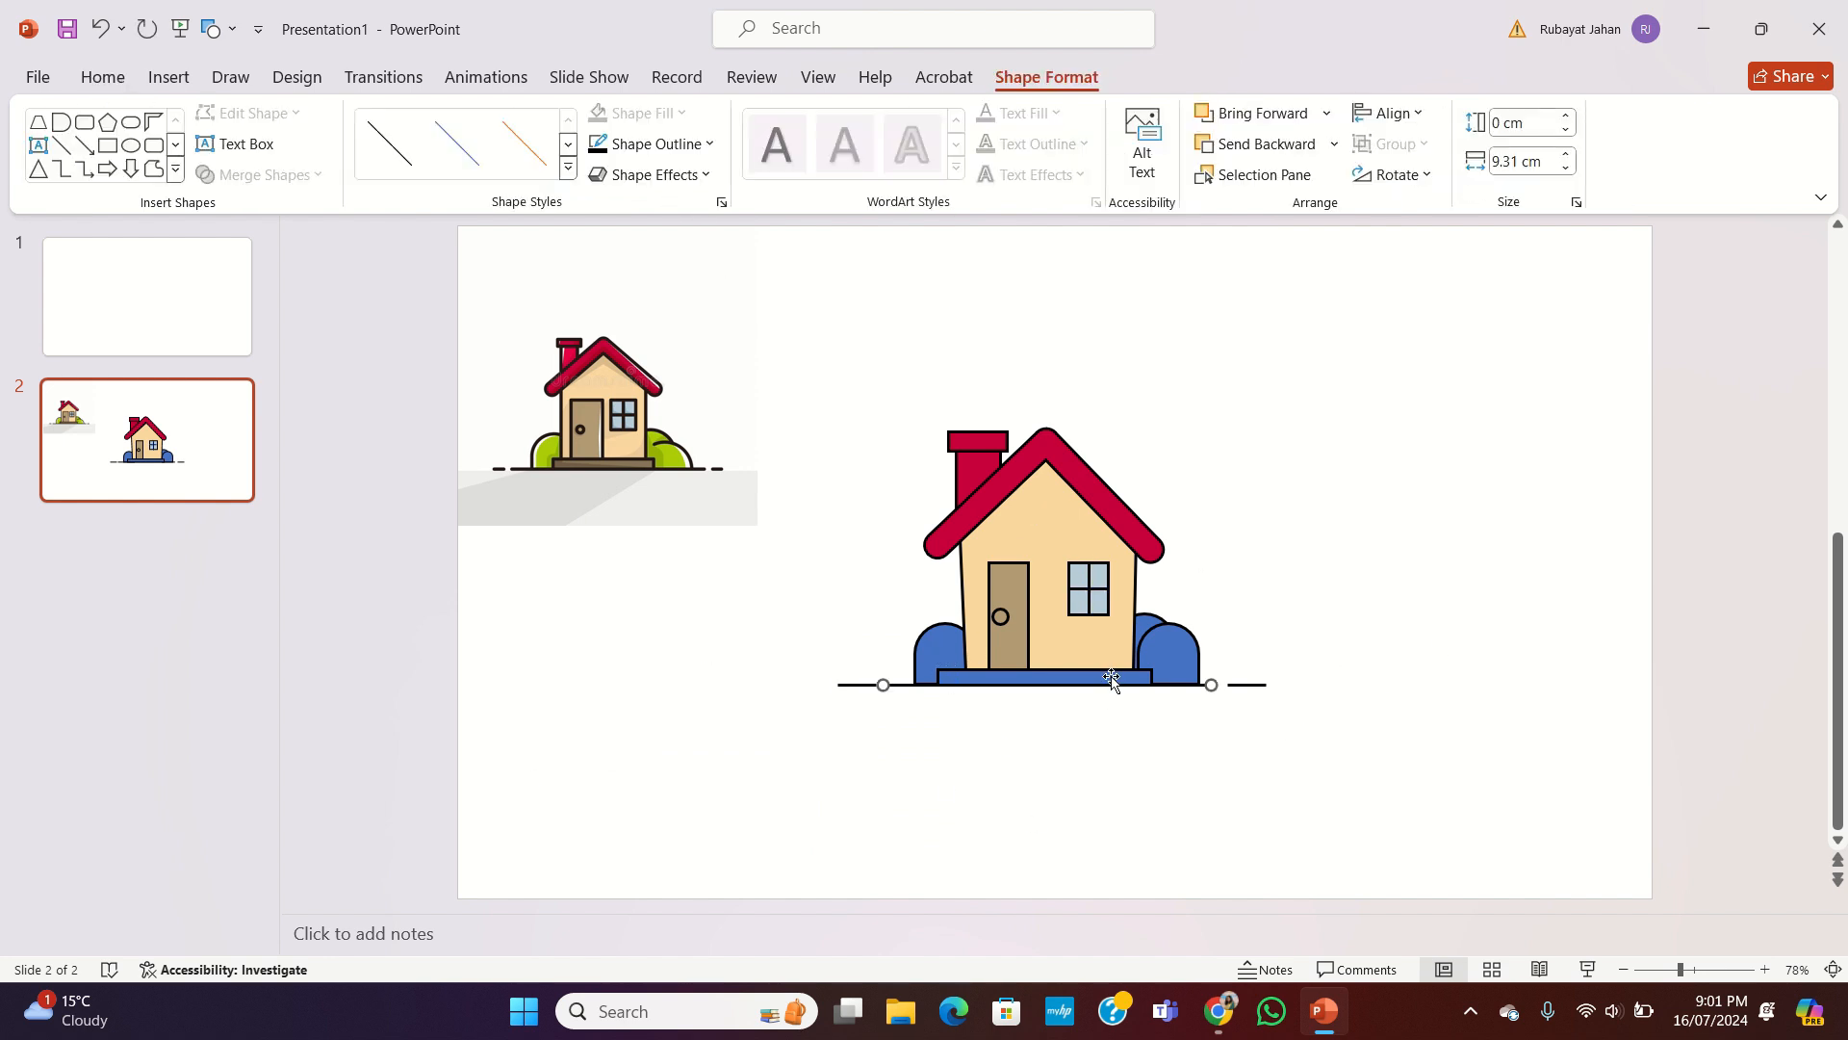
{"action": "left_click", "coordinate": [1115, 677]}
{"action": "left_click", "coordinate": [684, 113]}
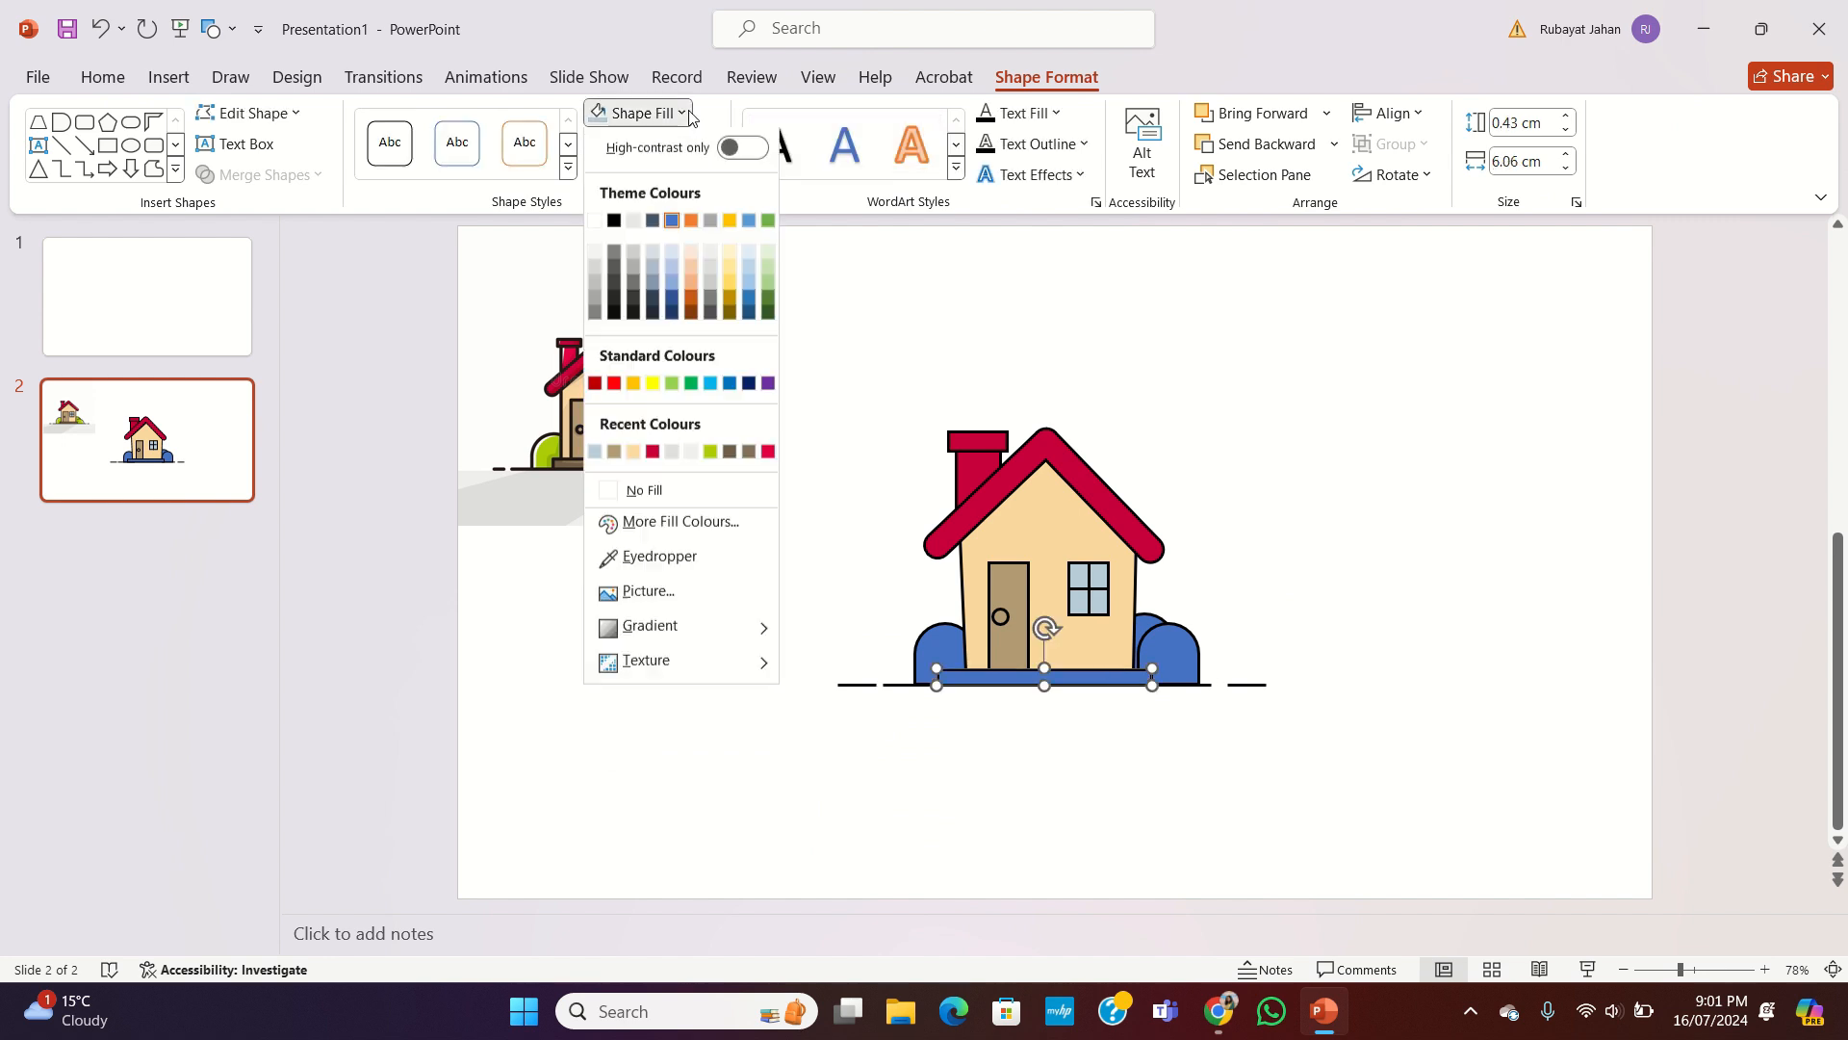
{"action": "left_click", "coordinate": [722, 561]}
{"action": "left_click", "coordinate": [594, 464]}
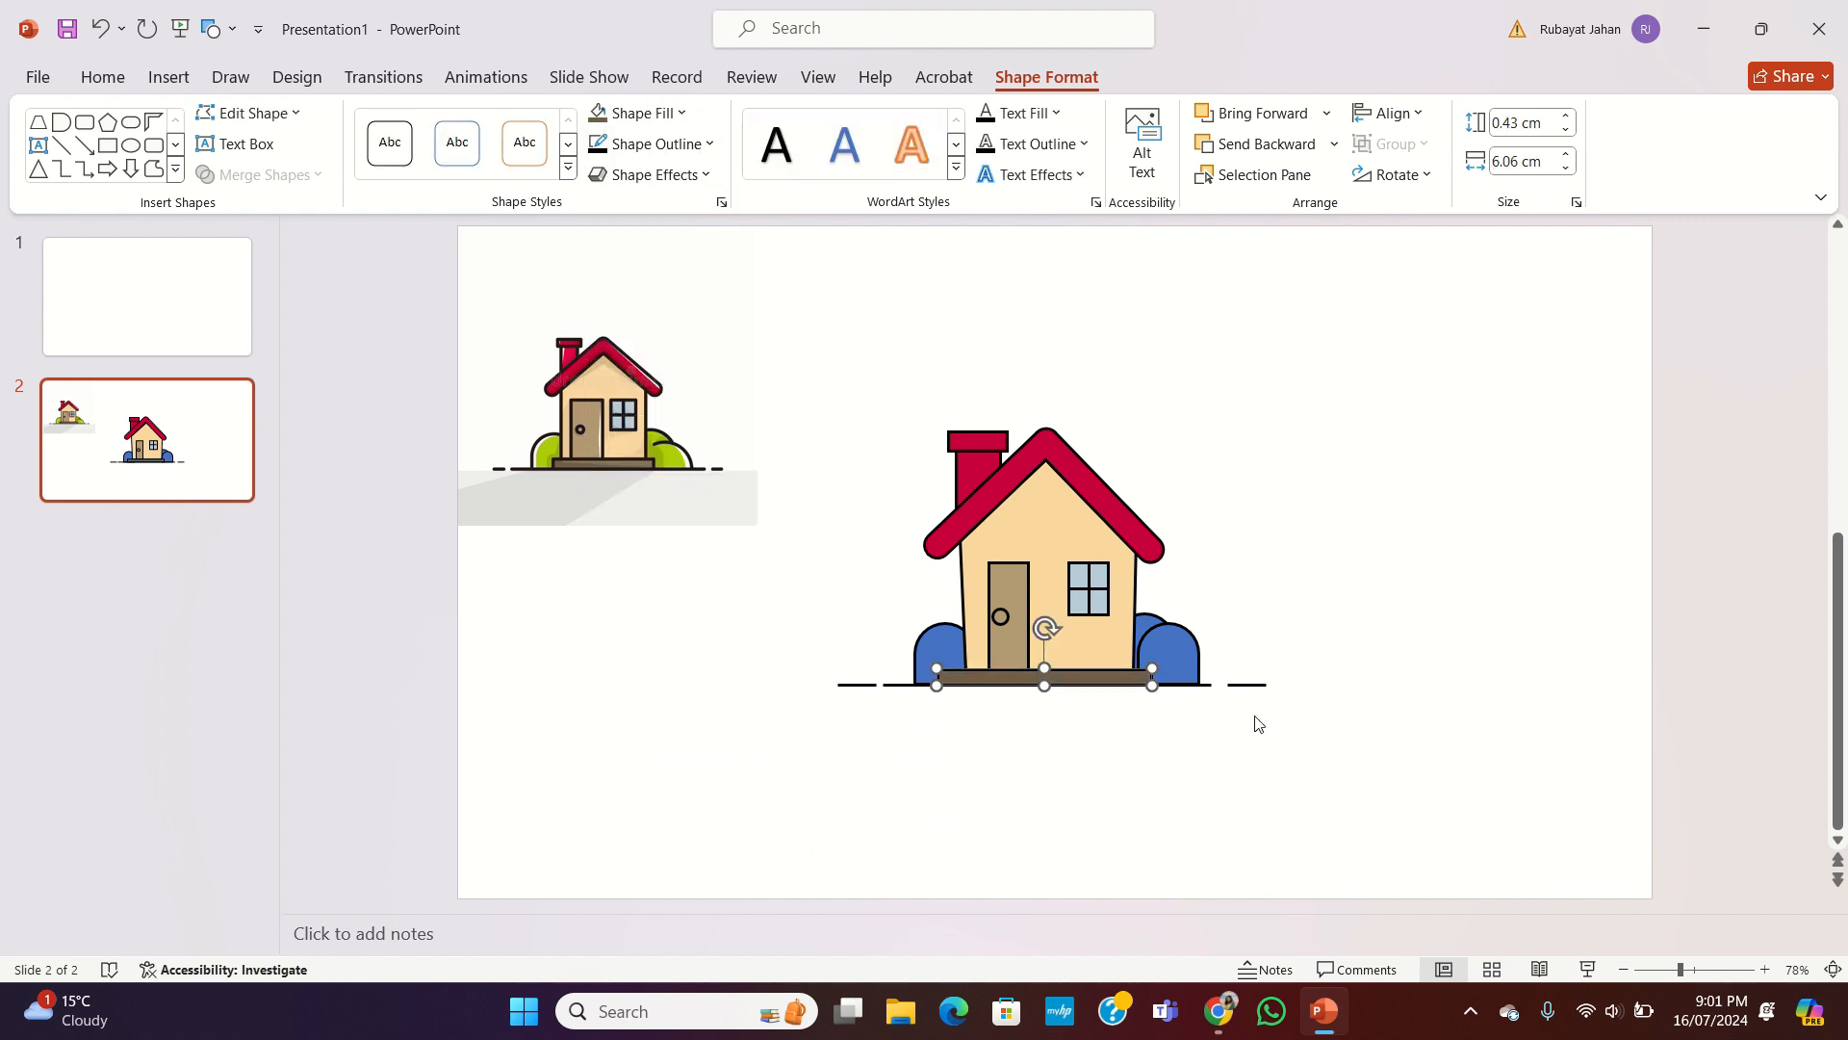
Step: Fill the bush beside the door with the green sampled from the reference picture's bush using the Eyedropper
{"action": "left_click", "coordinate": [928, 643]}
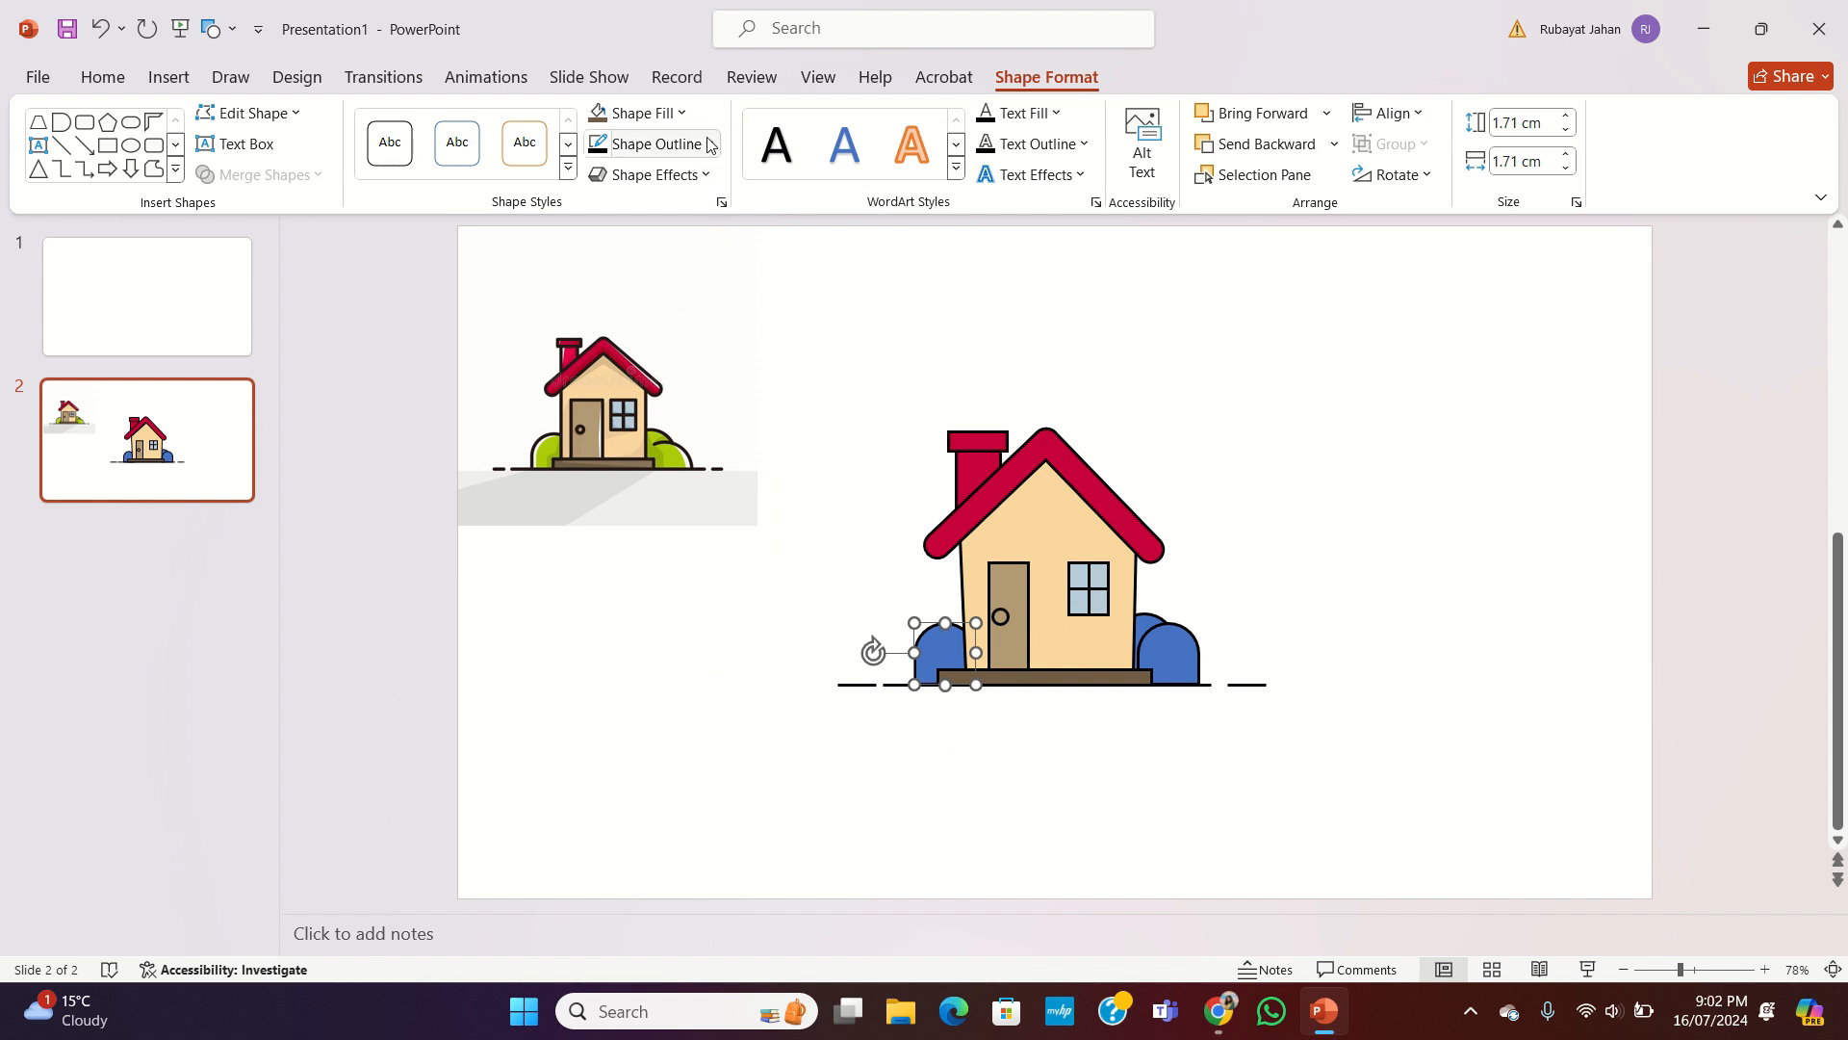
{"action": "left_click", "coordinate": [643, 114]}
{"action": "left_click", "coordinate": [705, 561]}
{"action": "left_click", "coordinate": [555, 447]}
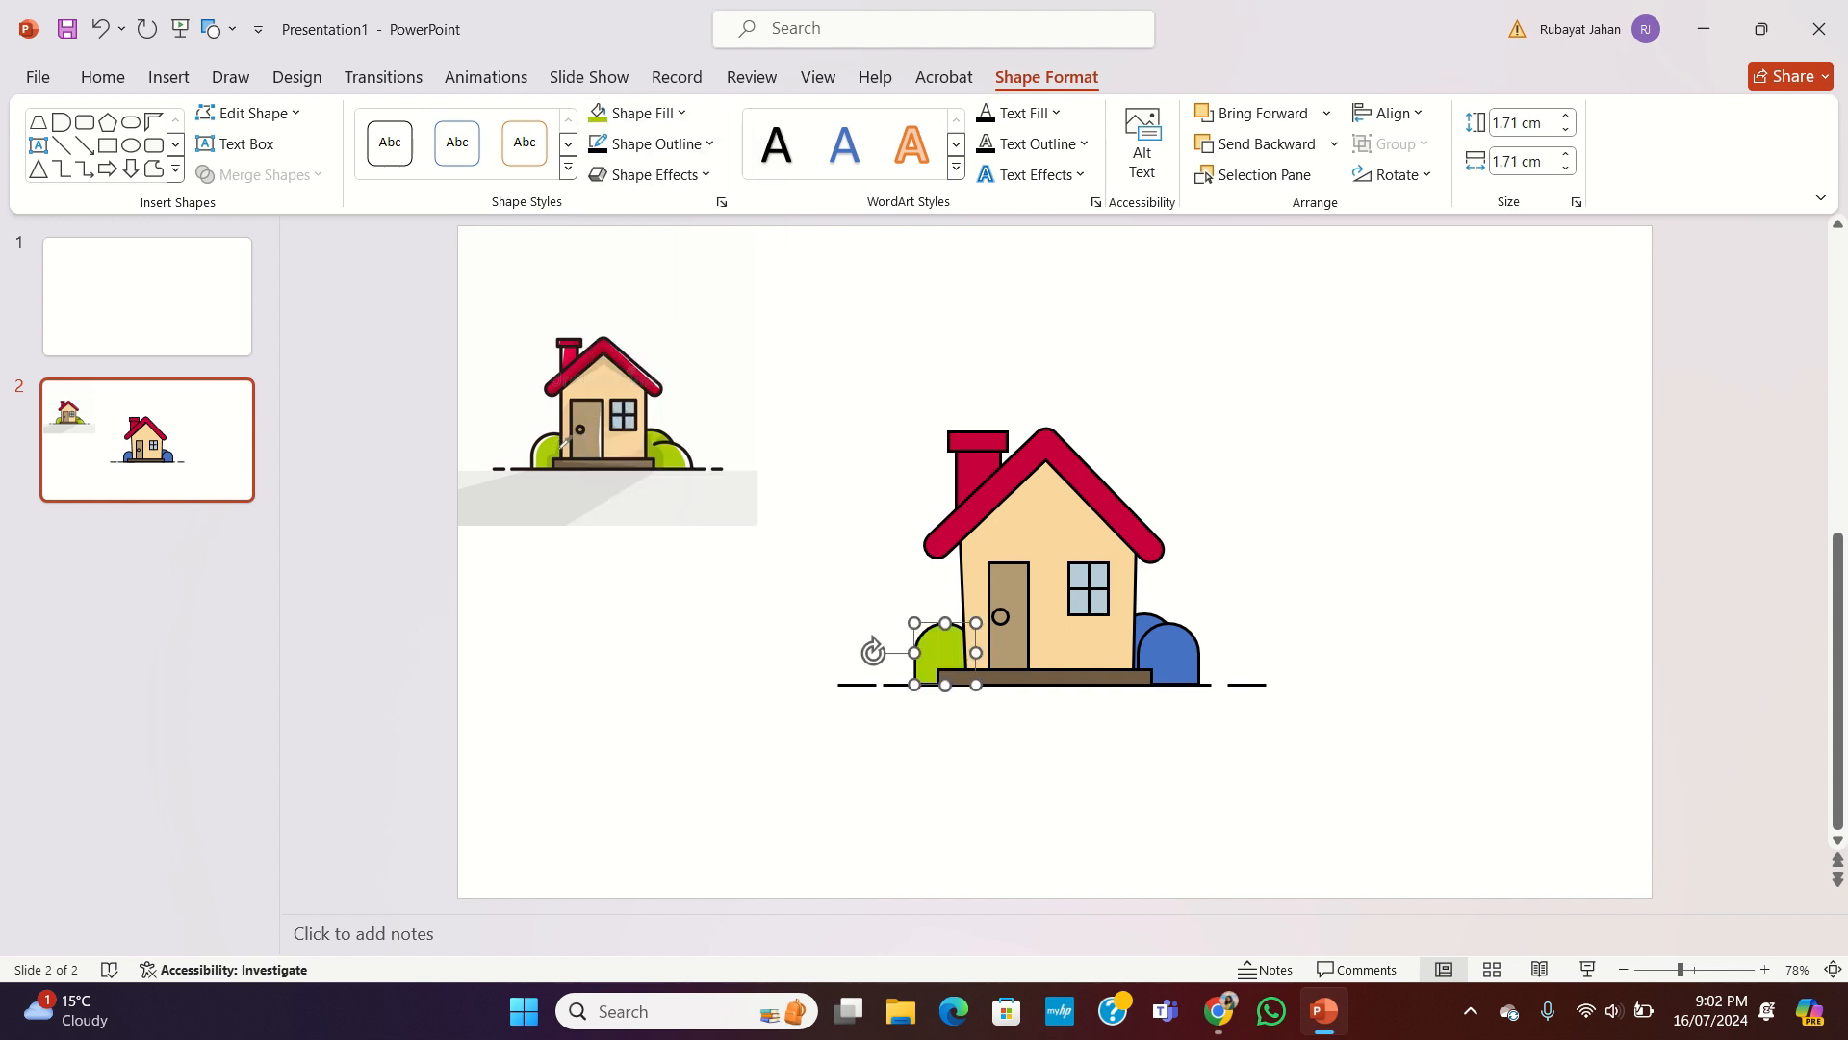
Step: Copy the green bush's formatting to the two bushes on the window side with the Format Painter
{"action": "left_click", "coordinate": [1153, 638]}
{"action": "left_click", "coordinate": [941, 645]}
{"action": "left_click", "coordinate": [103, 77]}
{"action": "left_click", "coordinate": [91, 174]}
{"action": "left_click", "coordinate": [1160, 645]}
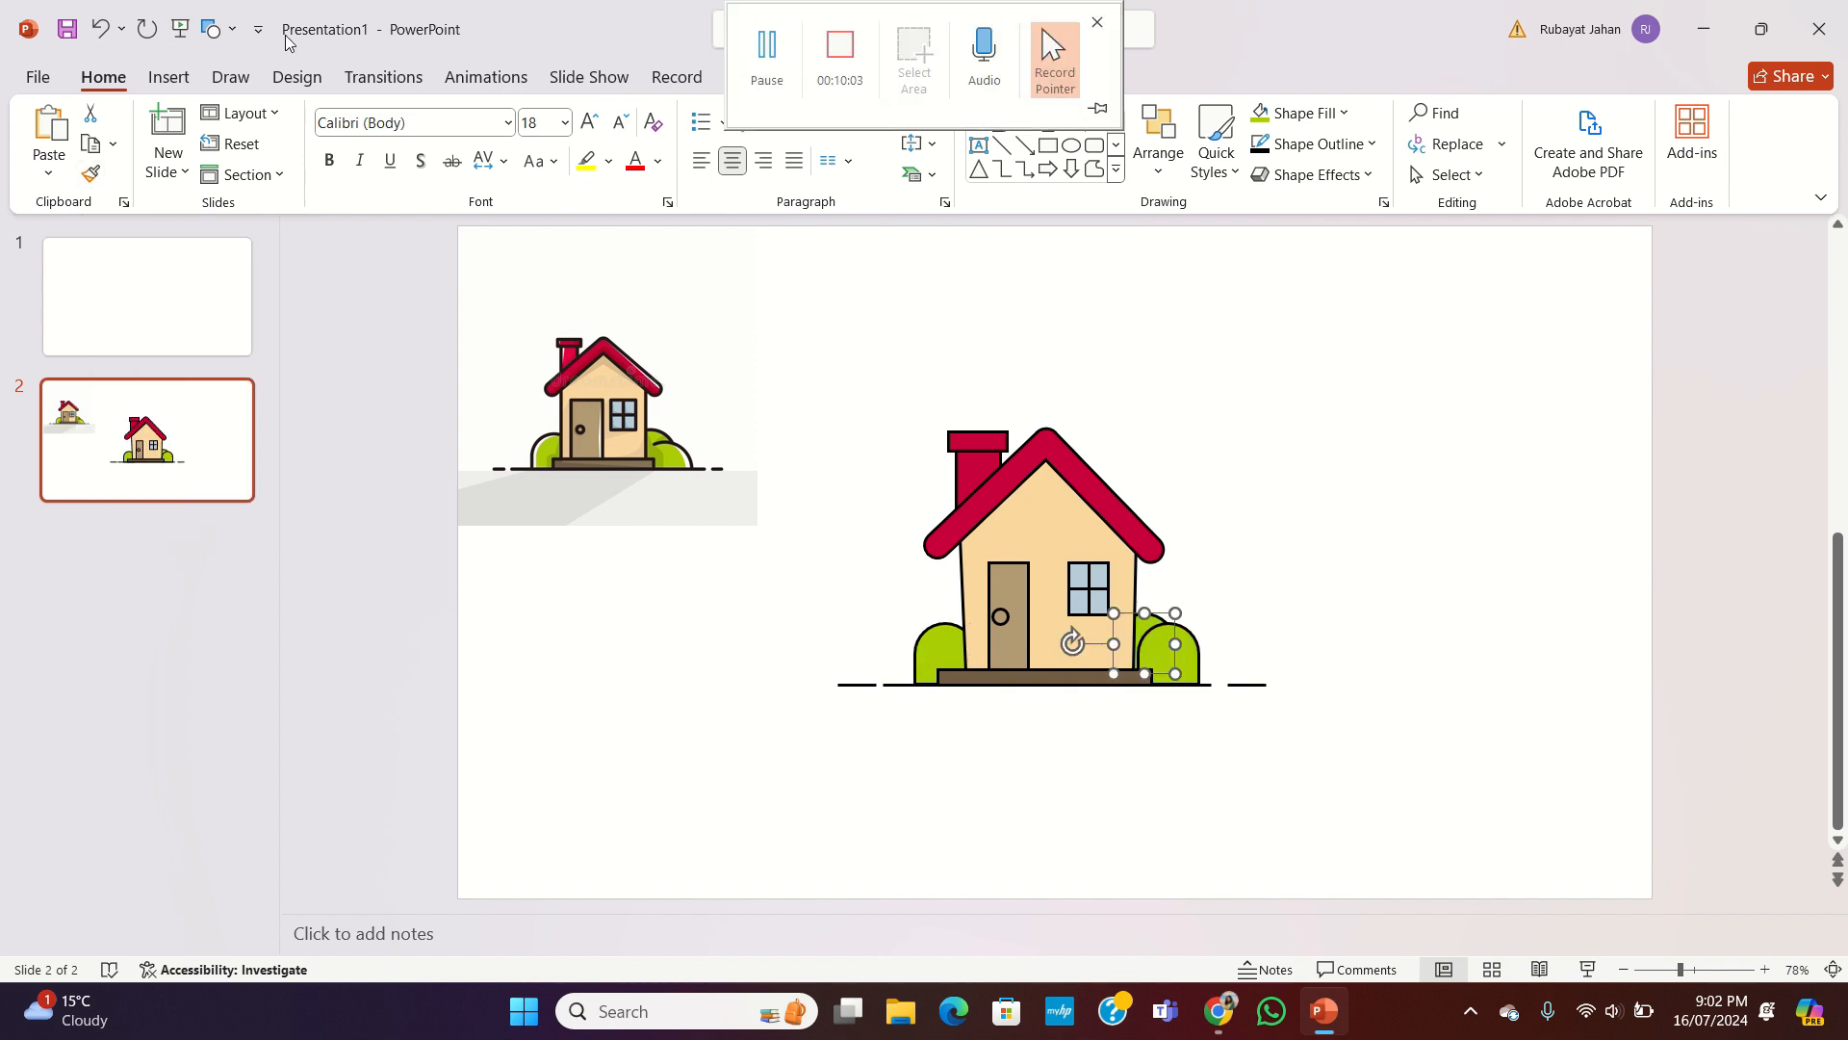
Step: Draw a ground rectangle about 15.46 cm wide and 2.65 cm high below the house and nudge it up to the ground line
{"action": "left_click", "coordinate": [210, 32]}
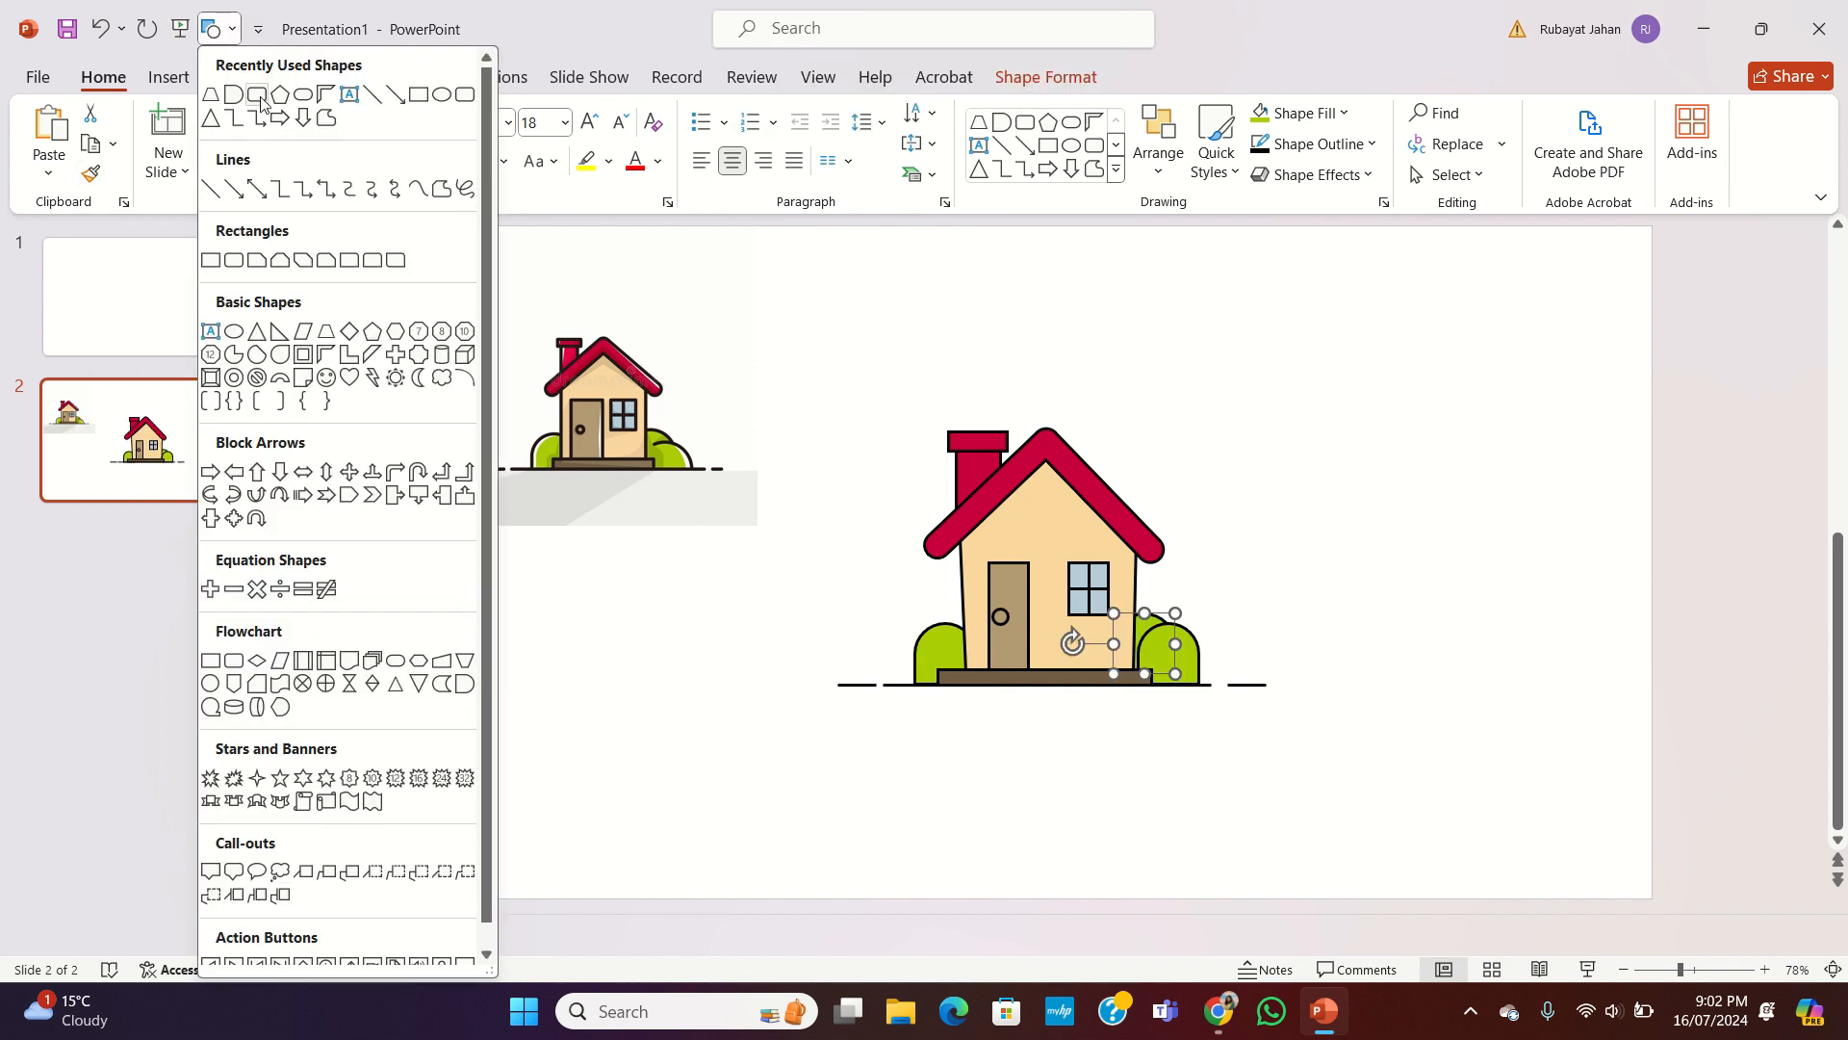
{"action": "left_click", "coordinate": [393, 96]}
{"action": "left_click_drag", "start_coordinate": [770, 710], "coordinate": [1311, 800]}
{"action": "key", "text": "Up"}
{"action": "key", "text": "Up"}
{"action": "key", "text": "Up"}
{"action": "key", "text": "Up"}
{"action": "key", "text": "Up"}
{"action": "key", "text": "Up"}
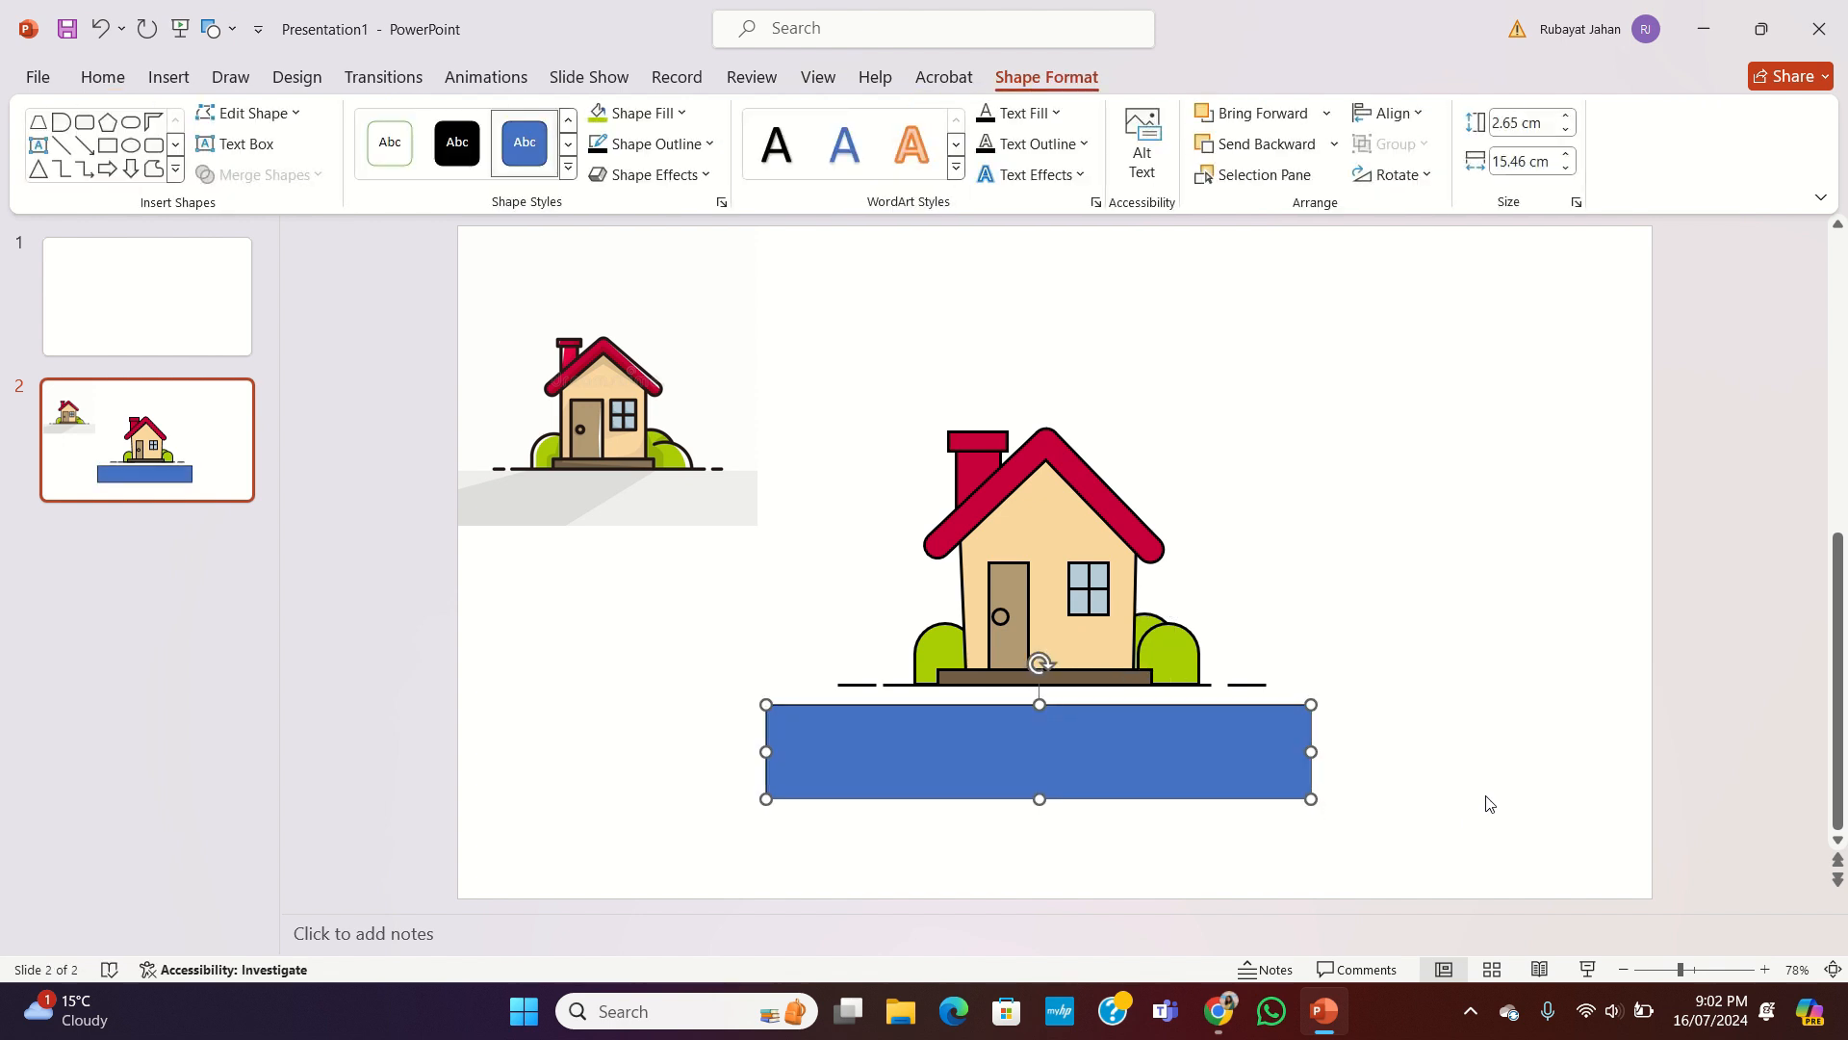
{"action": "key", "text": "Up"}
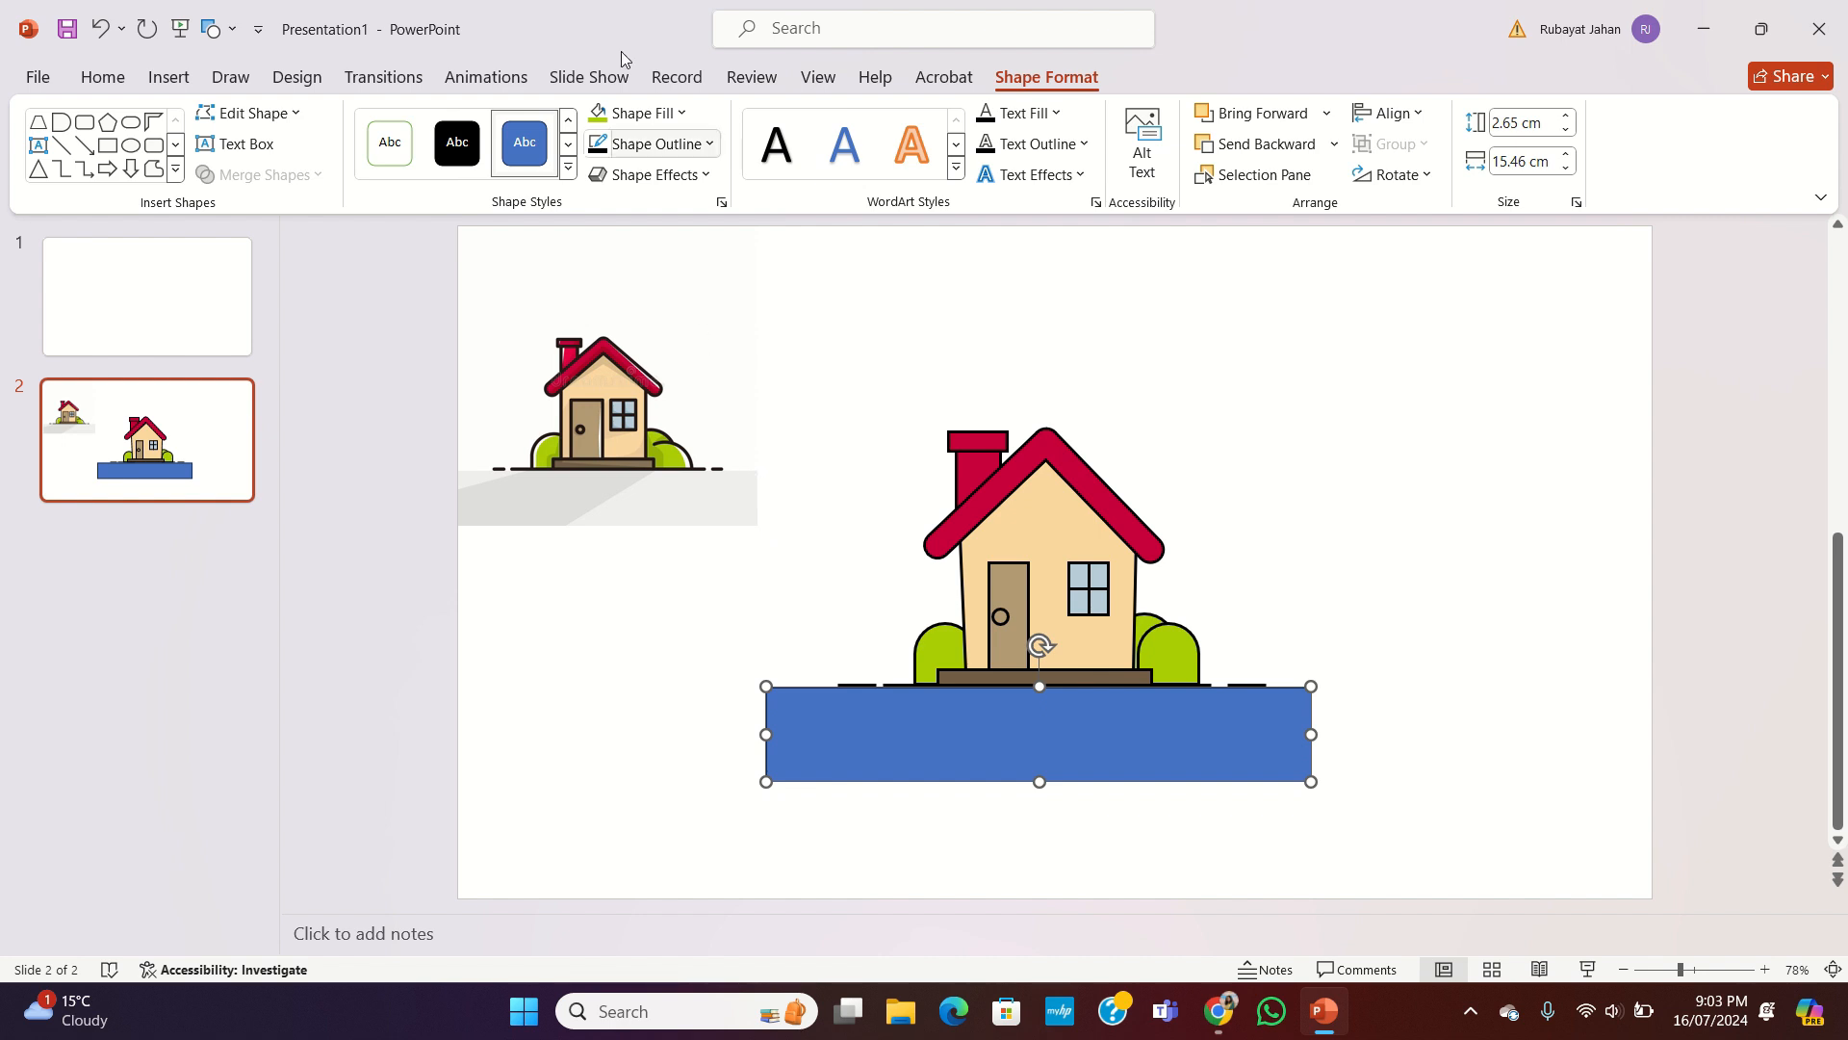
Step: Fill the ground rectangle with the light grey sampled from the reference picture's ground and remove its outline
{"action": "left_click", "coordinate": [654, 114]}
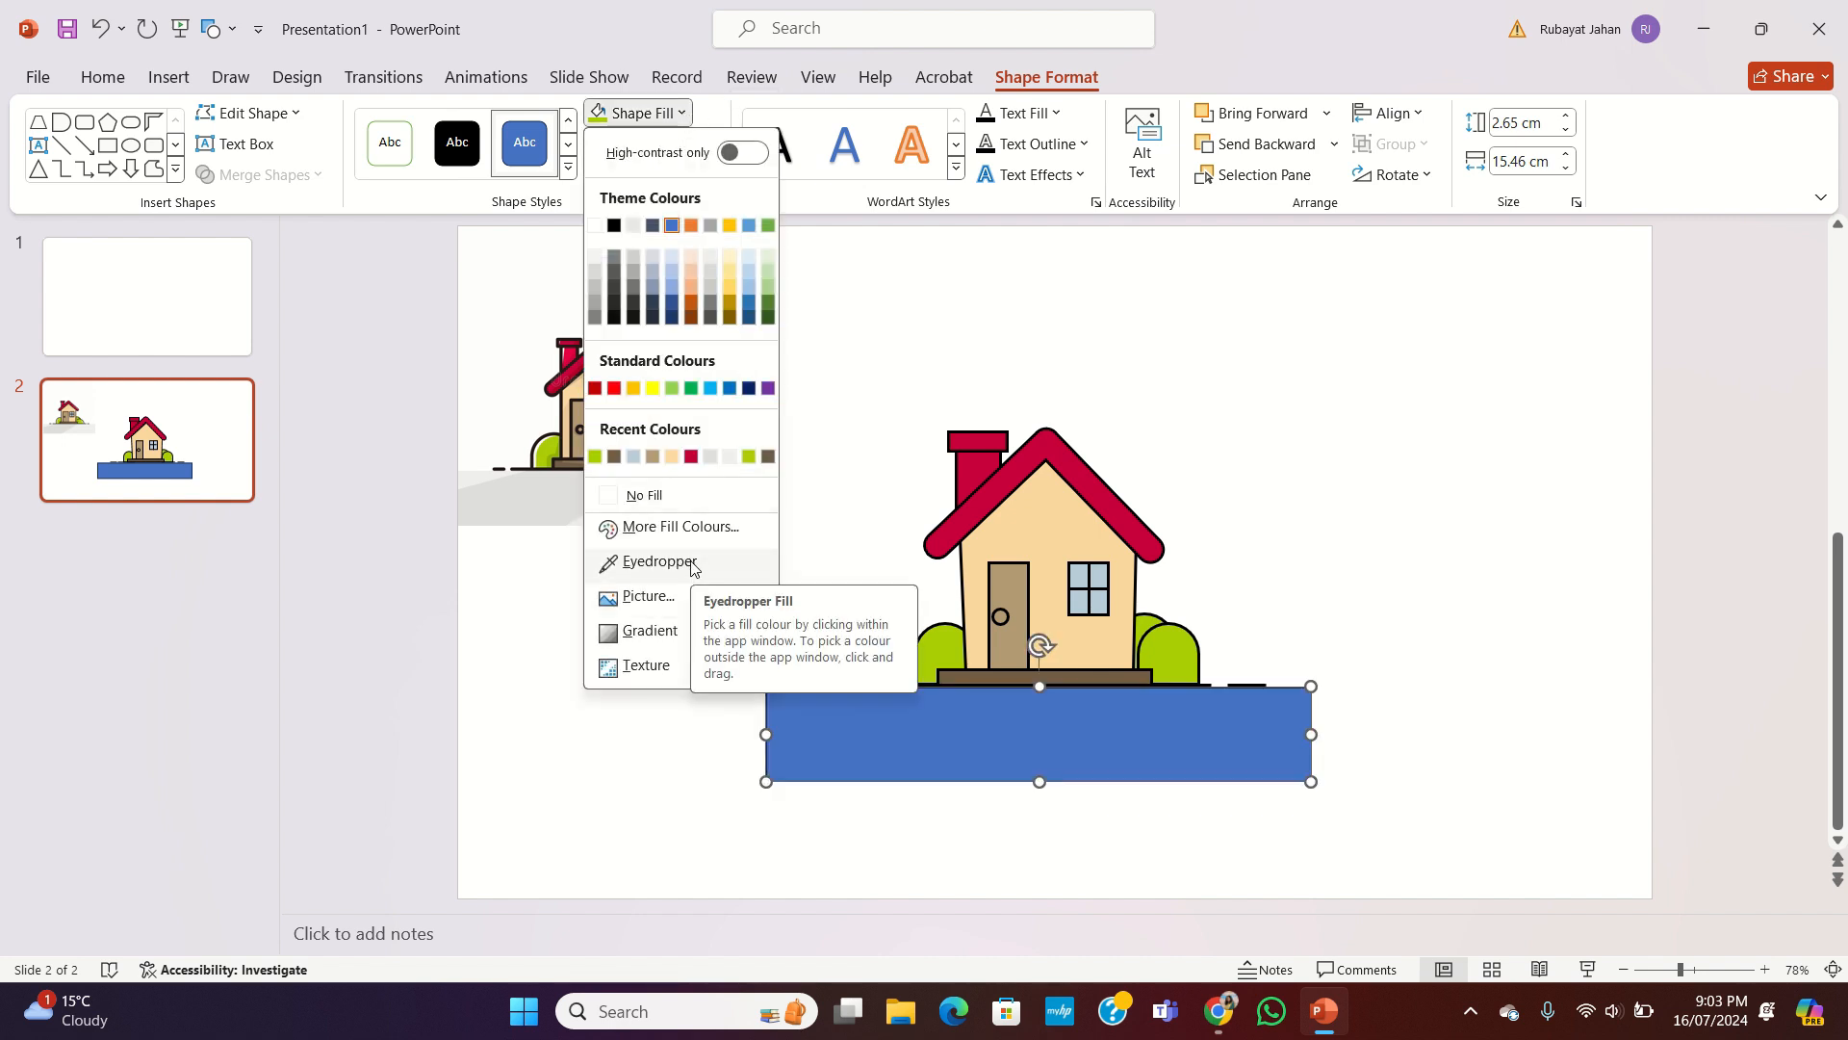
{"action": "left_click", "coordinate": [659, 561]}
{"action": "left_click", "coordinate": [689, 487]}
{"action": "left_click", "coordinate": [717, 150]}
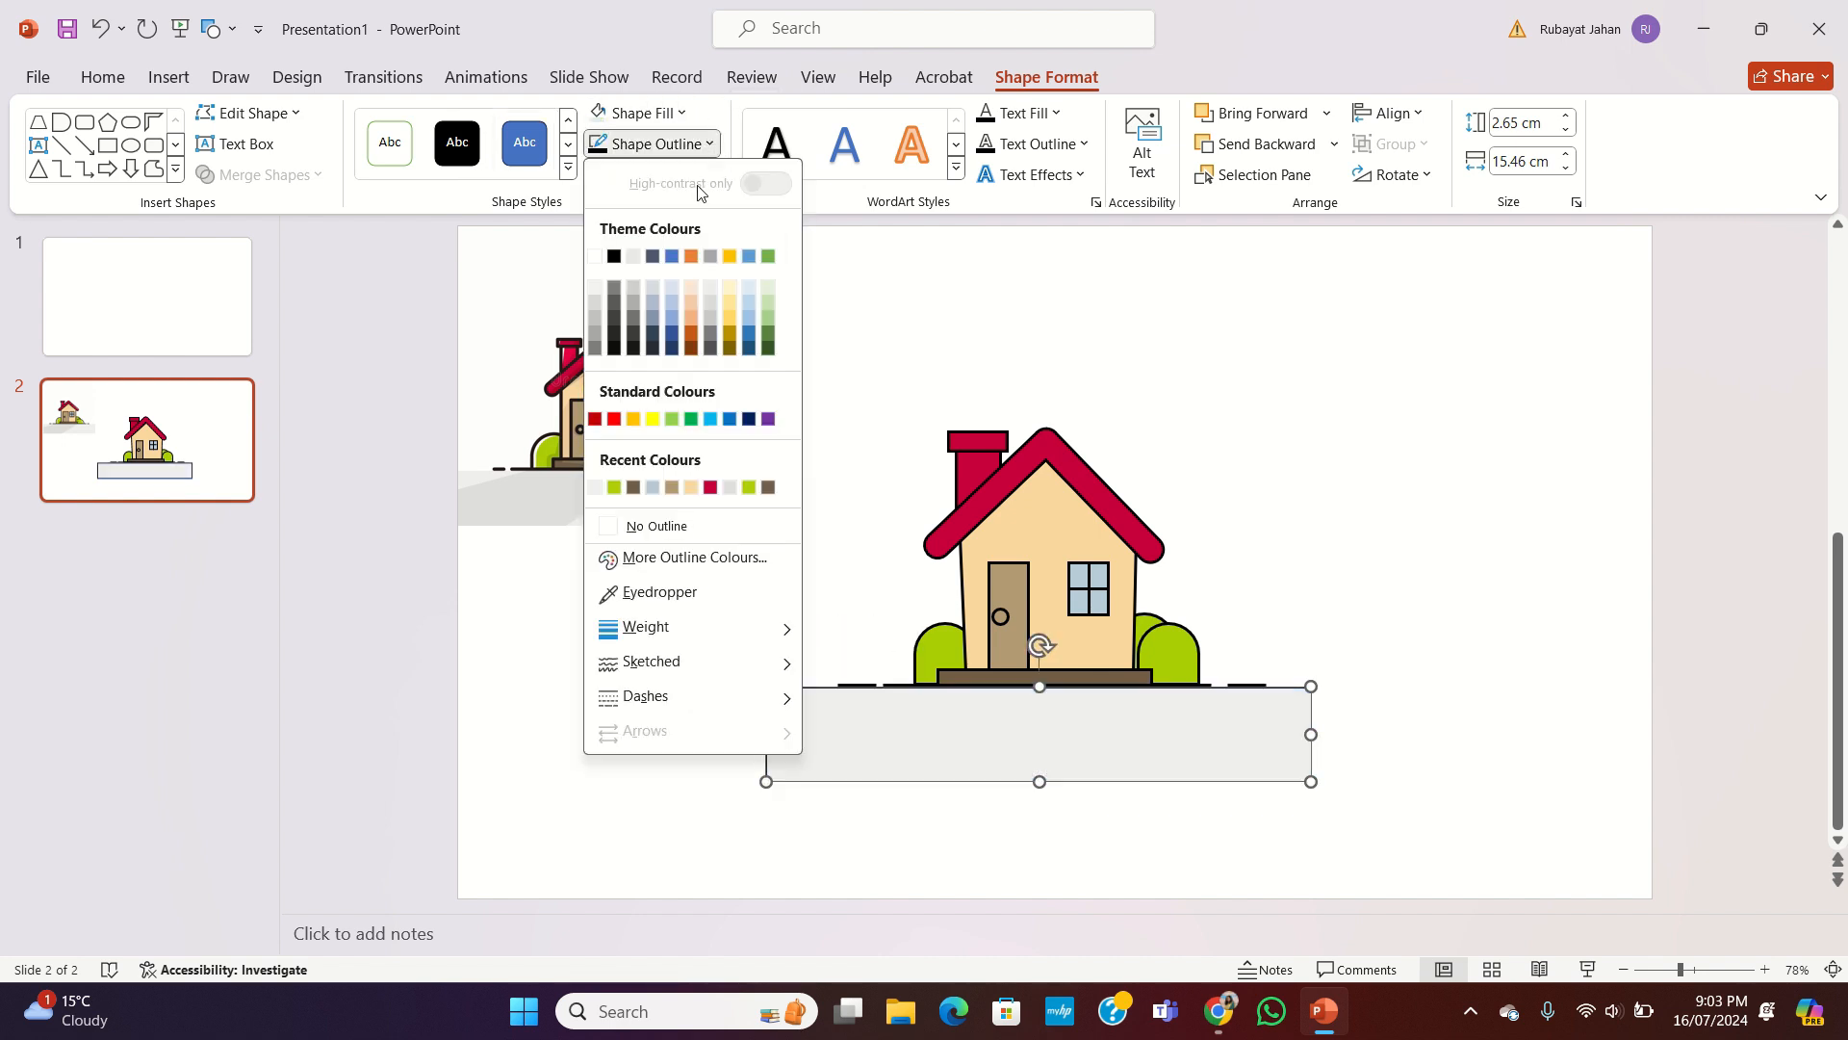
{"action": "left_click", "coordinate": [626, 525]}
{"action": "left_click", "coordinate": [1552, 680]}
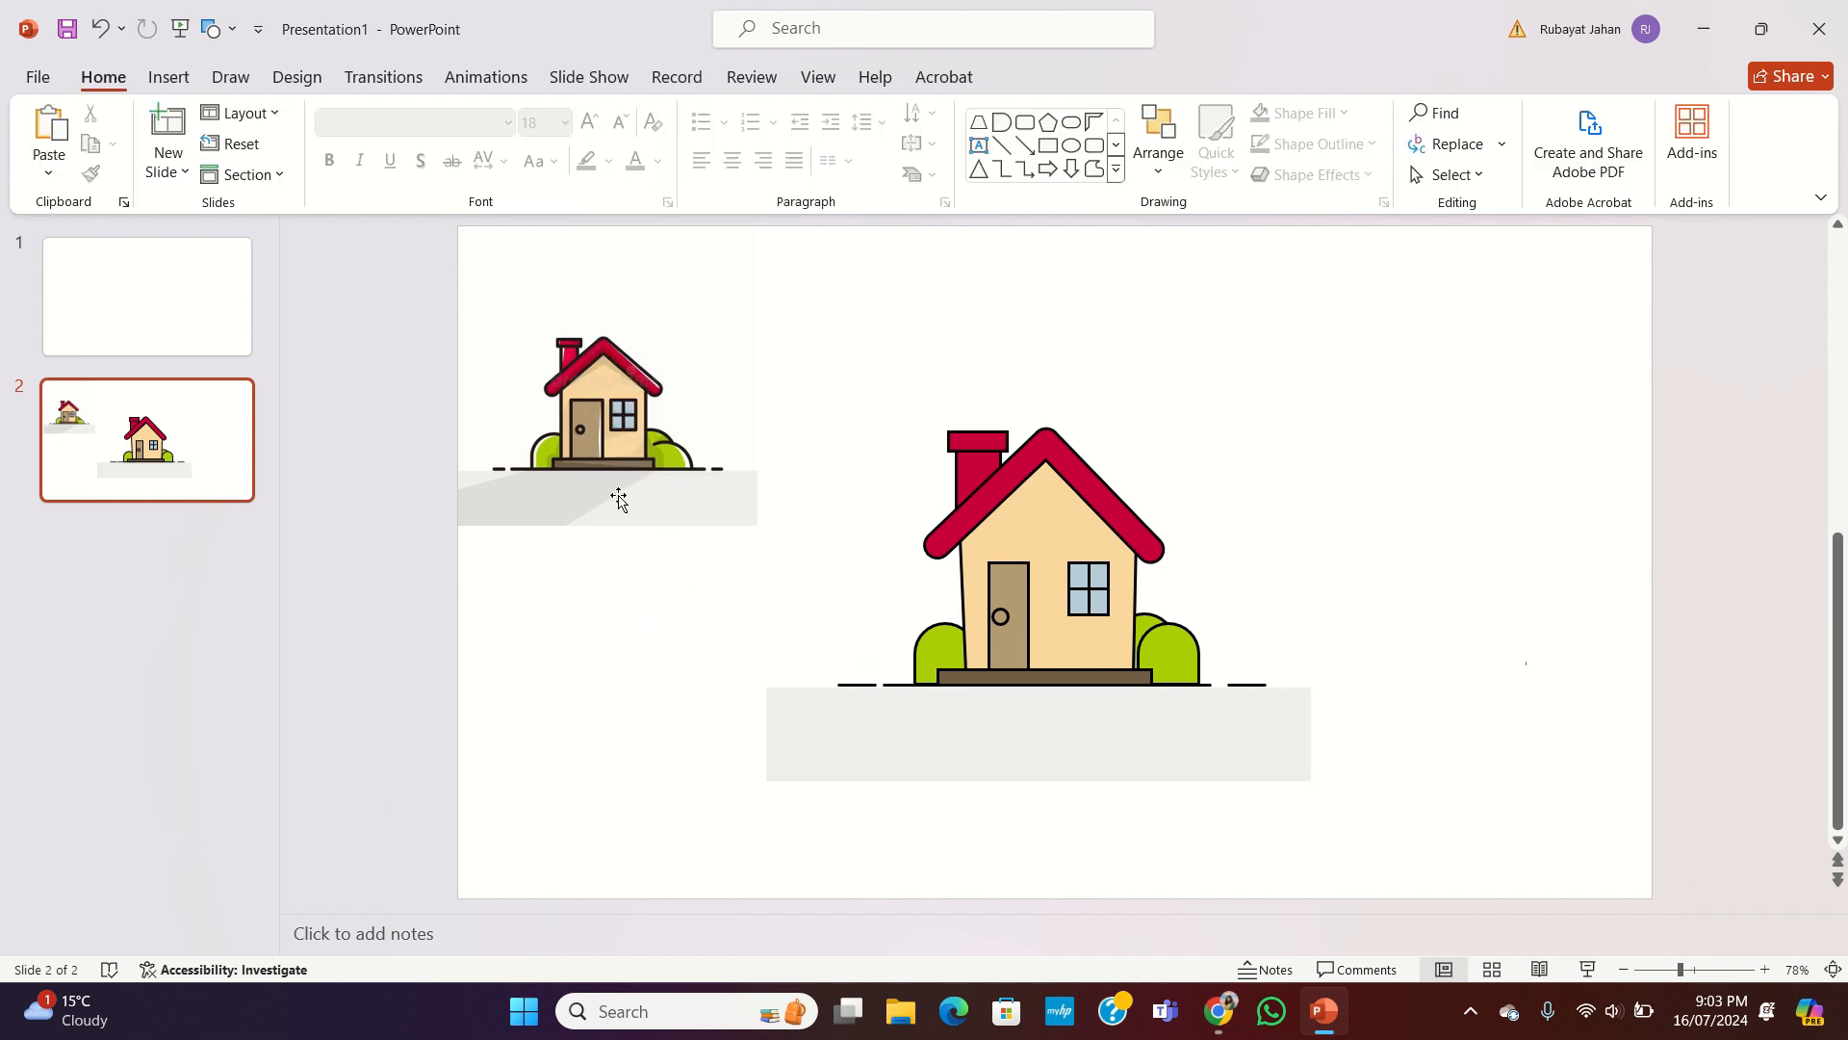
Step: Draw a trapezoid path about 2.77 cm high and 2.62 cm wide, running from below the door across the ground rectangle
{"action": "left_click", "coordinate": [231, 30]}
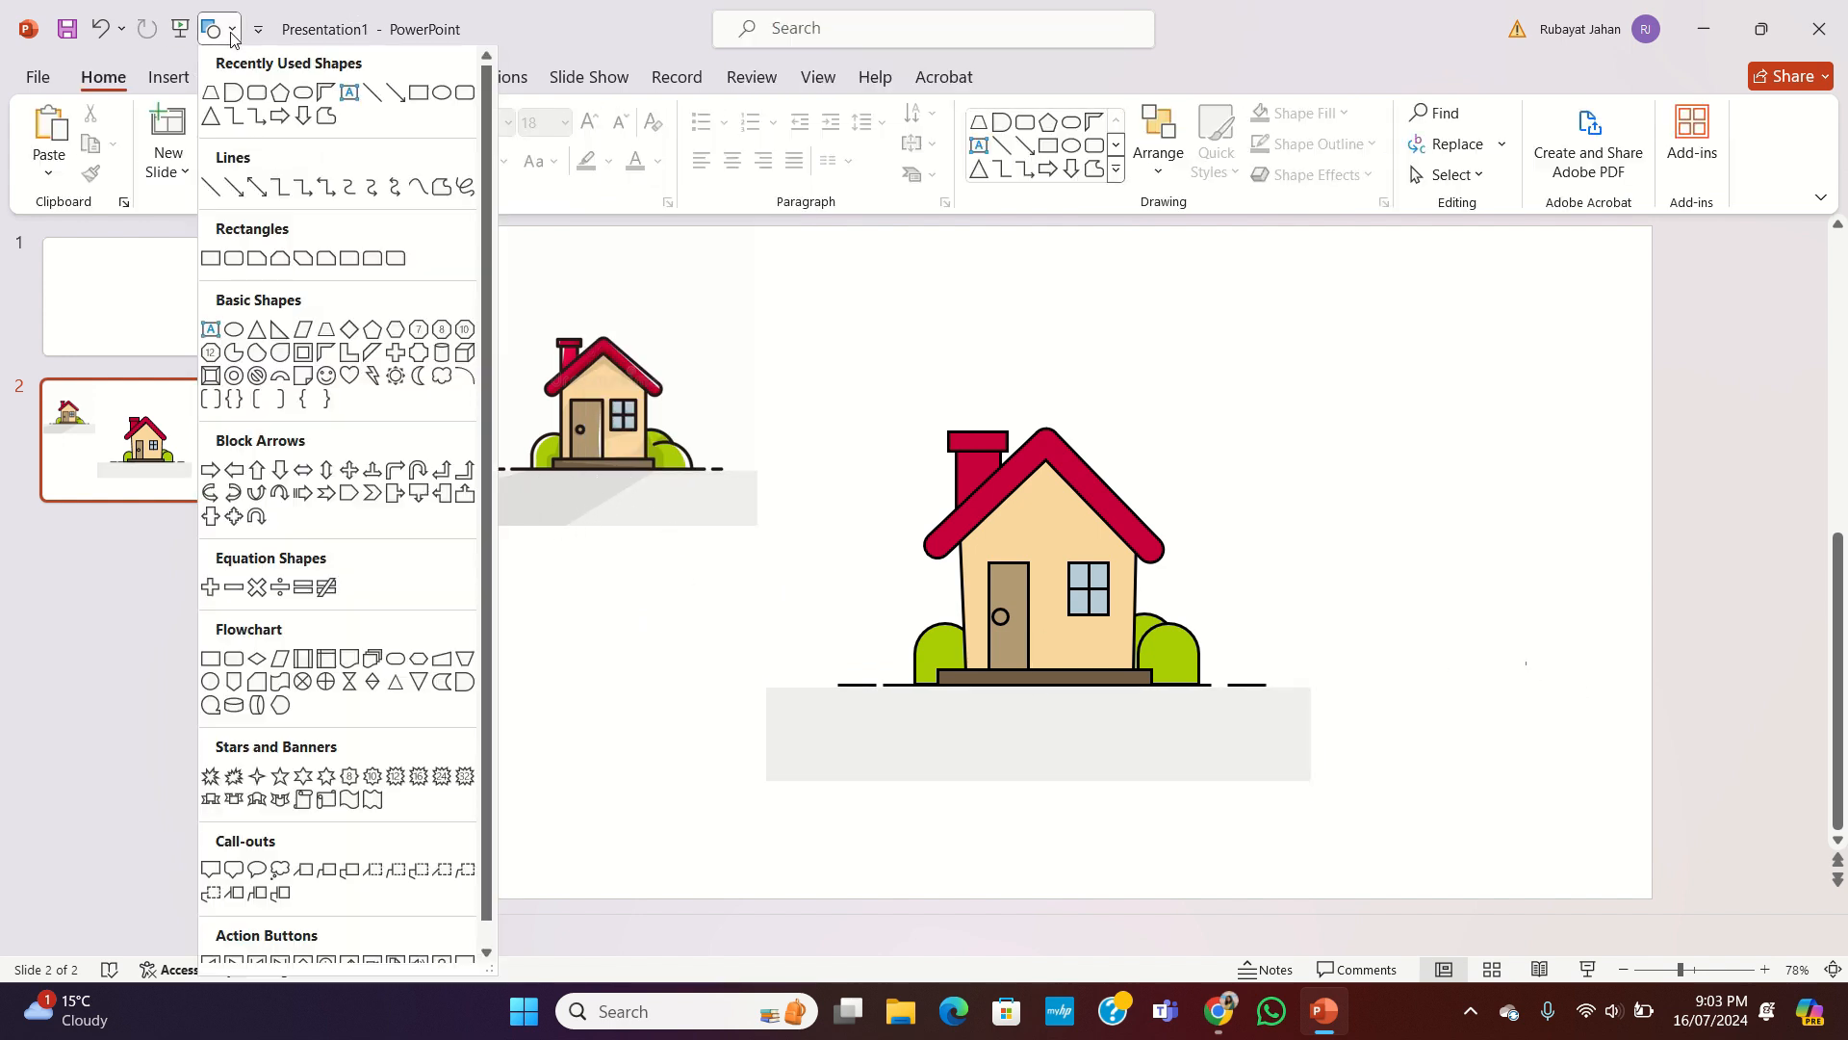
{"action": "left_click", "coordinate": [212, 96]}
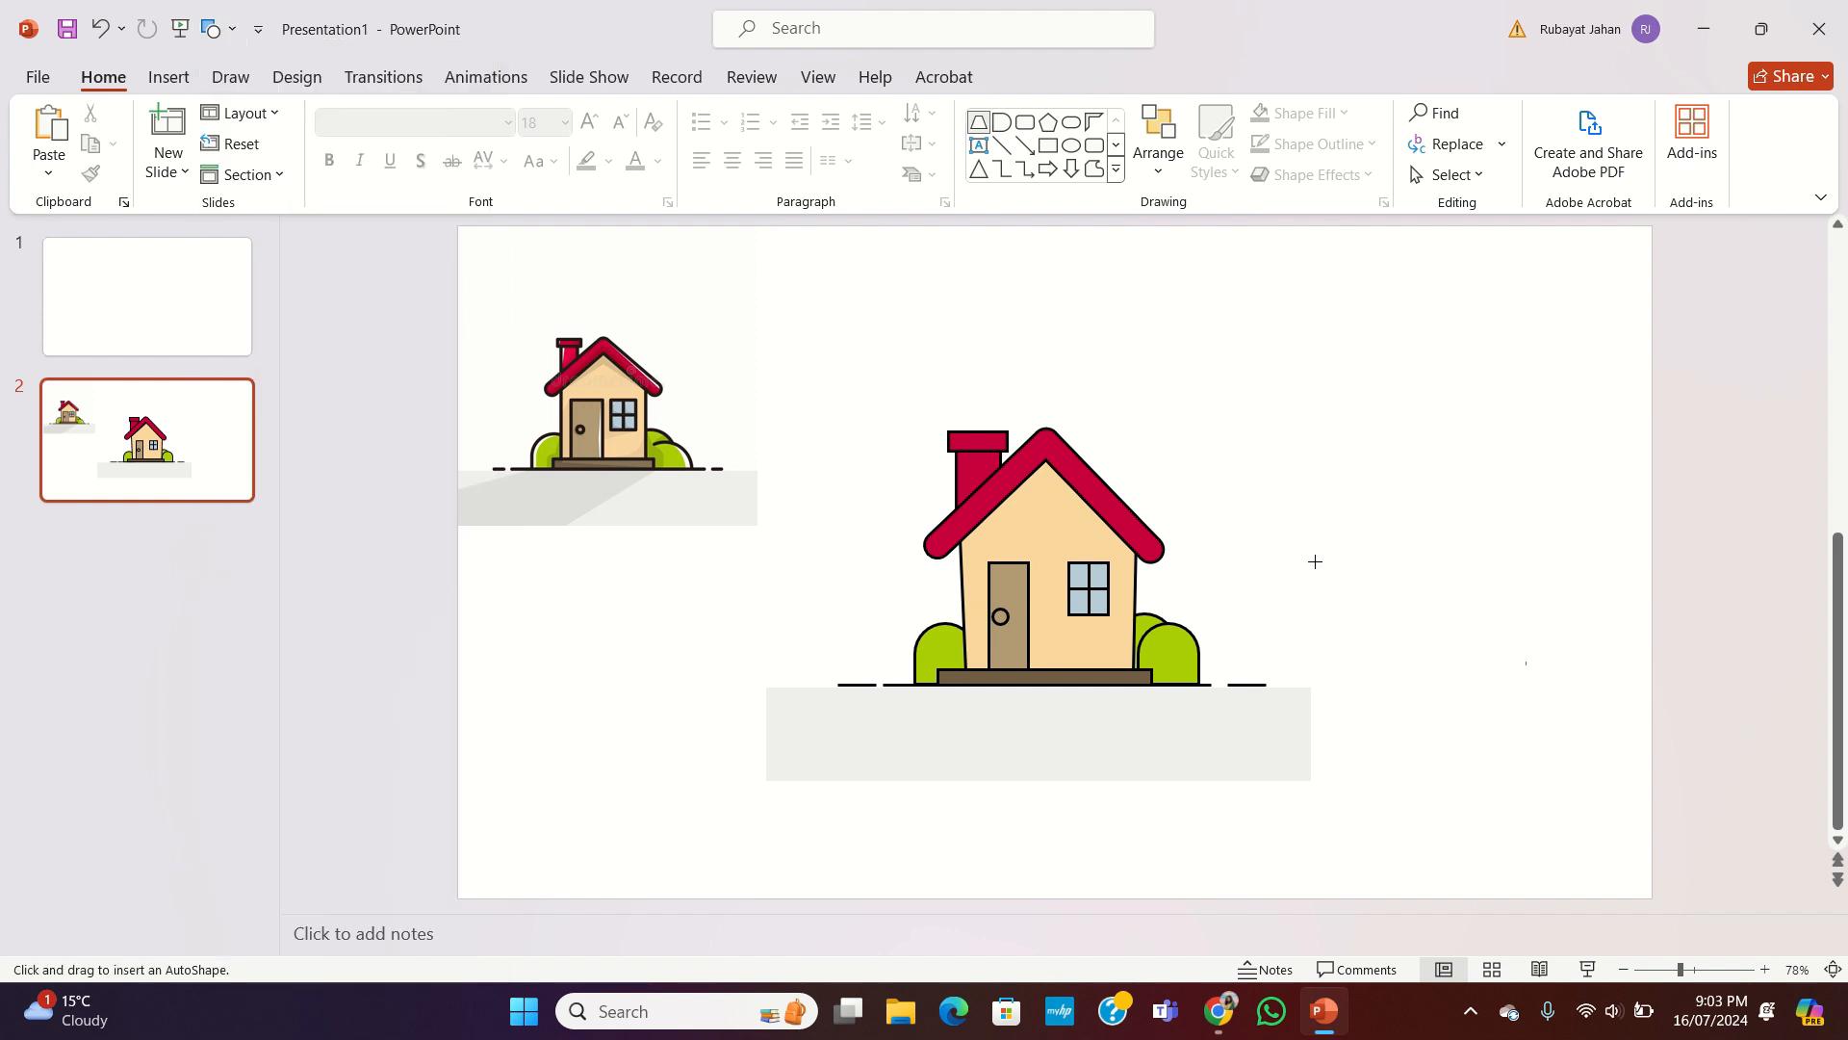
{"action": "left_click_drag", "start_coordinate": [1311, 561], "coordinate": [1435, 727]}
{"action": "mouse_move", "coordinate": [1388, 668]}
{"action": "left_mouse_down"}
{"action": "mouse_move", "coordinate": [1020, 819]}
{"action": "mouse_move", "coordinate": [1003, 755]}
{"action": "left_mouse_up"}
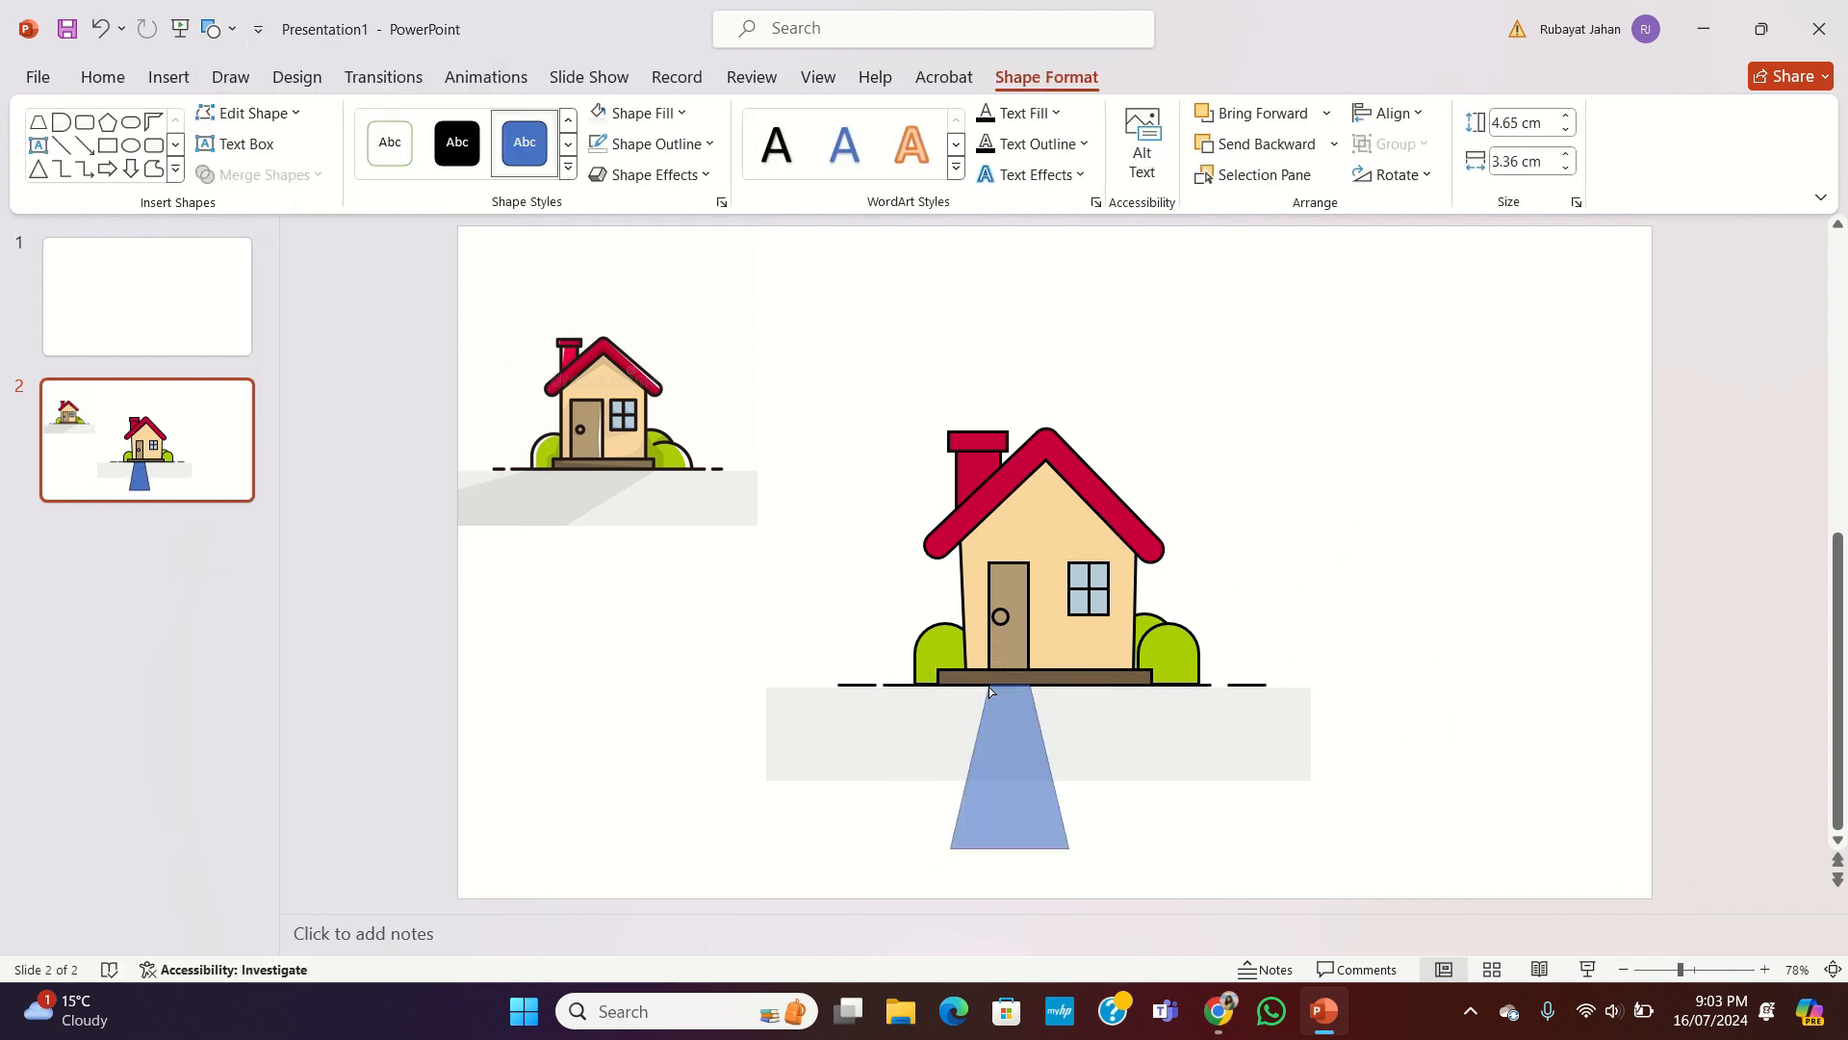
{"action": "key", "text": "ctrl+z"}
{"action": "left_click_drag", "start_coordinate": [1365, 708], "coordinate": [1048, 784]}
{"action": "left_click_drag", "start_coordinate": [978, 686], "coordinate": [1019, 718]}
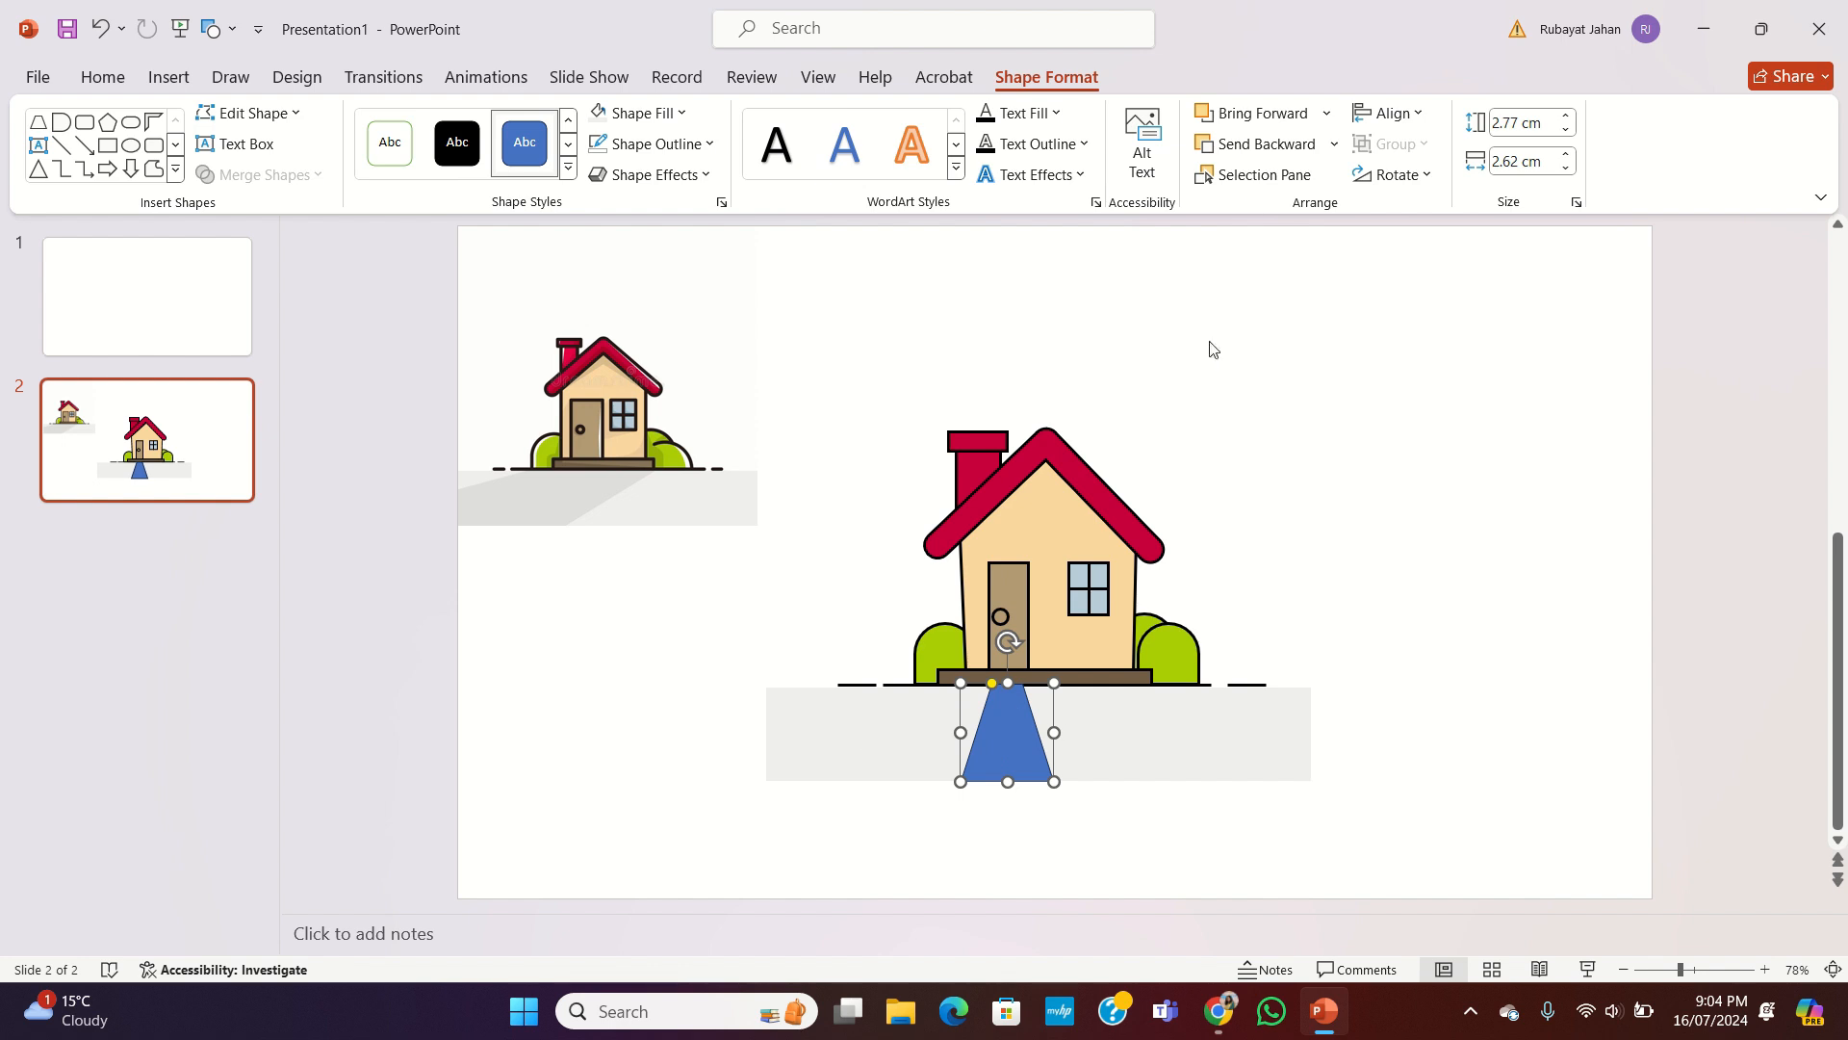
Step: Fill the trapezoid path with the darker grey sampled from the reference picture's shadow and remove its outline
{"action": "left_click", "coordinate": [679, 113]}
{"action": "left_click", "coordinate": [674, 561]}
{"action": "left_click", "coordinate": [578, 483]}
{"action": "left_click", "coordinate": [600, 147]}
{"action": "left_click", "coordinate": [1451, 577]}
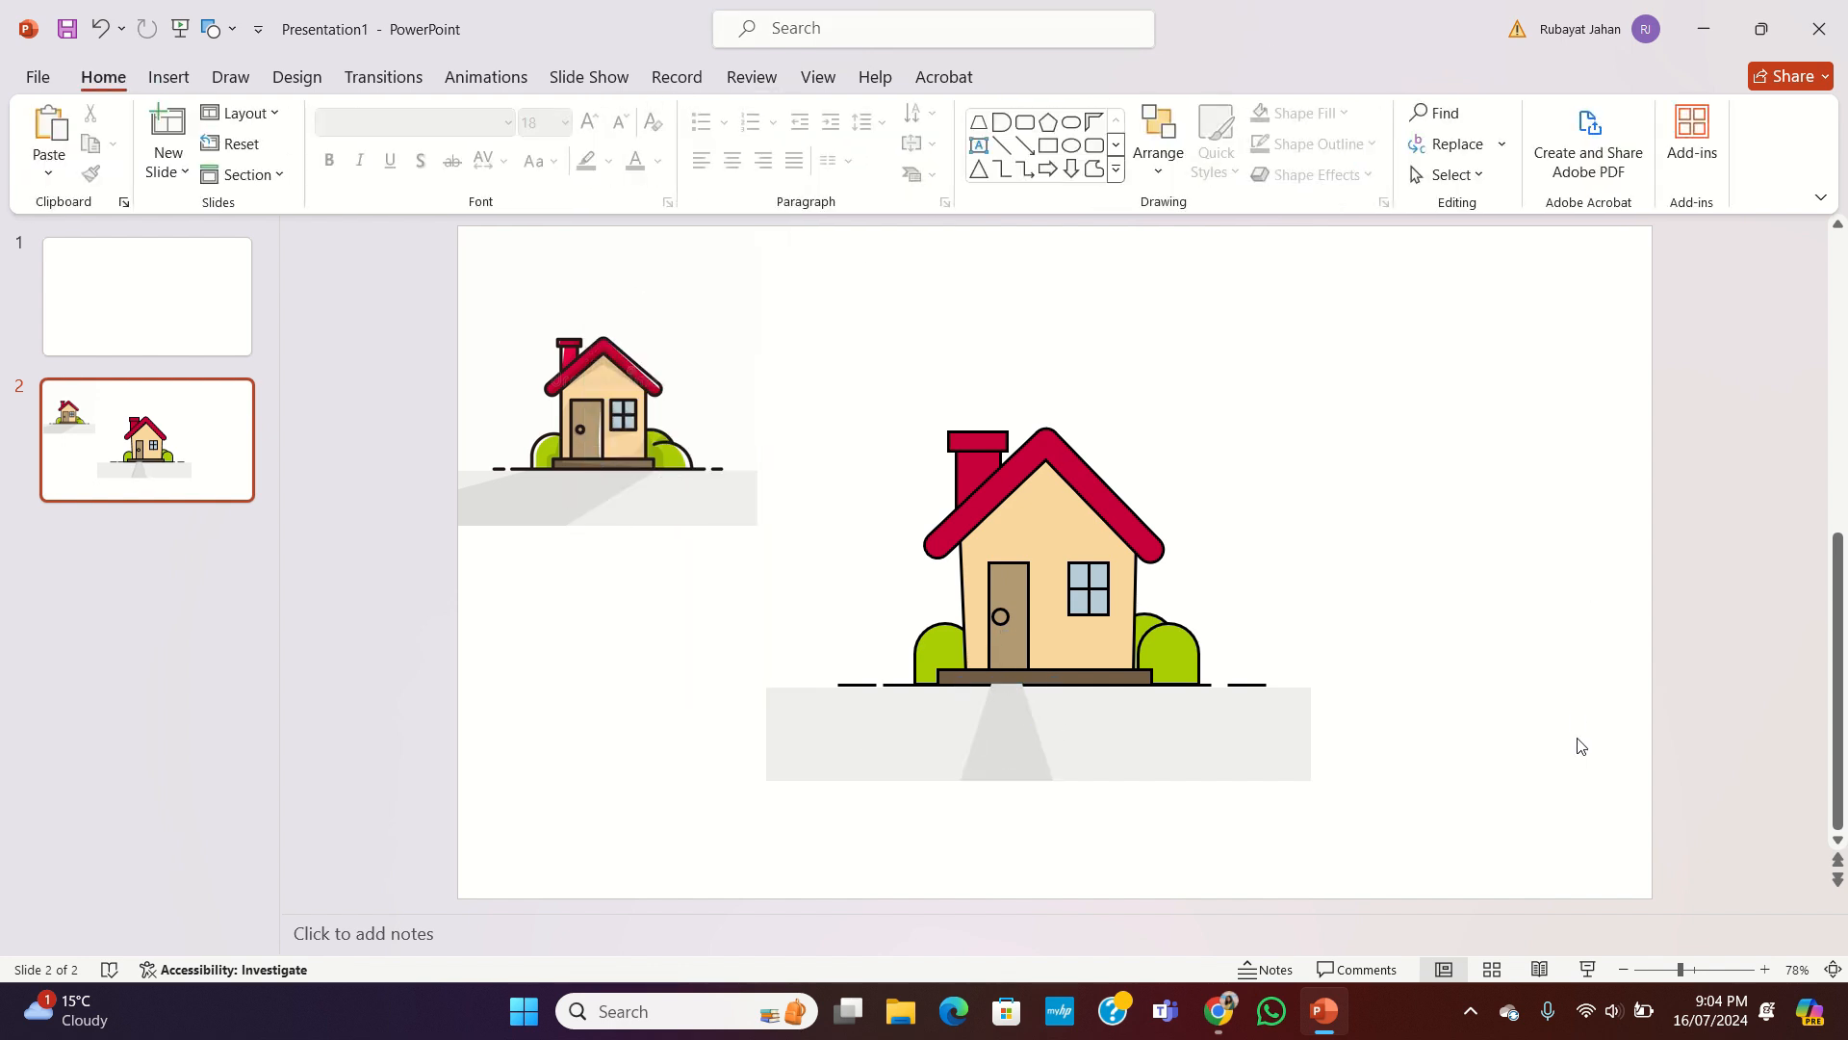
Step: Shift the trapezoid path slightly down so it starts just below the ground line
{"action": "left_click", "coordinate": [1028, 714]}
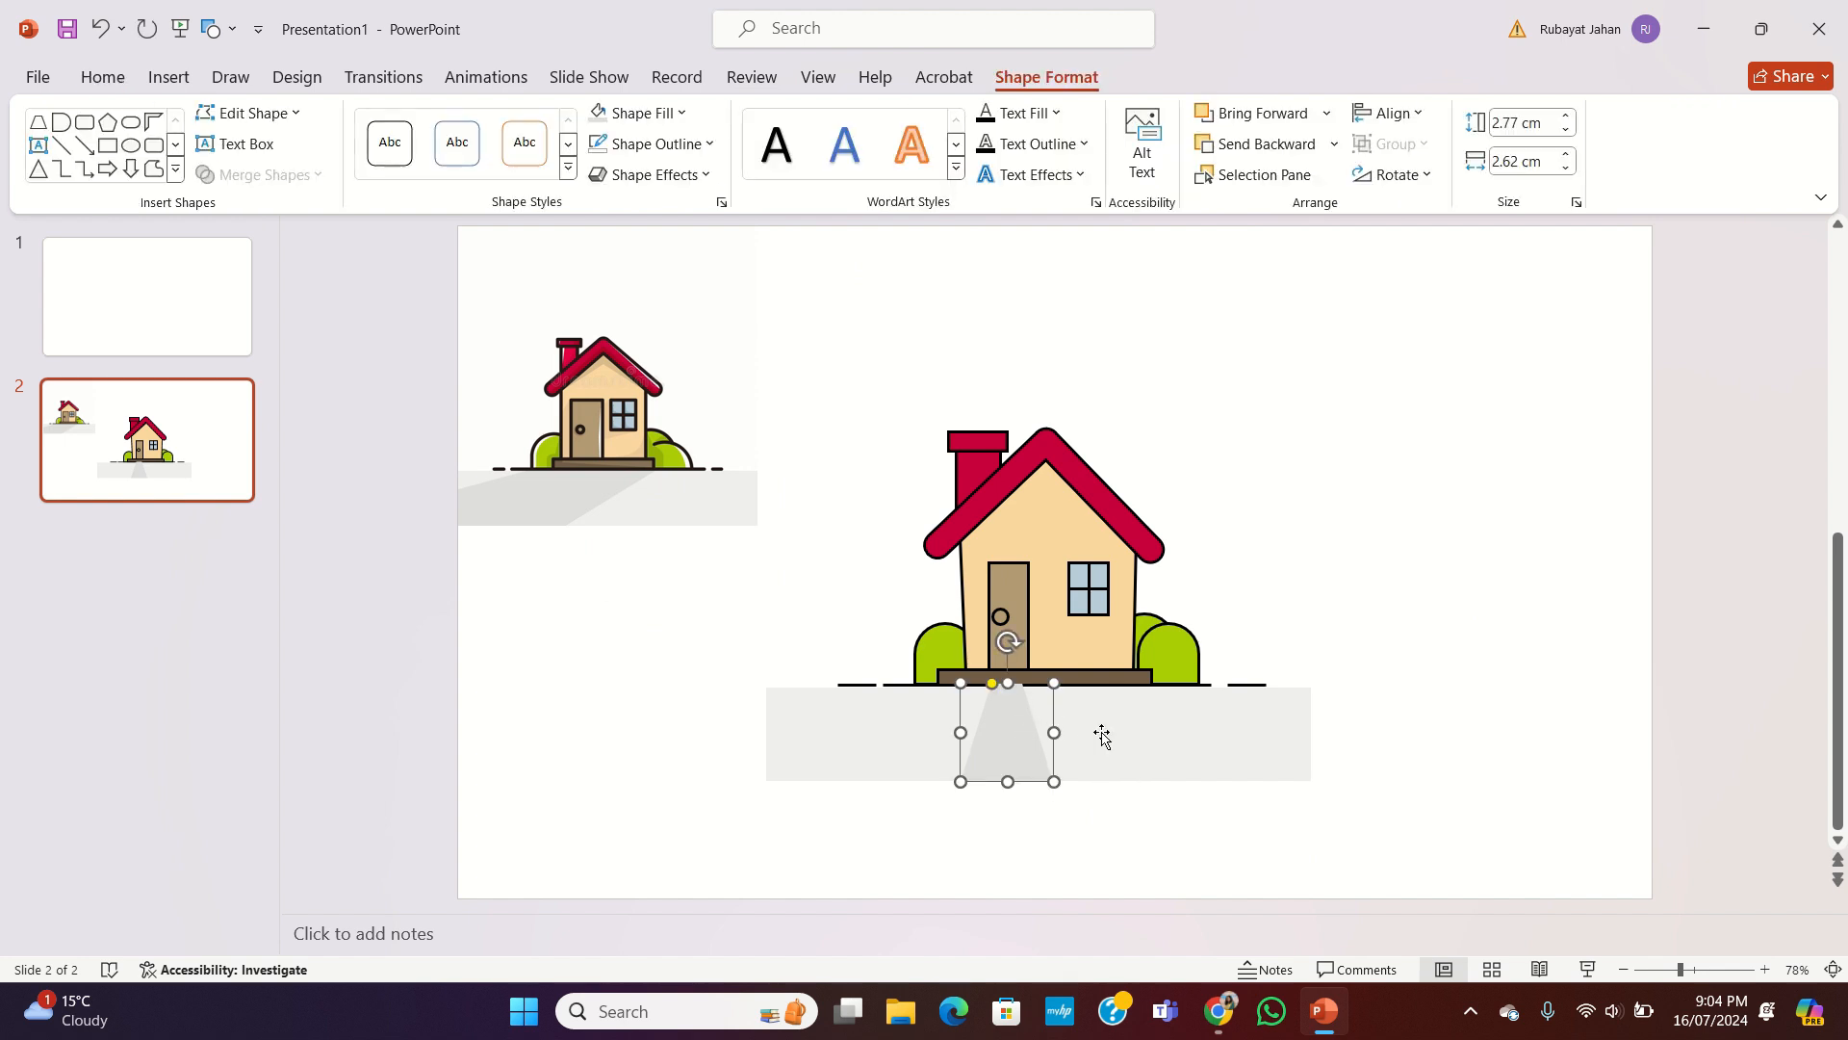
{"action": "left_click_drag", "start_coordinate": [1013, 722], "coordinate": [1015, 728]}
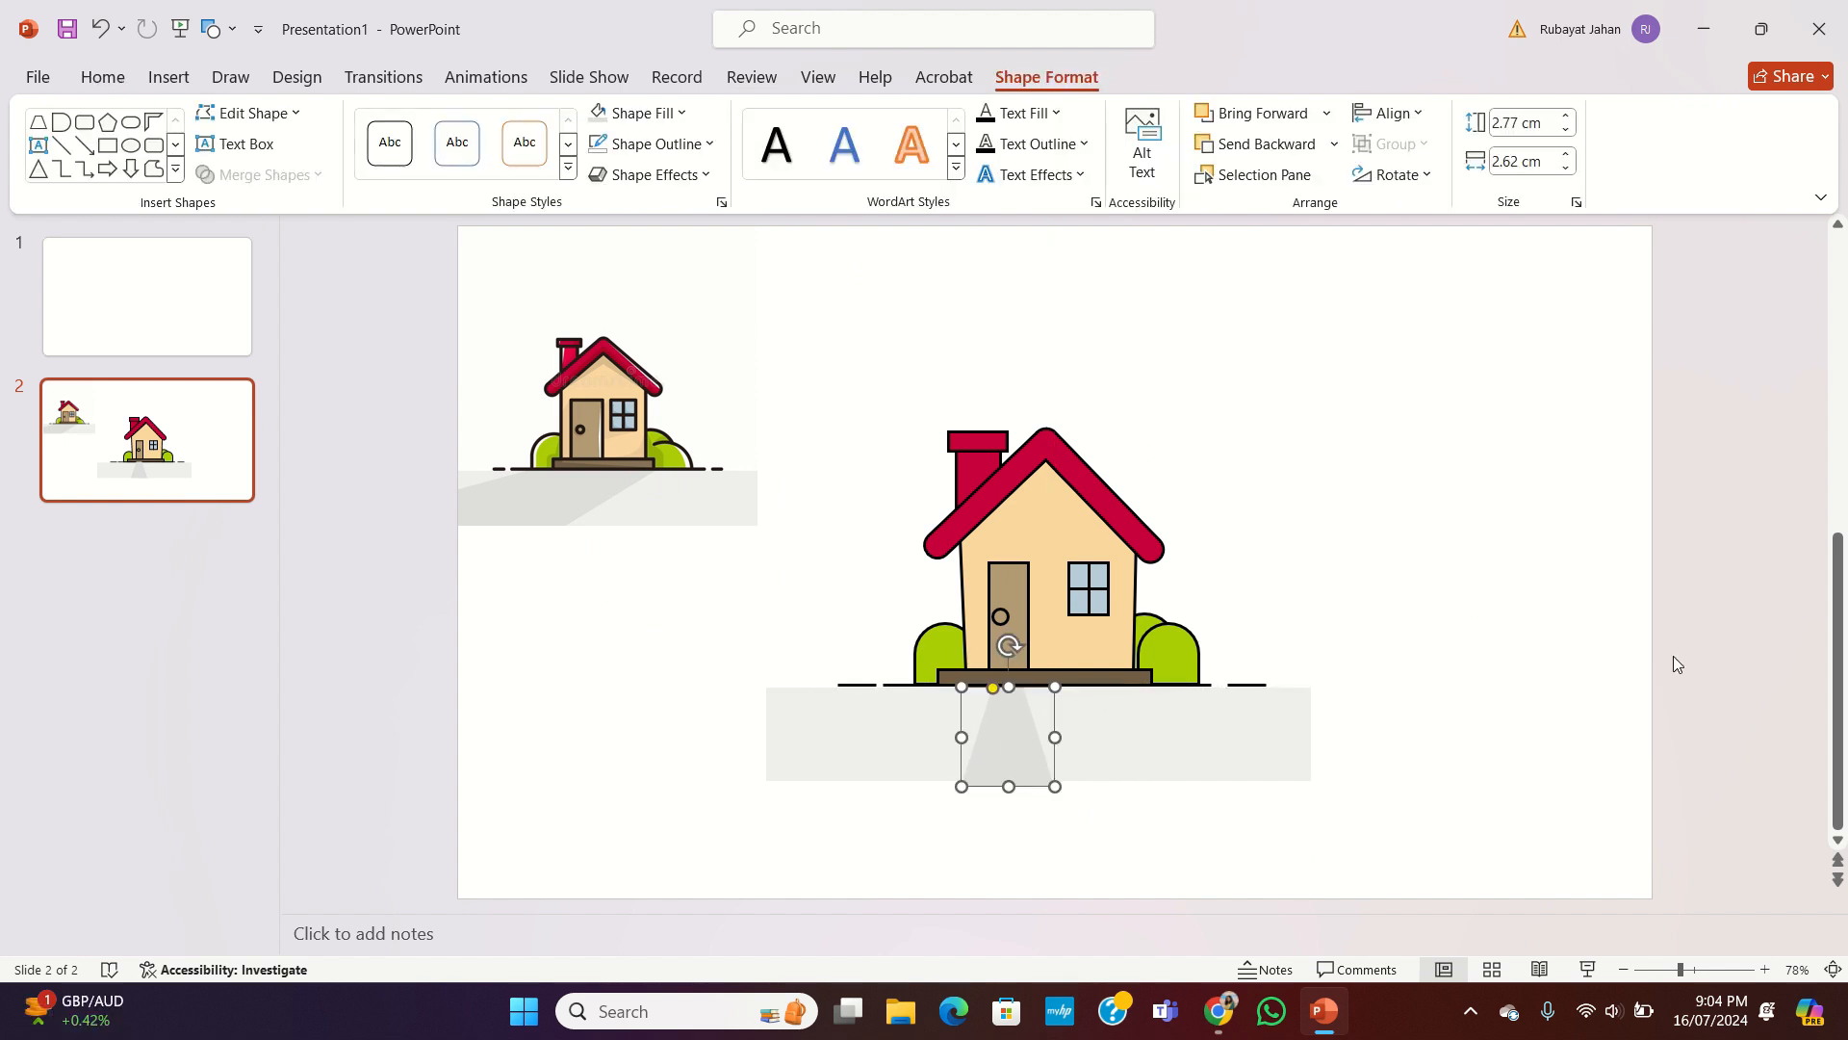
{"action": "left_click", "coordinate": [1512, 591]}
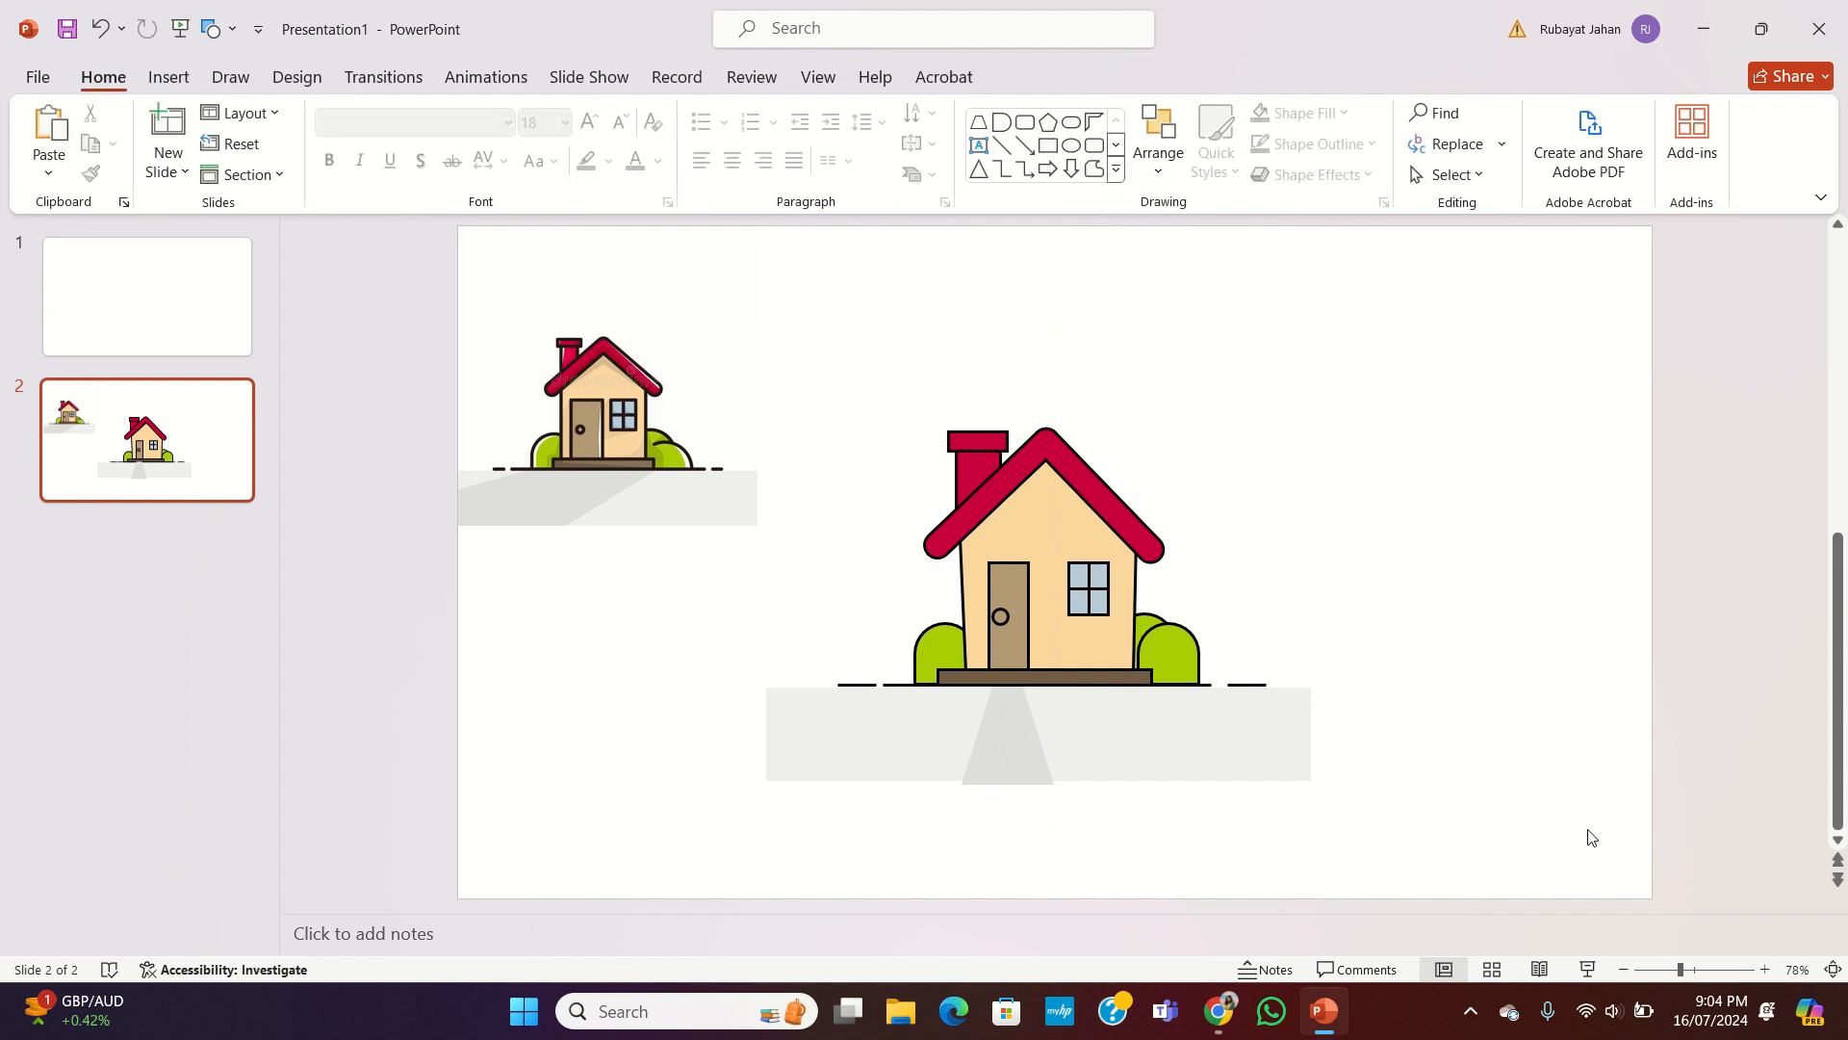
{"action": "left_click_drag", "start_coordinate": [859, 364], "coordinate": [1542, 927]}
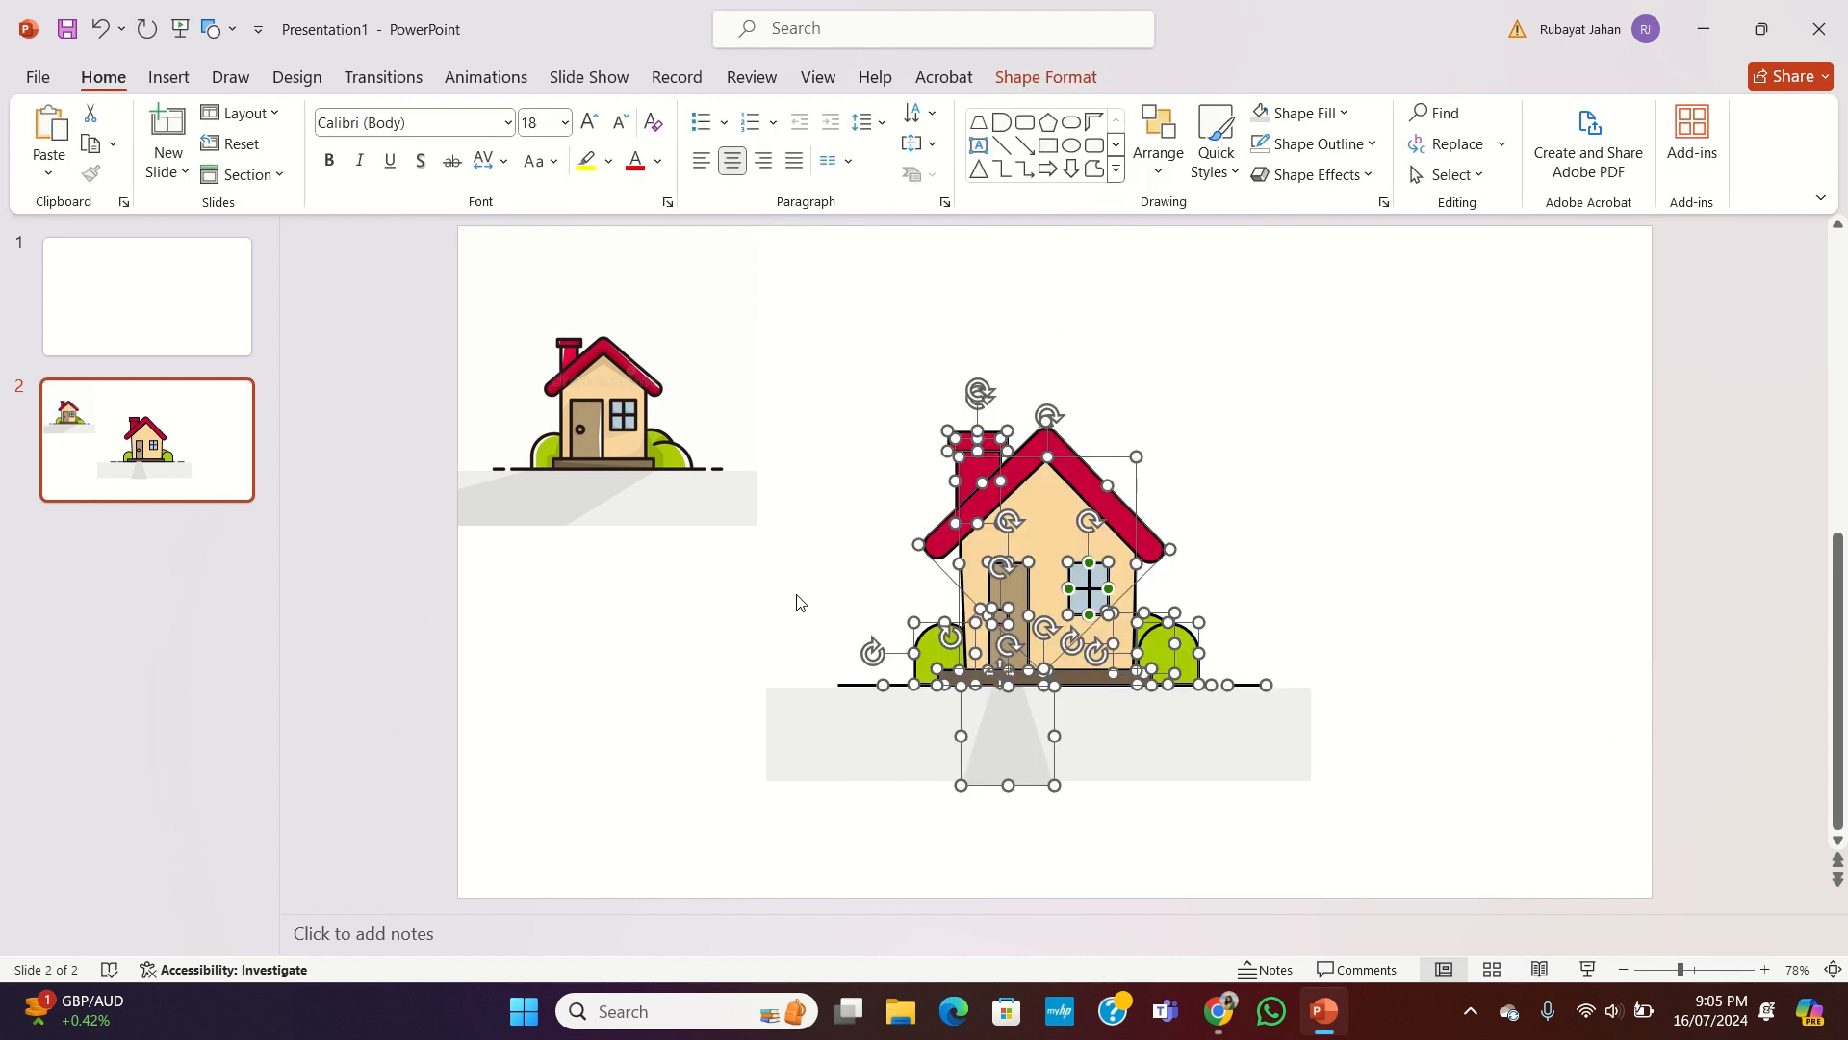
{"action": "left_click_drag", "start_coordinate": [645, 610], "coordinate": [1483, 788]}
{"action": "left_click", "coordinate": [897, 390]}
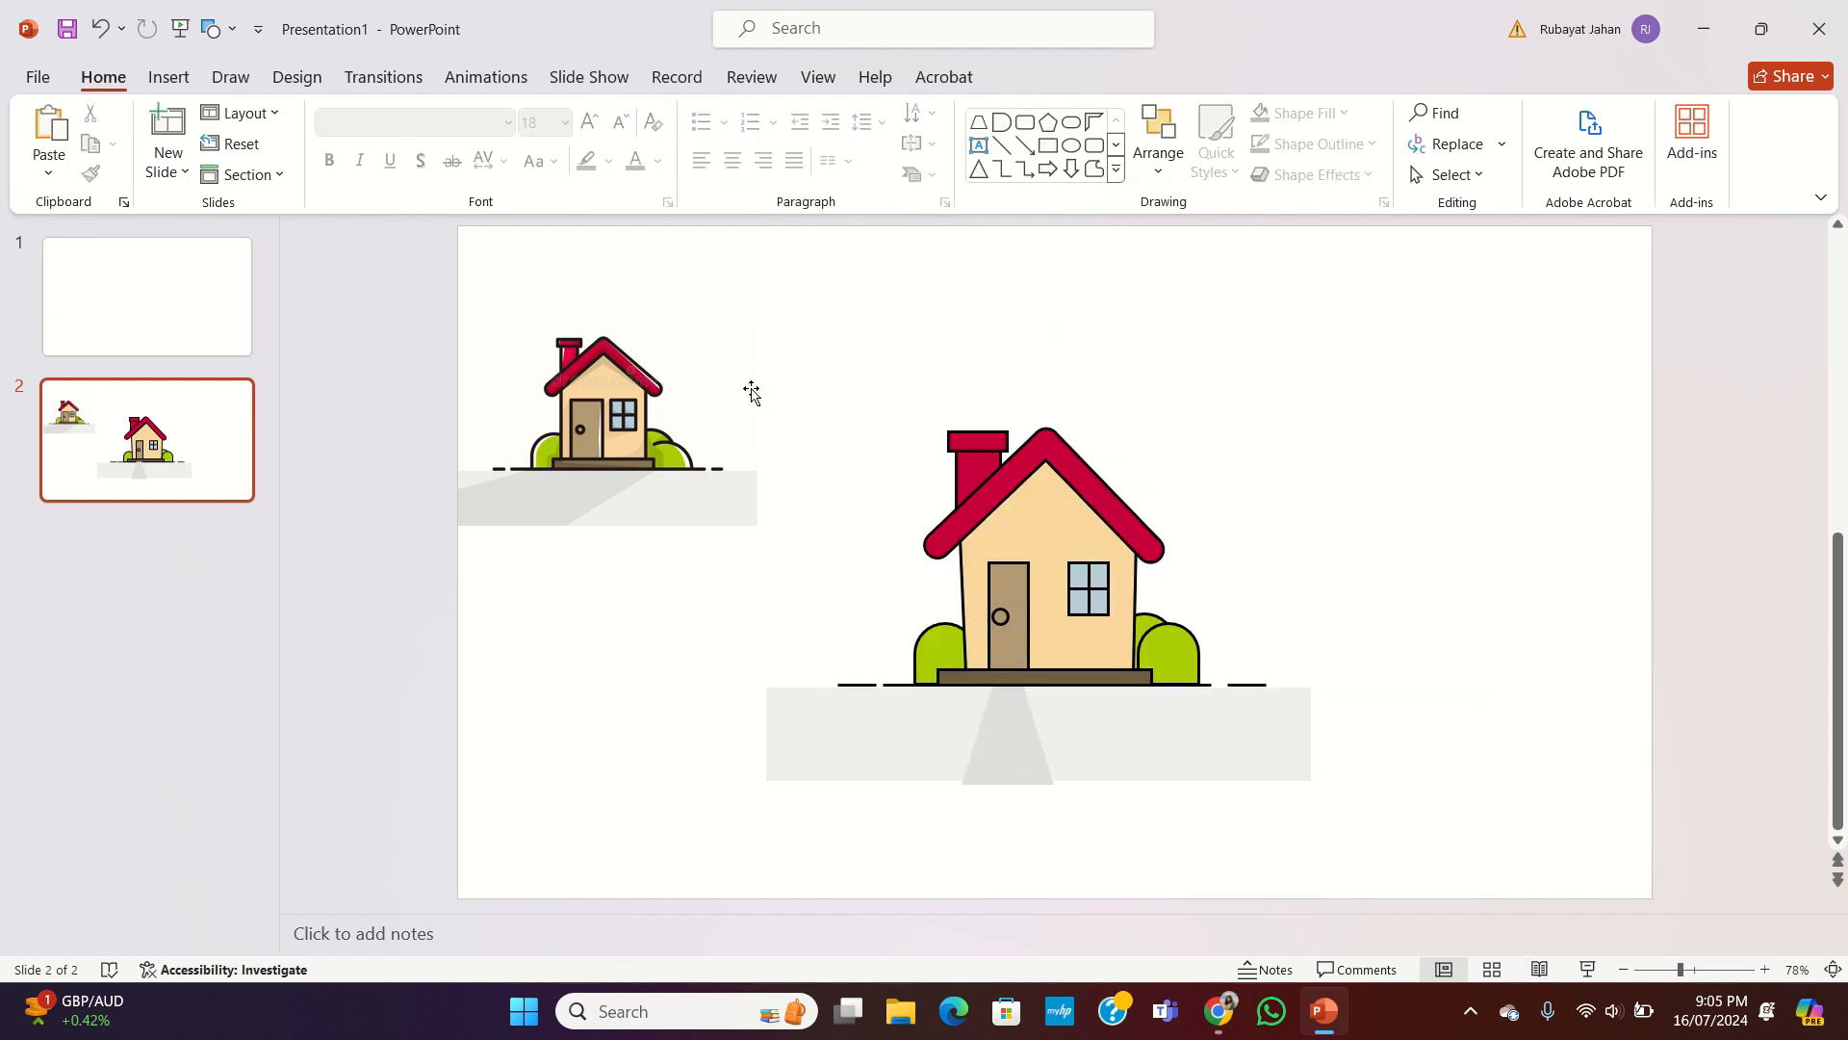
Step: Group all the drawn house, bush, ground line, ground and path shapes into one object, leaving out the reference picture
{"action": "left_click_drag", "start_coordinate": [814, 402], "coordinate": [1415, 940]}
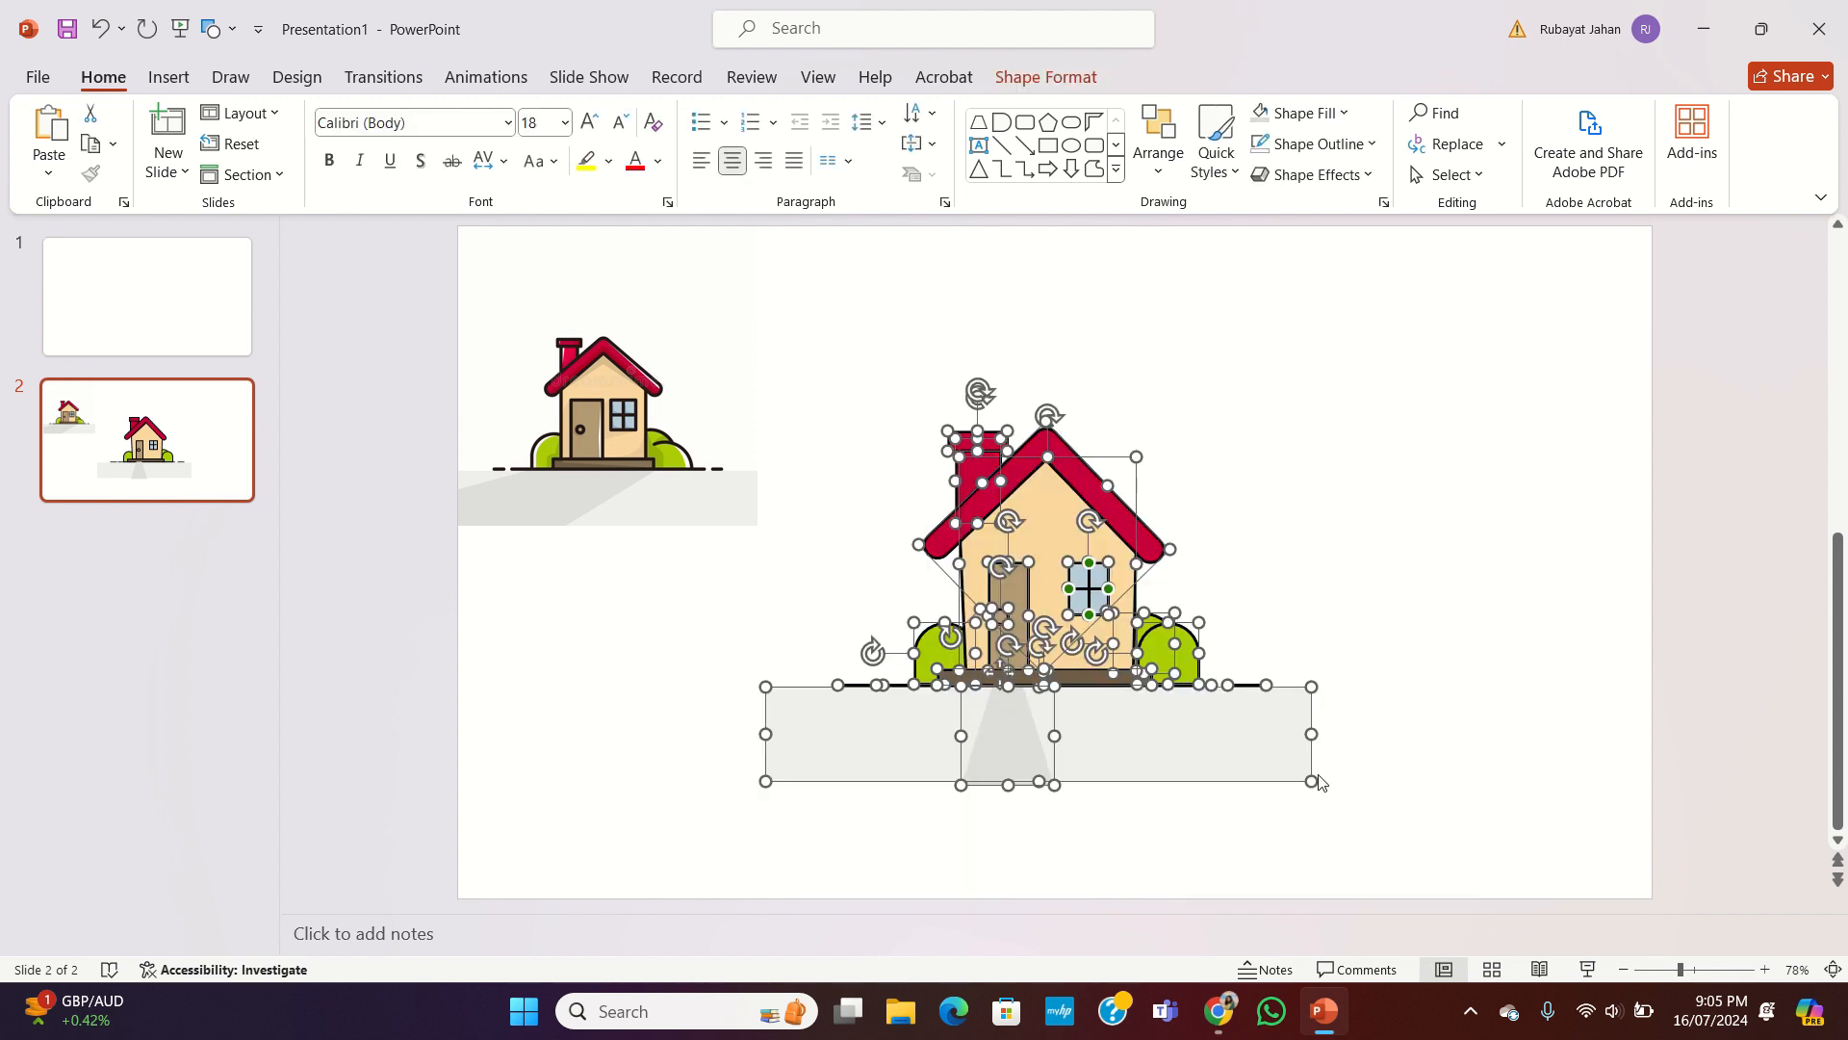
{"action": "left_click", "coordinate": [1071, 83]}
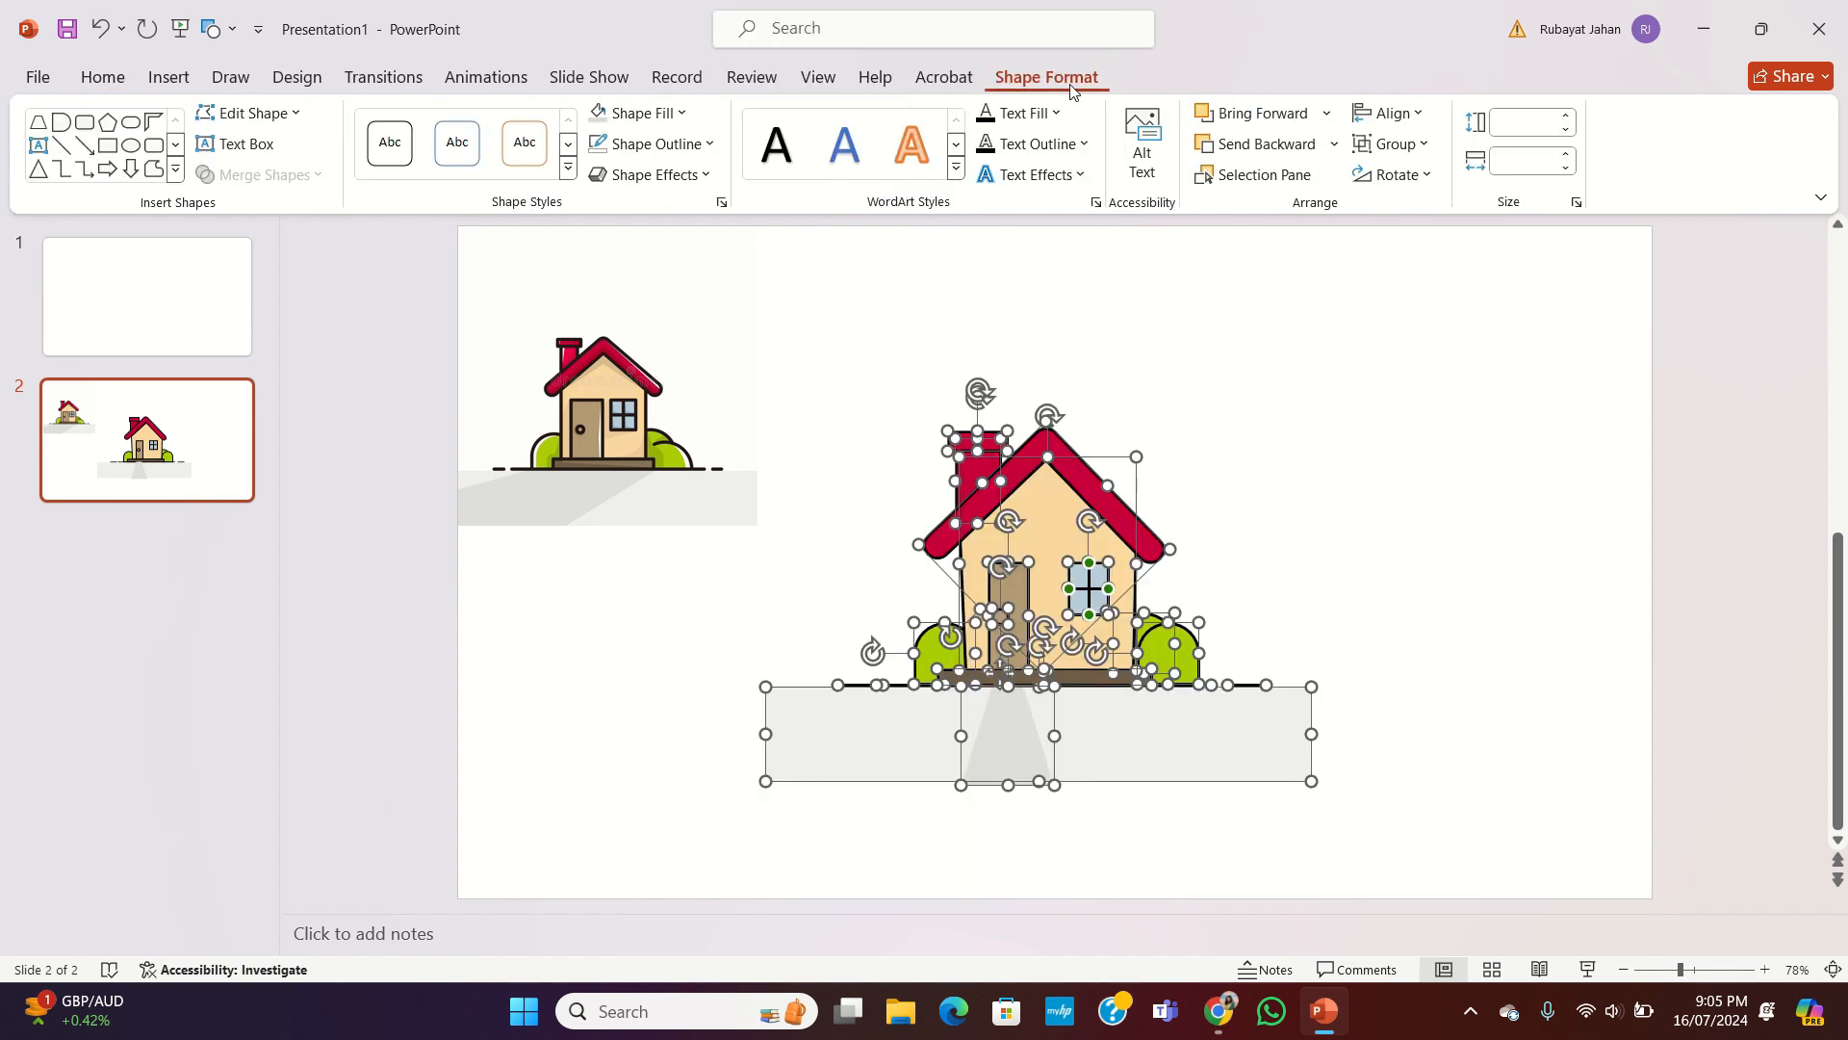
{"action": "left_click", "coordinate": [1431, 159]}
{"action": "left_click", "coordinate": [1392, 175]}
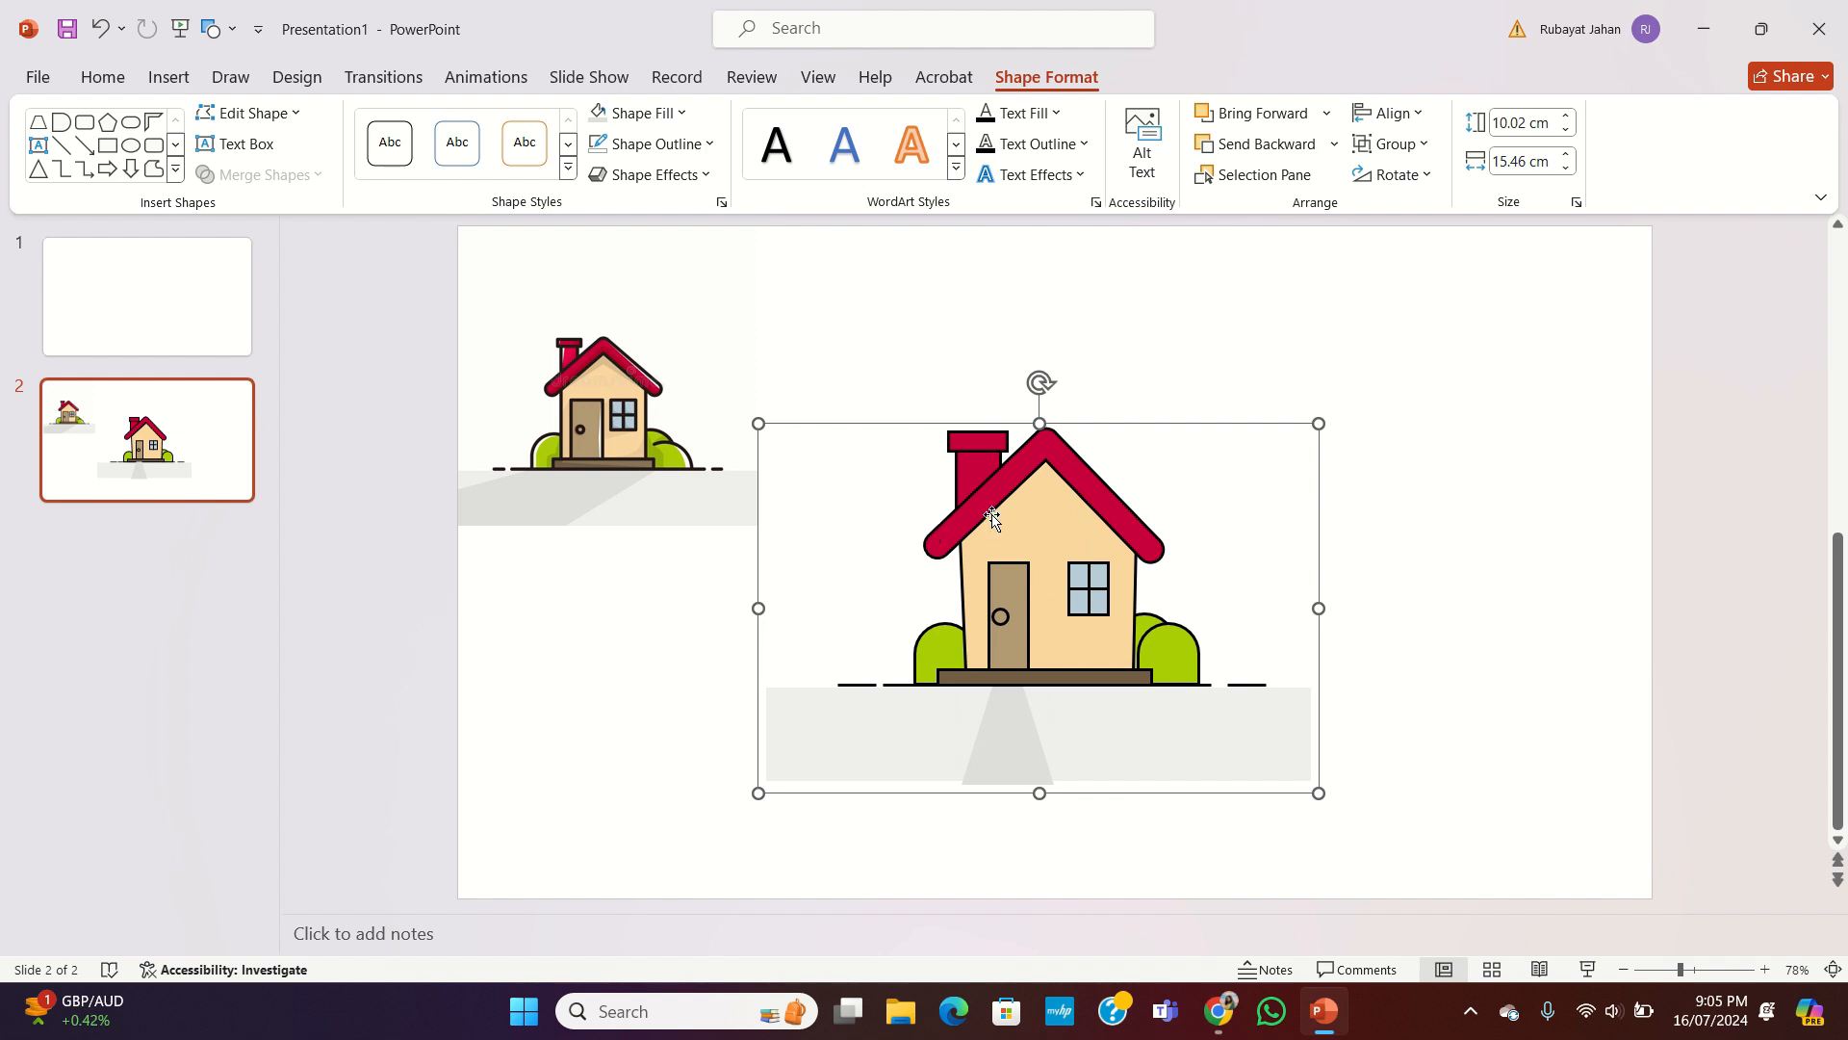
Step: Enlarge the reference picture and arrange it side by side with the grouped house drawing at about the same ground level
{"action": "left_click_drag", "start_coordinate": [992, 518], "coordinate": [1145, 488]}
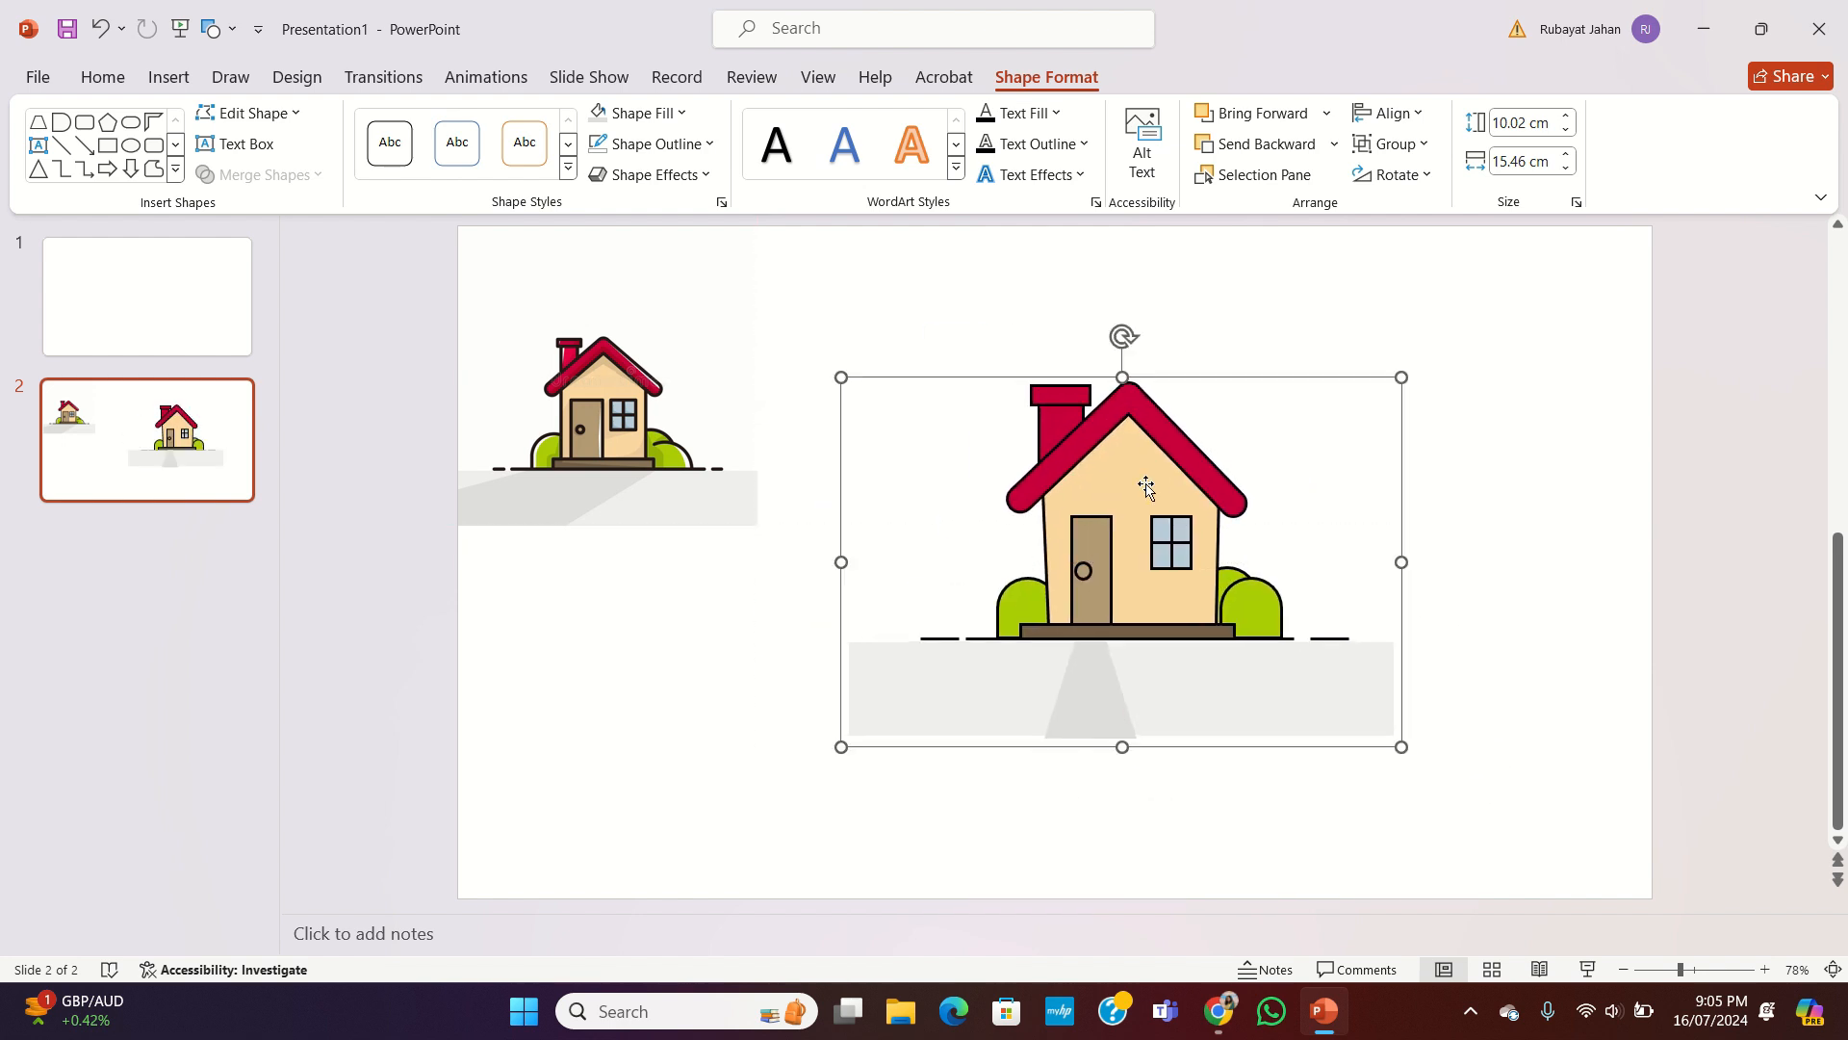
{"action": "left_click_drag", "start_coordinate": [616, 424], "coordinate": [676, 592]}
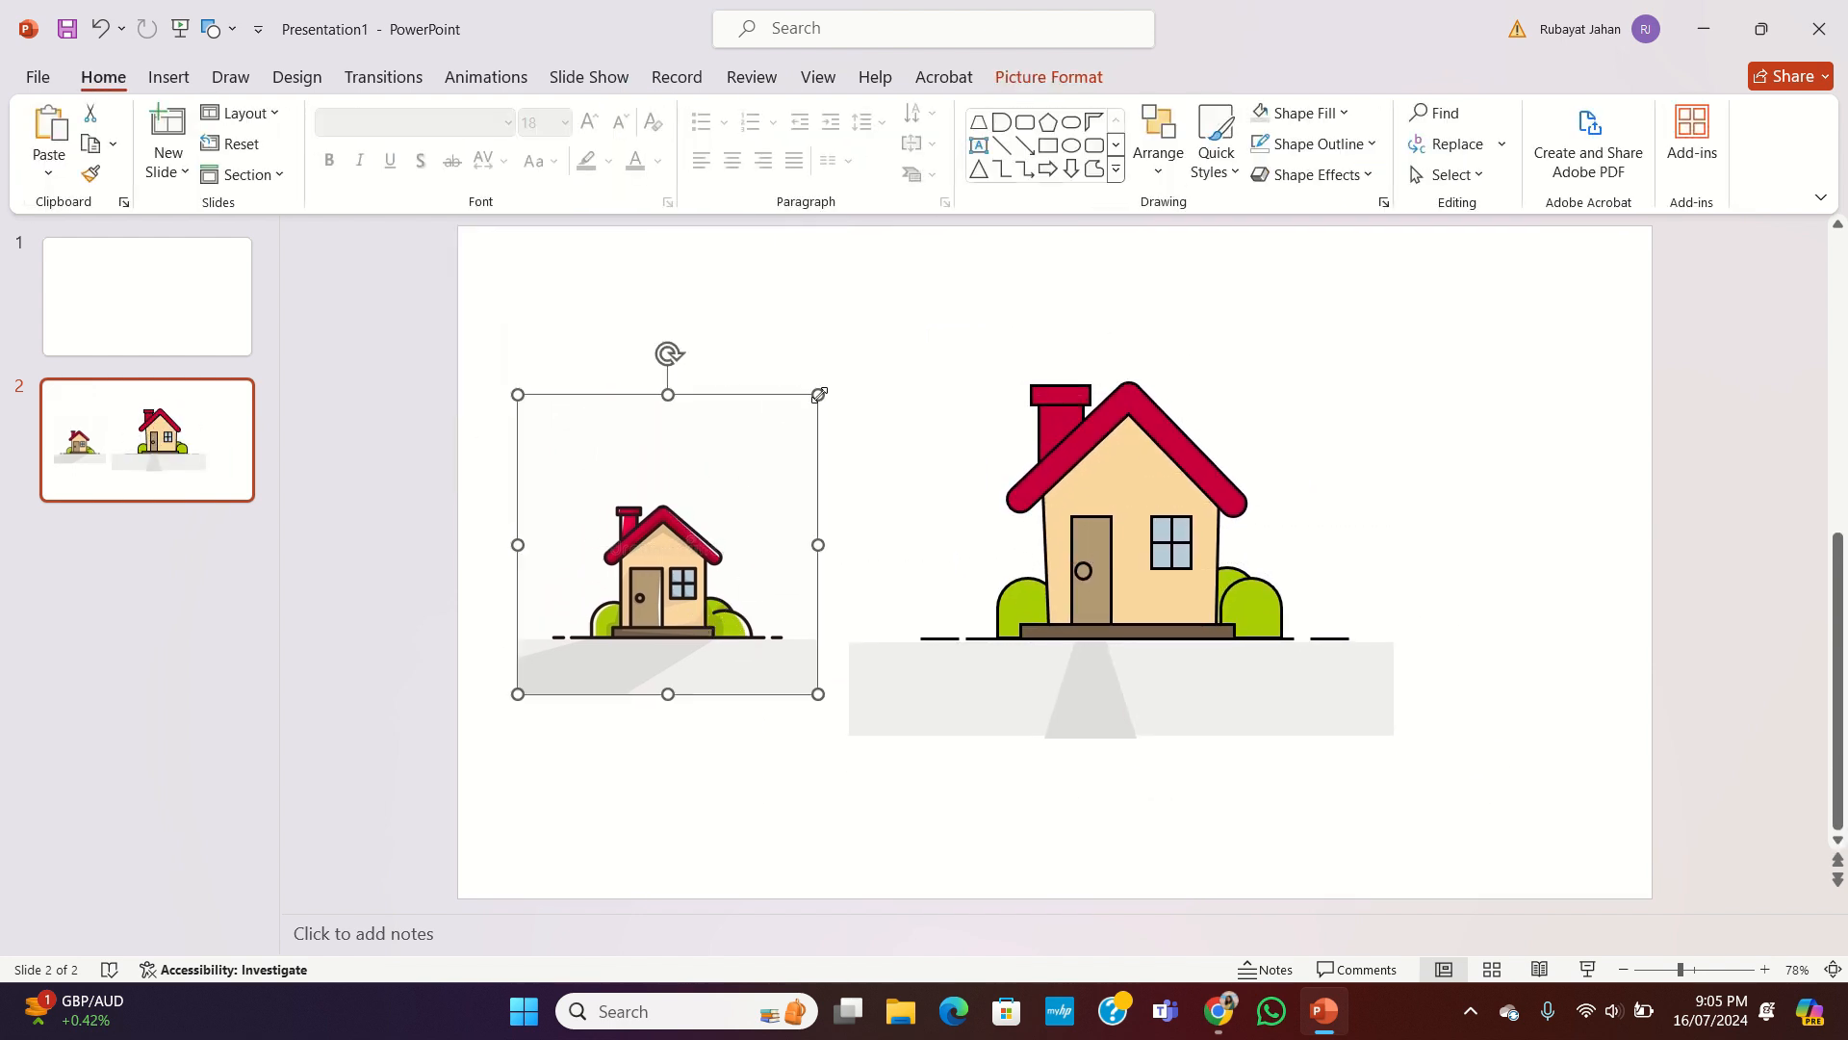
{"action": "left_click_drag", "start_coordinate": [818, 395], "coordinate": [951, 305]}
{"action": "left_click_drag", "start_coordinate": [821, 483], "coordinate": [771, 536]}
{"action": "left_click", "coordinate": [1230, 640]}
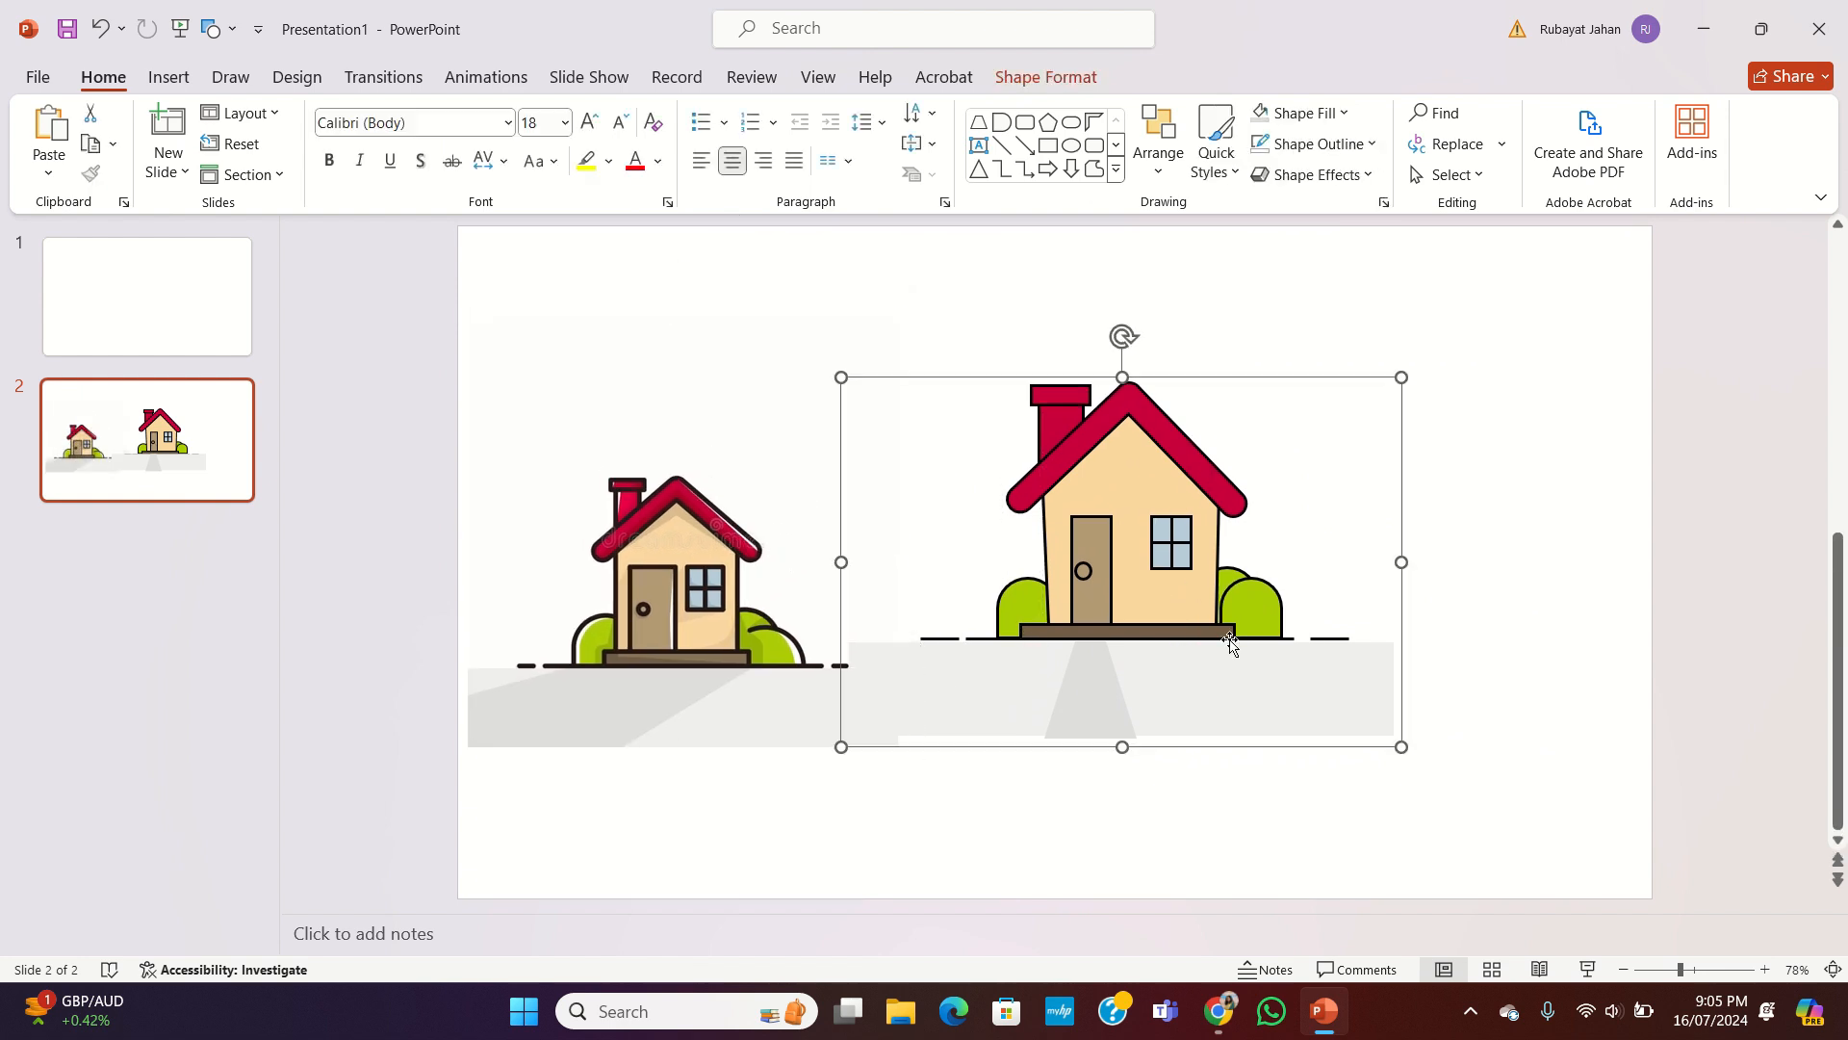
{"action": "left_click_drag", "start_coordinate": [1230, 642], "coordinate": [1321, 664]}
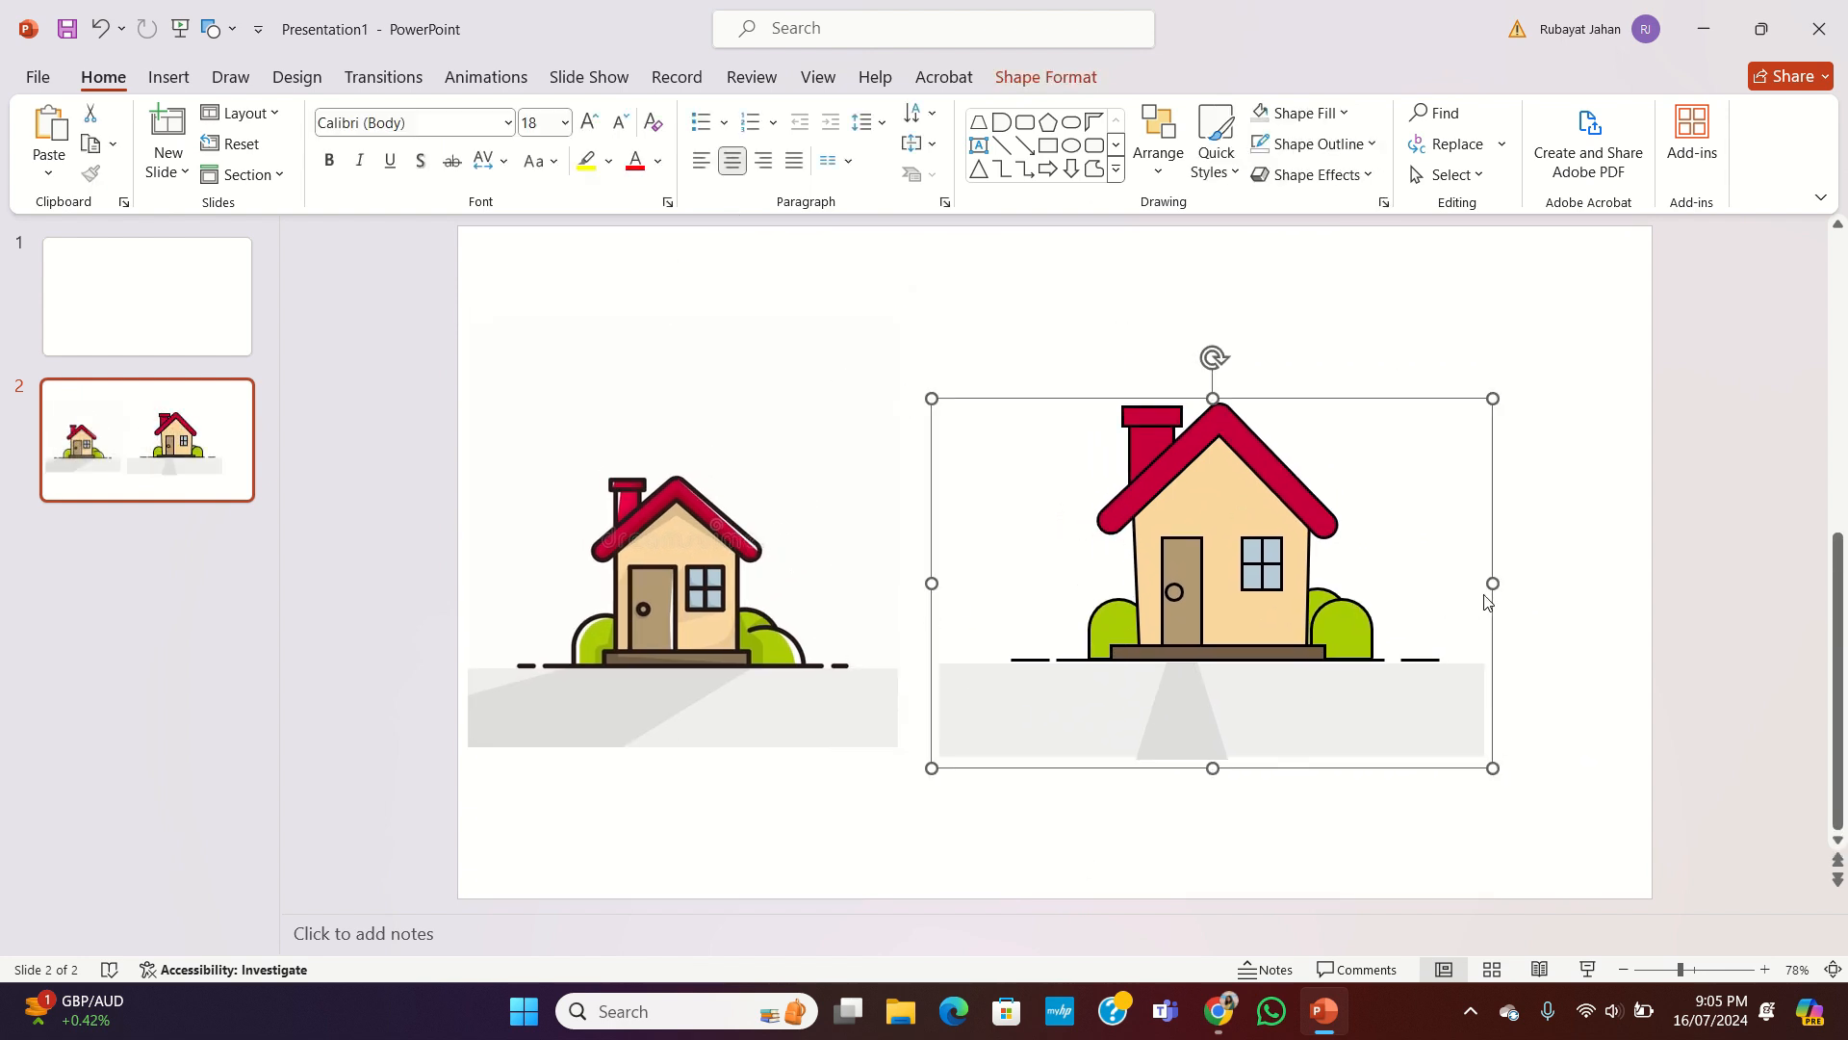